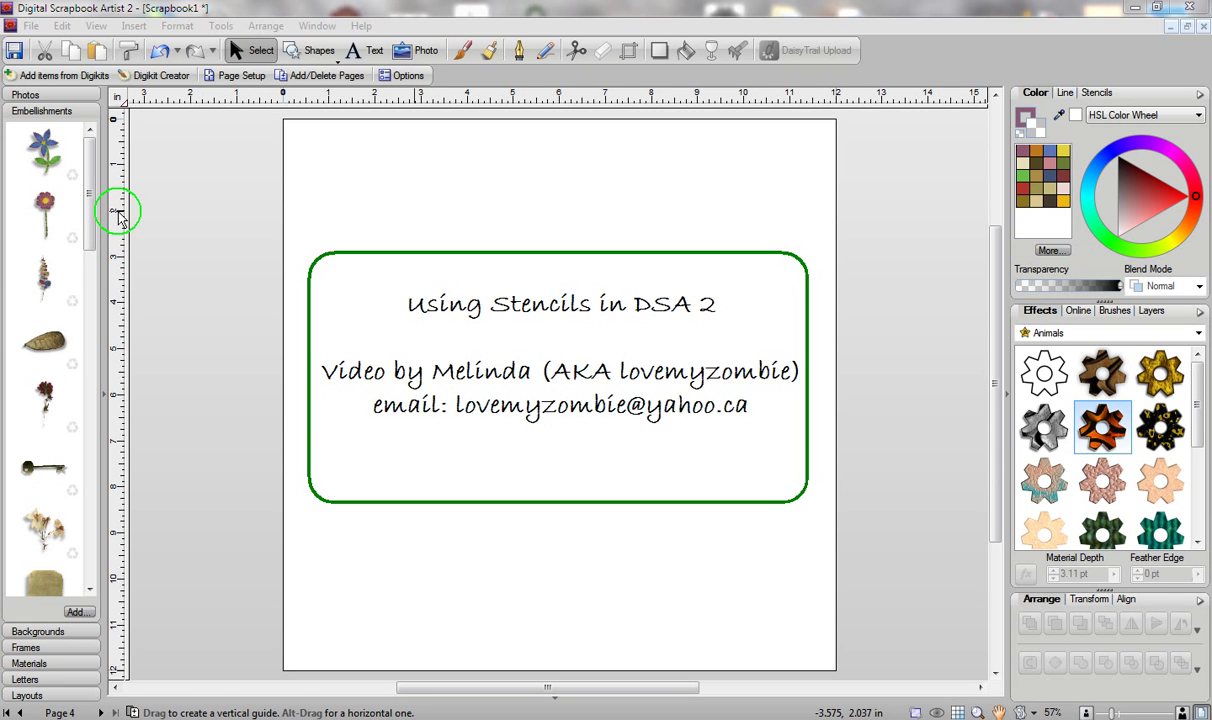
# Remove the title-card text box so blank page 4 is showing.
pyautogui.click(1172, 143)
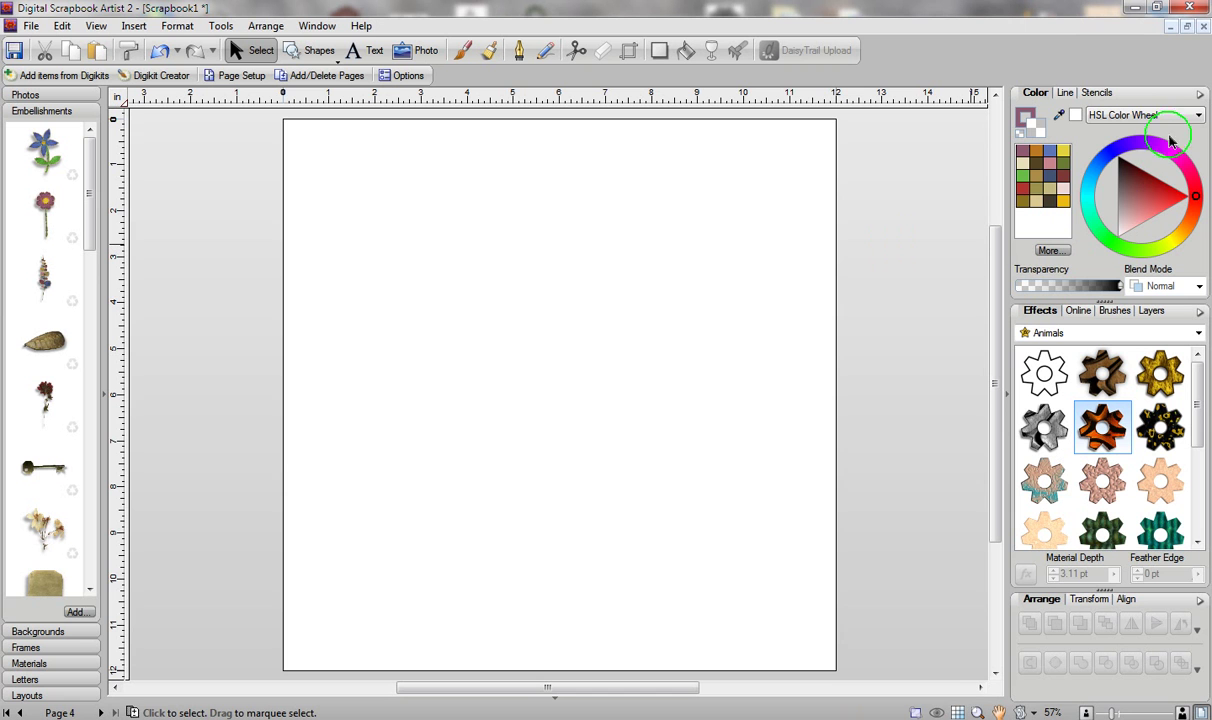
# Drag the butterfly stencil from the Creatures stencil category onto page 4.
pyautogui.click(1099, 94)
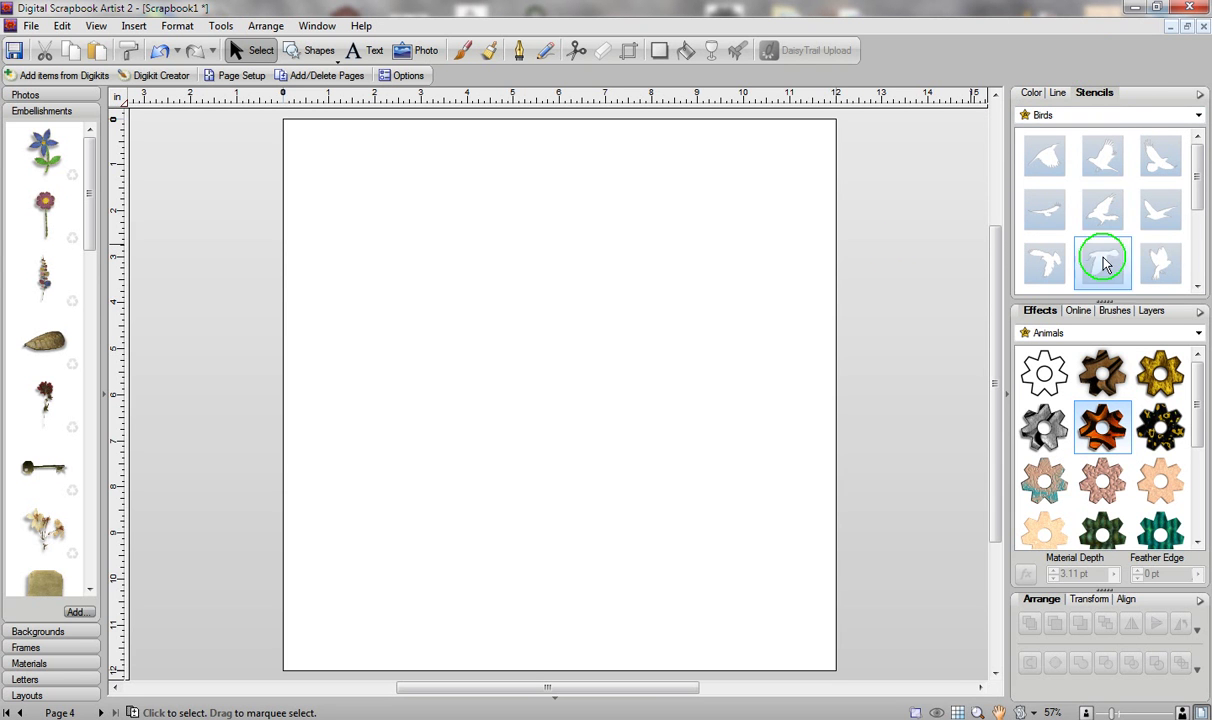
pyautogui.moveTo(1198, 180)
pyautogui.mouseDown()
pyautogui.moveTo(1204, 254)
pyautogui.moveTo(1204, 196)
pyautogui.mouseUp()
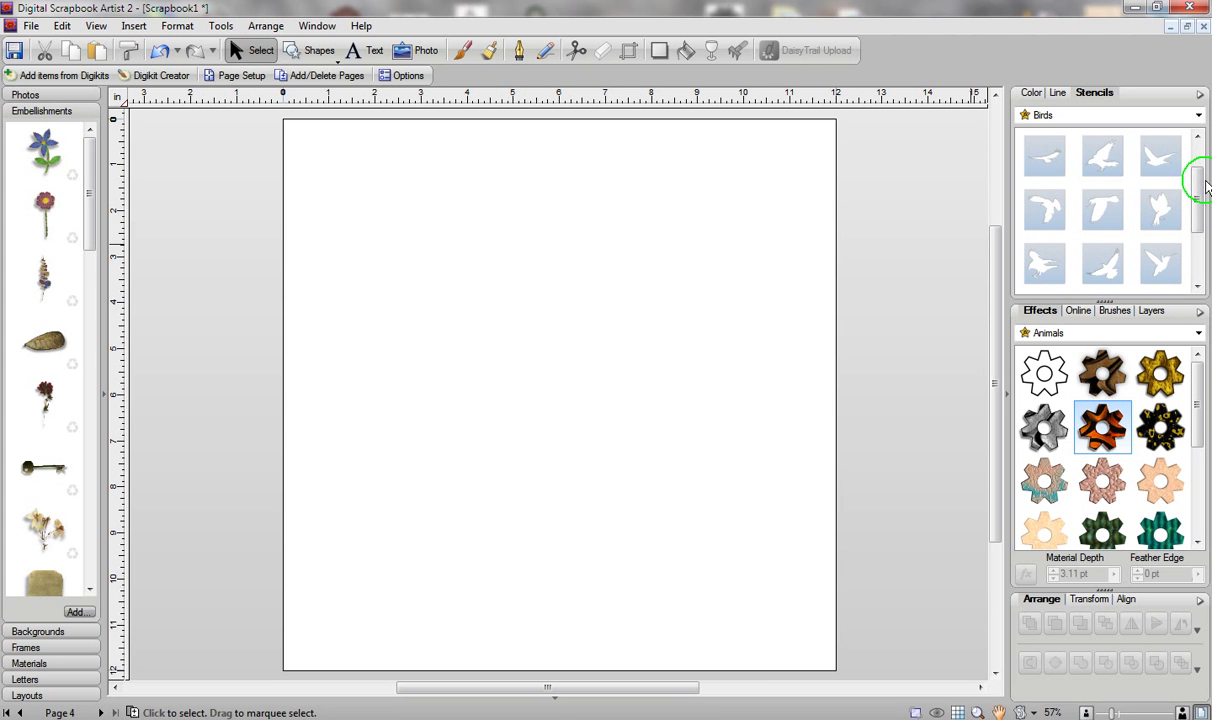
pyautogui.click(1041, 117)
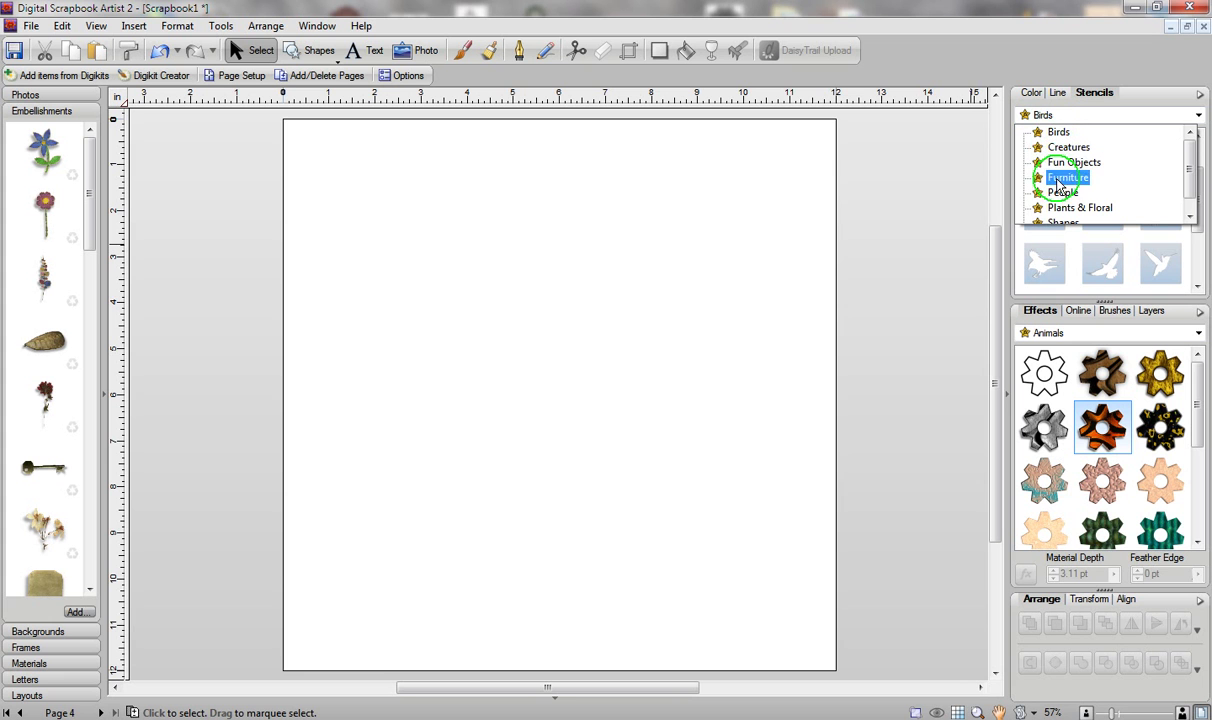
pyautogui.click(1066, 148)
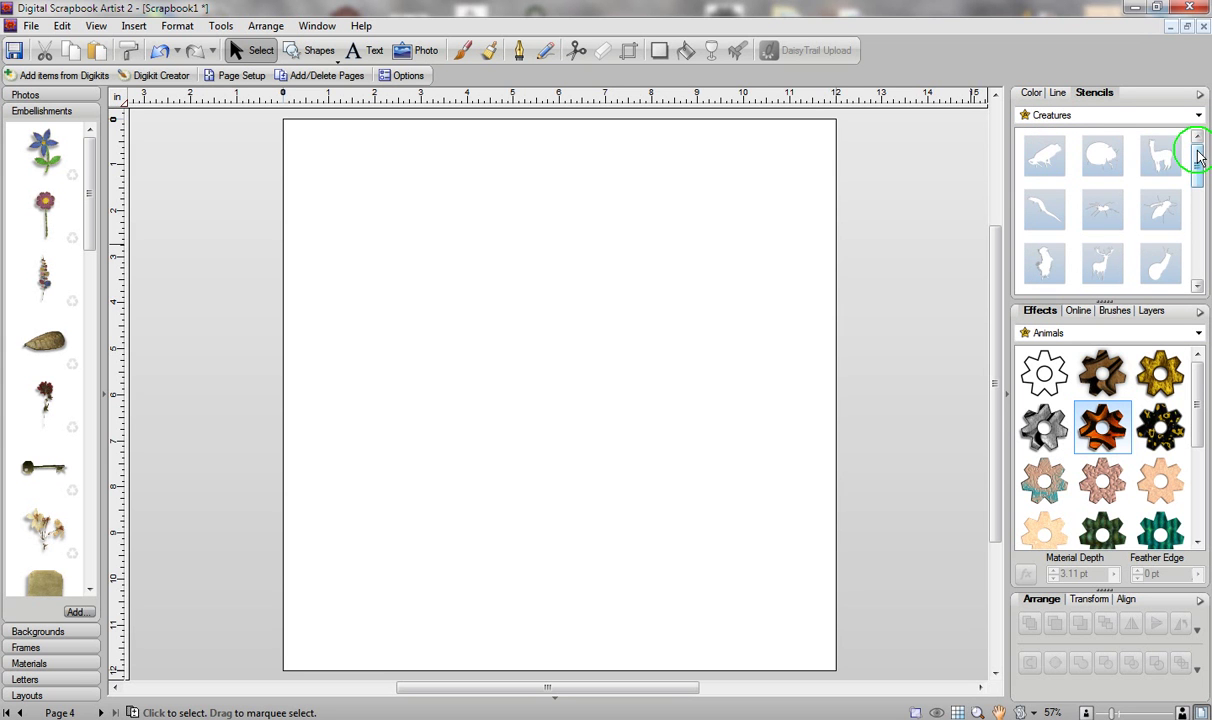
pyautogui.moveTo(1197, 156); pyautogui.dragTo(1196, 236)
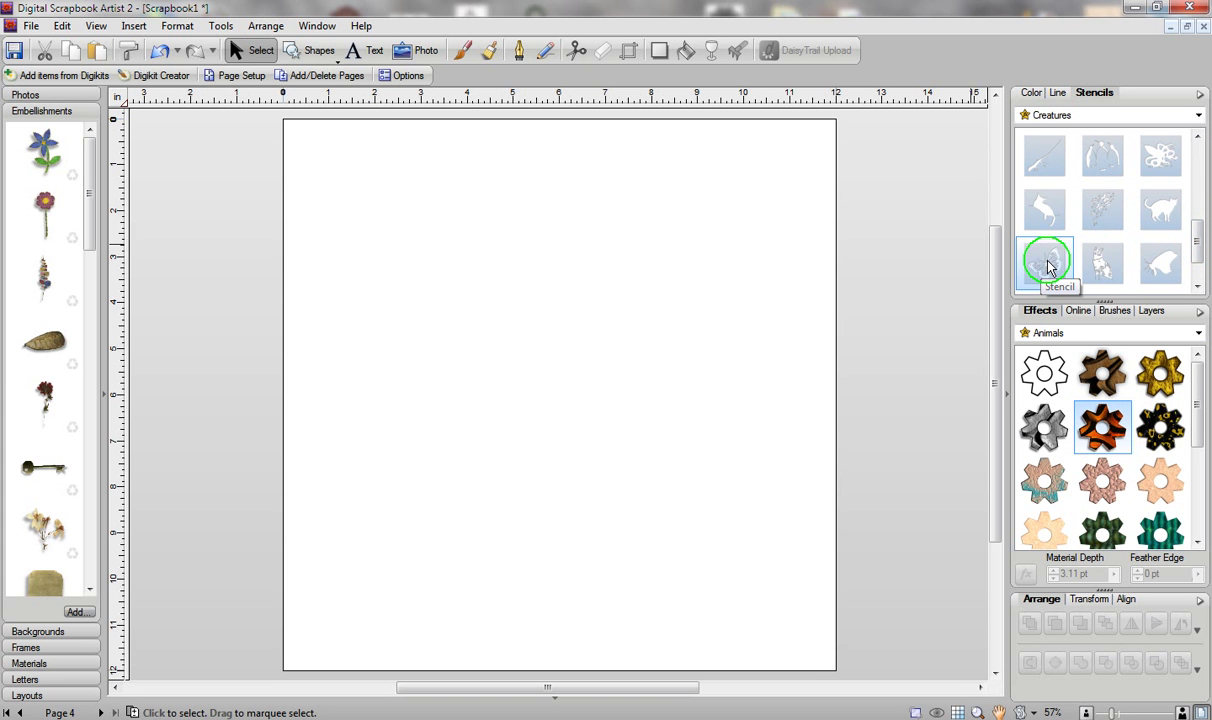
pyautogui.moveTo(1047, 262); pyautogui.dragTo(462, 261)
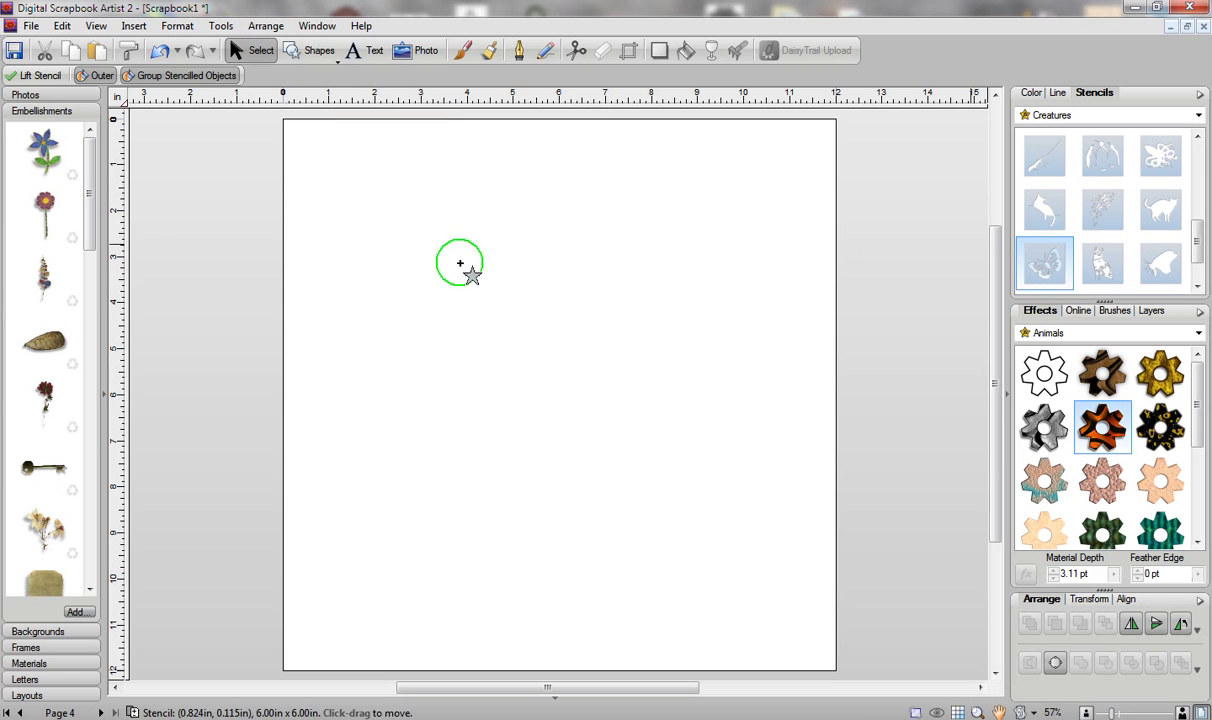
# Move the butterfly stencil into position and ready the Brush tool with the Flowers brushes.
pyautogui.moveTo(530, 352); pyautogui.dragTo(563, 399)
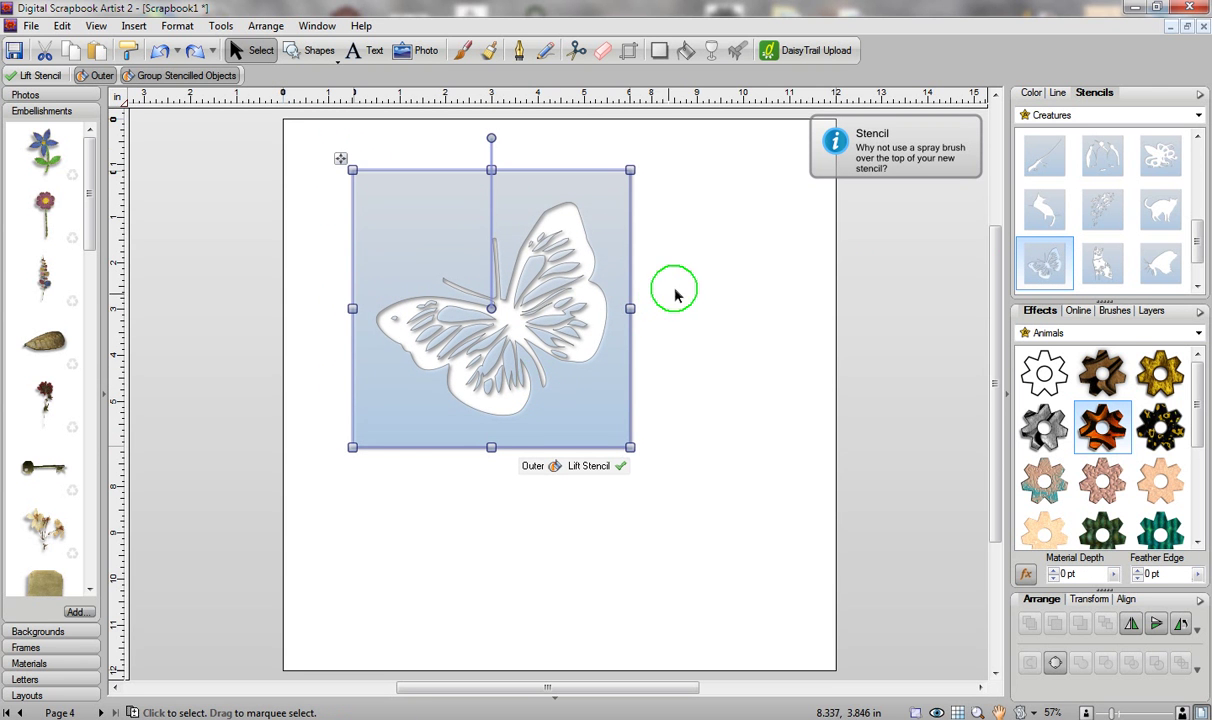
pyautogui.click(1114, 311)
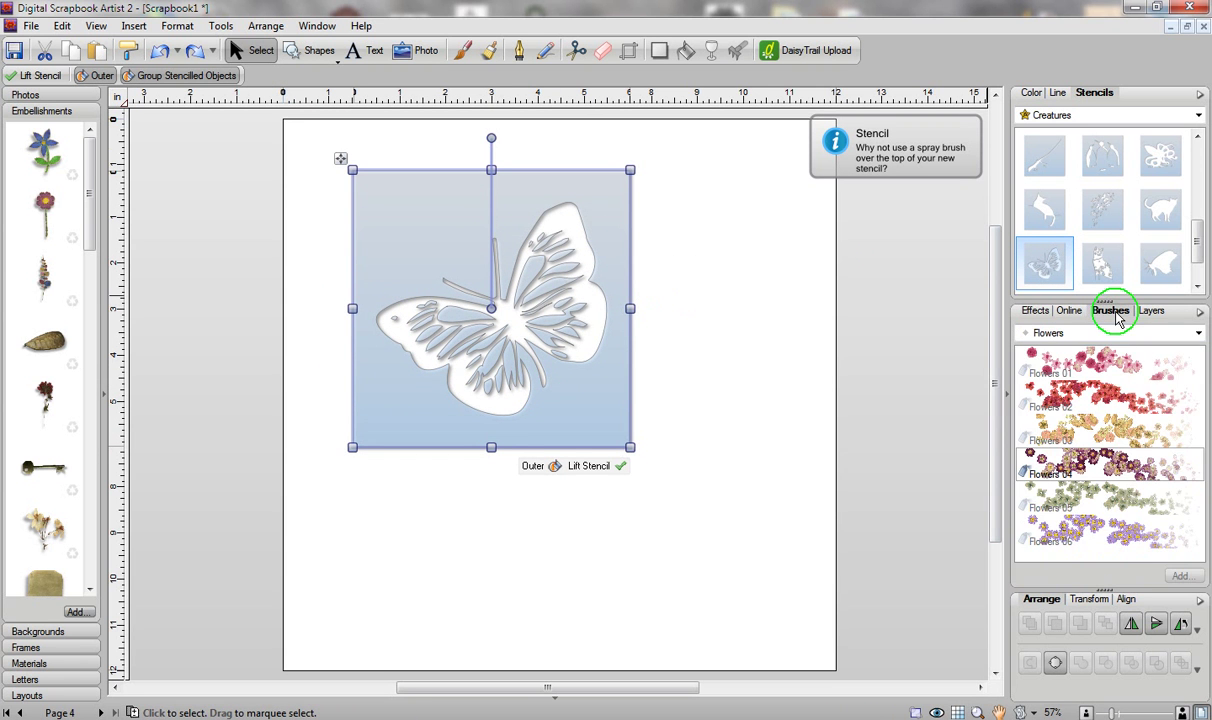
pyautogui.click(465, 53)
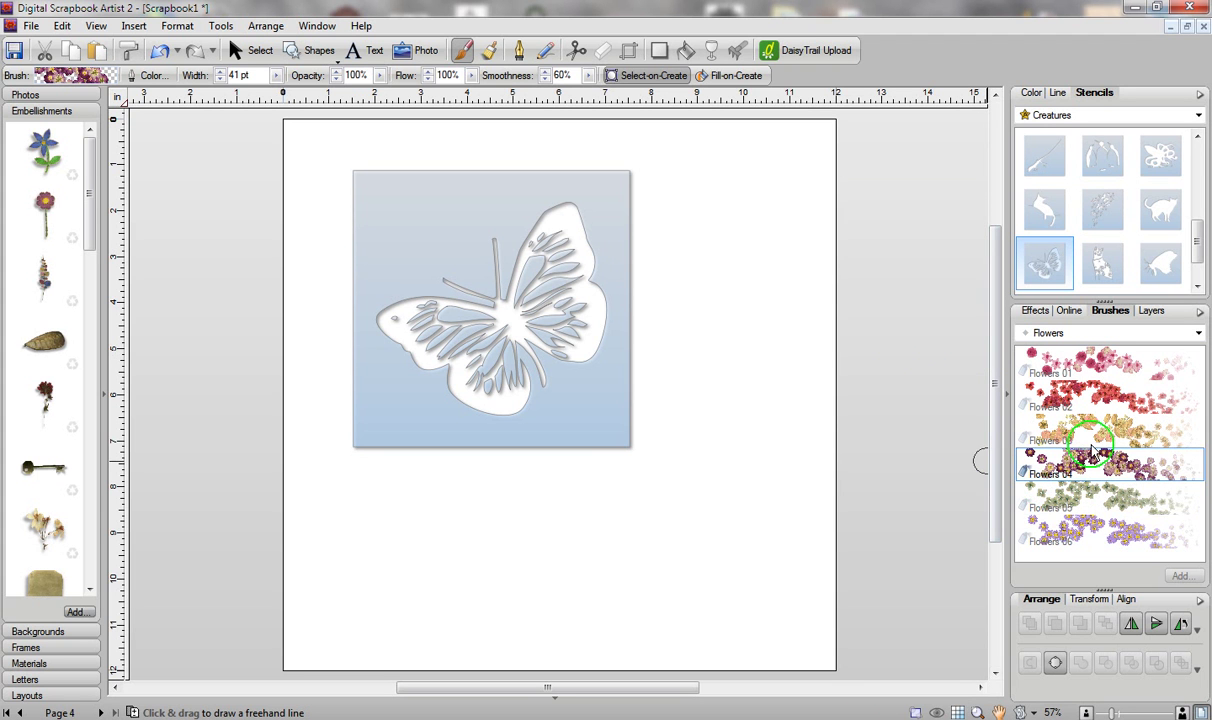
# Paint red Flowers 02 strokes through the butterfly stencil.
pyautogui.click(1092, 399)
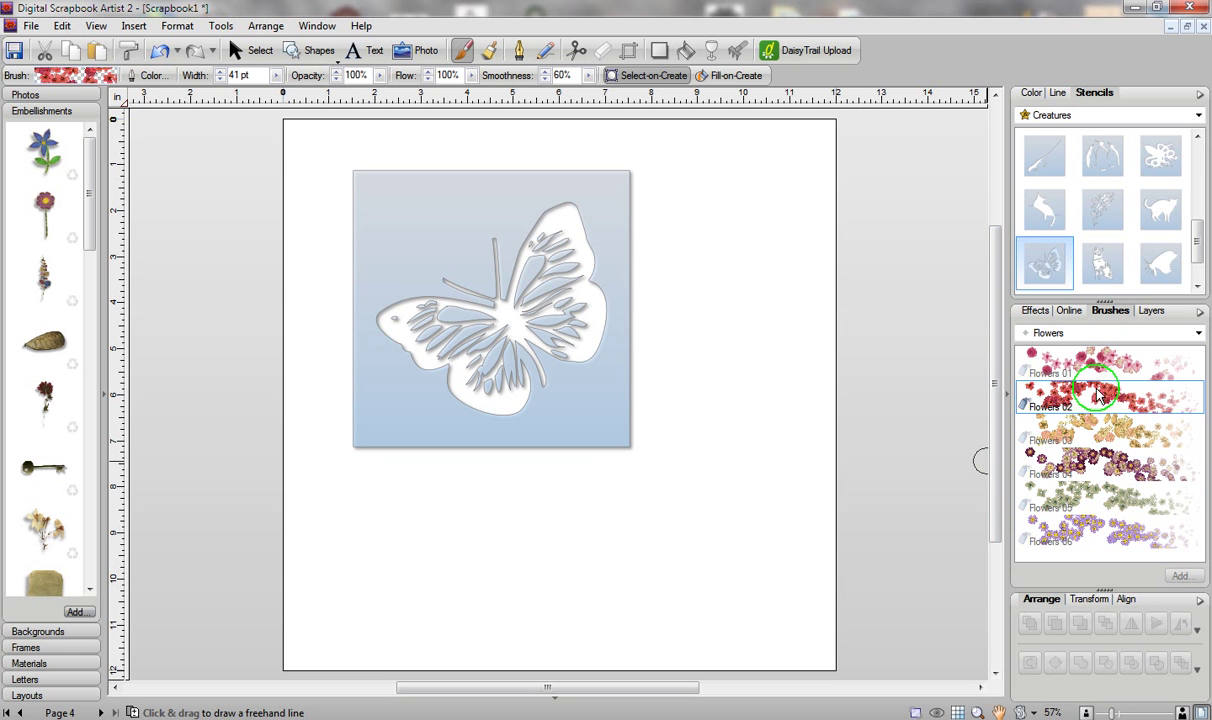
pyautogui.moveTo(560, 220)
pyautogui.mouseDown()
pyautogui.moveTo(522, 216)
pyautogui.moveTo(485, 273)
pyautogui.moveTo(364, 318)
pyautogui.moveTo(387, 296)
pyautogui.moveTo(403, 360)
pyautogui.moveTo(507, 342)
pyautogui.moveTo(492, 369)
pyautogui.moveTo(501, 398)
pyautogui.moveTo(593, 394)
pyautogui.moveTo(593, 311)
pyautogui.moveTo(502, 309)
pyautogui.moveTo(575, 270)
pyautogui.moveTo(566, 249)
pyautogui.moveTo(586, 194)
pyautogui.moveTo(564, 200)
pyautogui.moveTo(574, 315)
pyautogui.moveTo(565, 303)
pyautogui.moveTo(570, 344)
pyautogui.moveTo(594, 336)
pyautogui.moveTo(541, 338)
pyautogui.mouseUp()
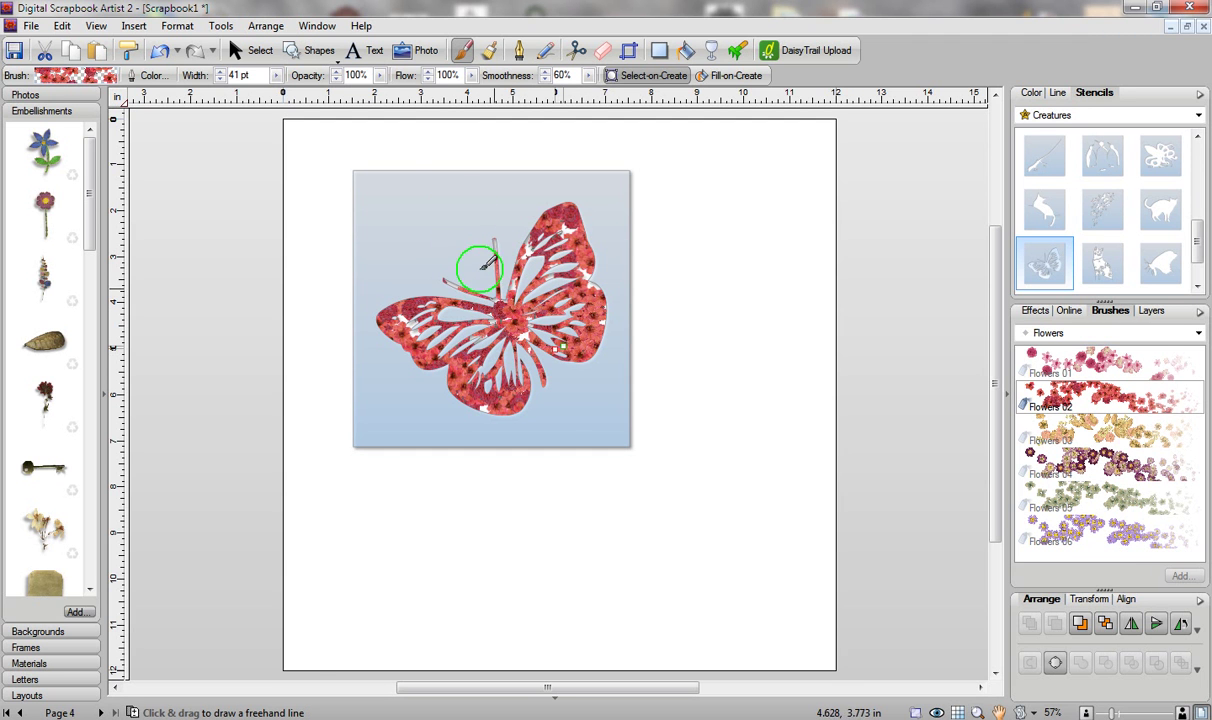
pyautogui.moveTo(396, 192)
pyautogui.mouseDown()
pyautogui.moveTo(424, 228)
pyautogui.moveTo(425, 216)
pyautogui.mouseUp()
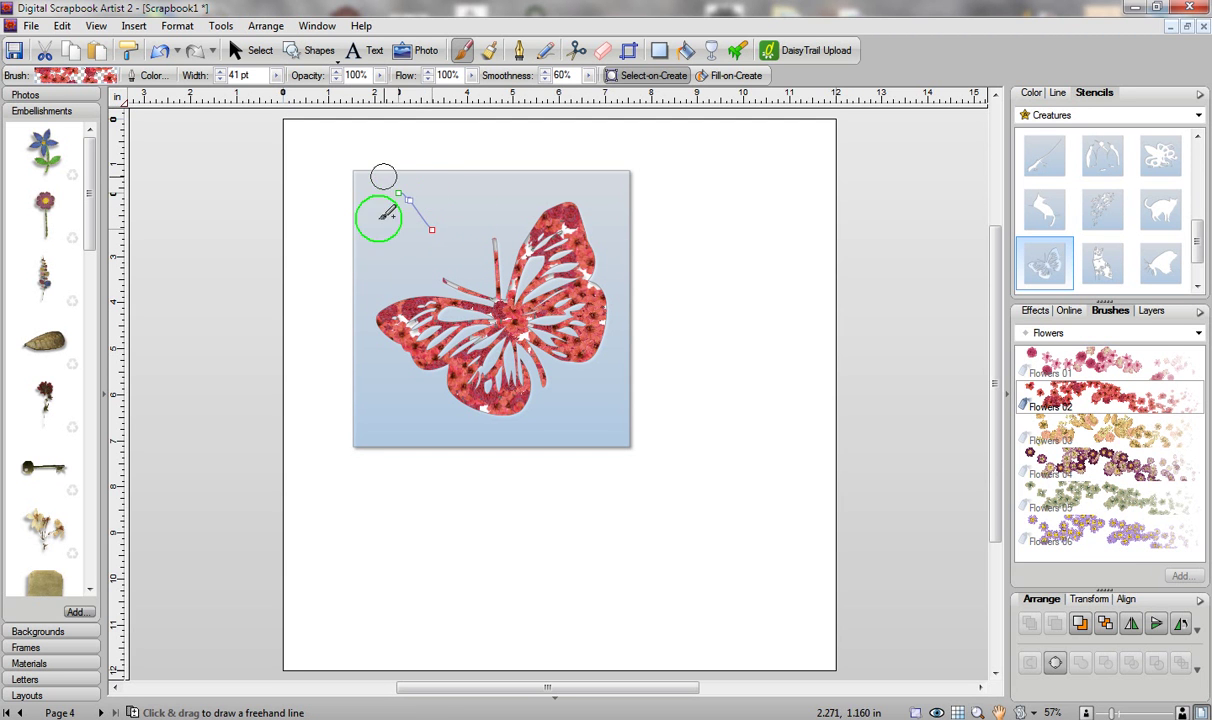
# Paint golden Flowers 03 strokes down and across the butterfly's body.
pyautogui.click(1093, 440)
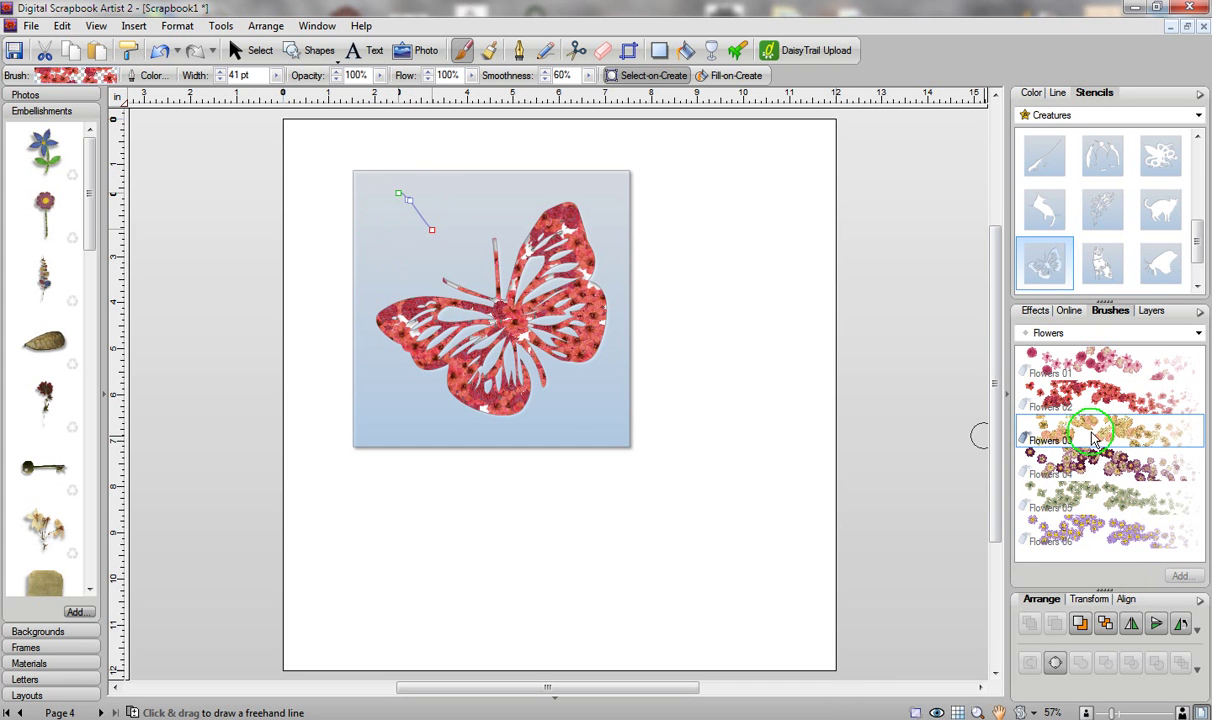
pyautogui.moveTo(481, 215)
pyautogui.mouseDown()
pyautogui.moveTo(475, 285)
pyautogui.moveTo(458, 285)
pyautogui.moveTo(490, 288)
pyautogui.moveTo(580, 398)
pyautogui.mouseUp()
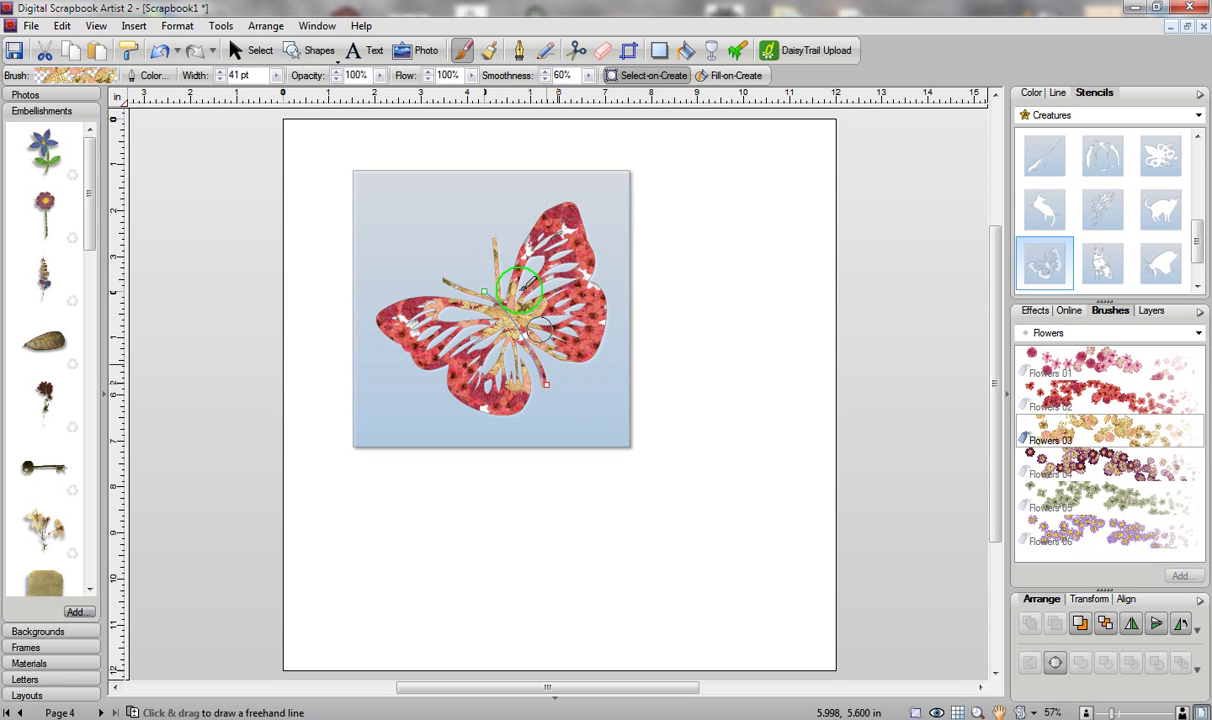
pyautogui.moveTo(508, 262)
pyautogui.mouseDown()
pyautogui.moveTo(521, 262)
pyautogui.moveTo(526, 297)
pyautogui.mouseUp()
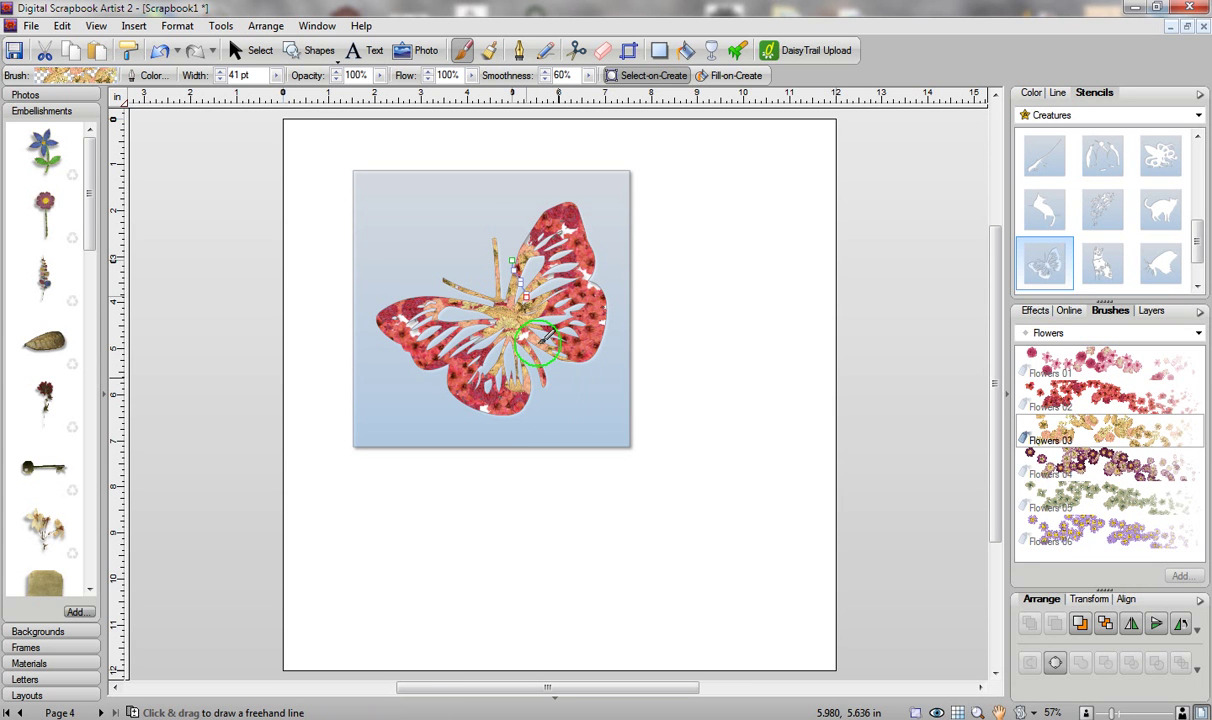
# Slide the stencil off to the right and move the painted butterfly to the upper left.
pyautogui.click(252, 52)
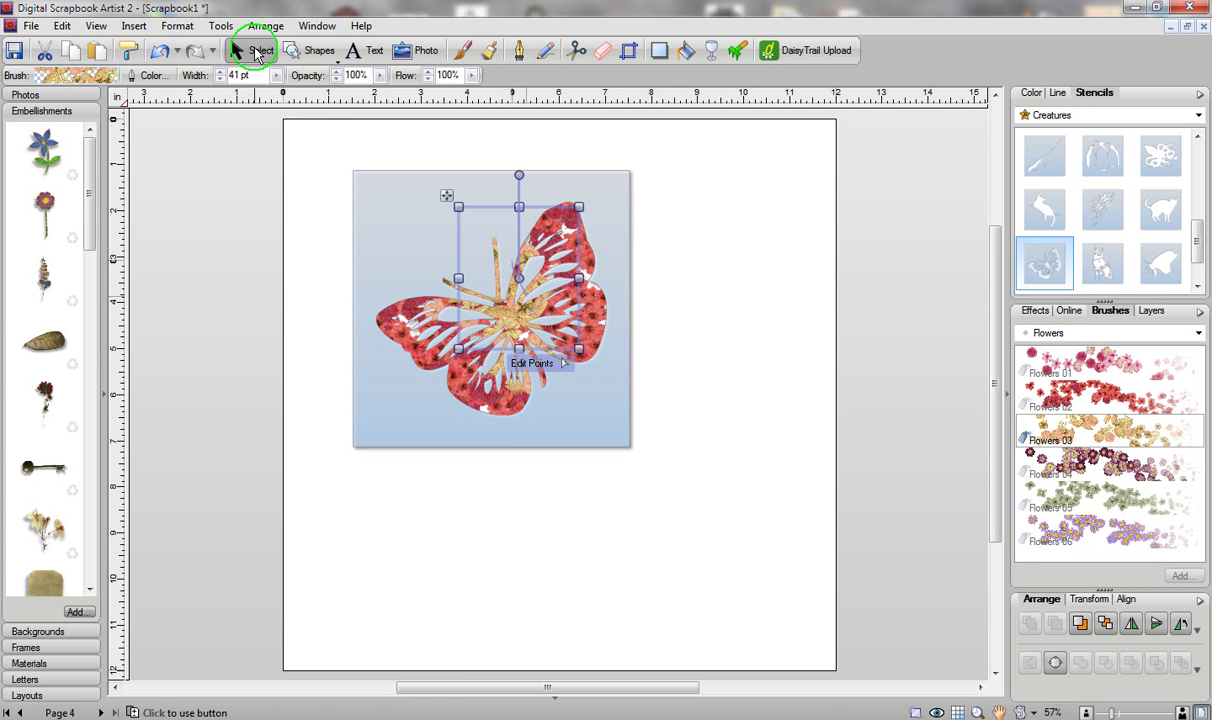
pyautogui.click(372, 182)
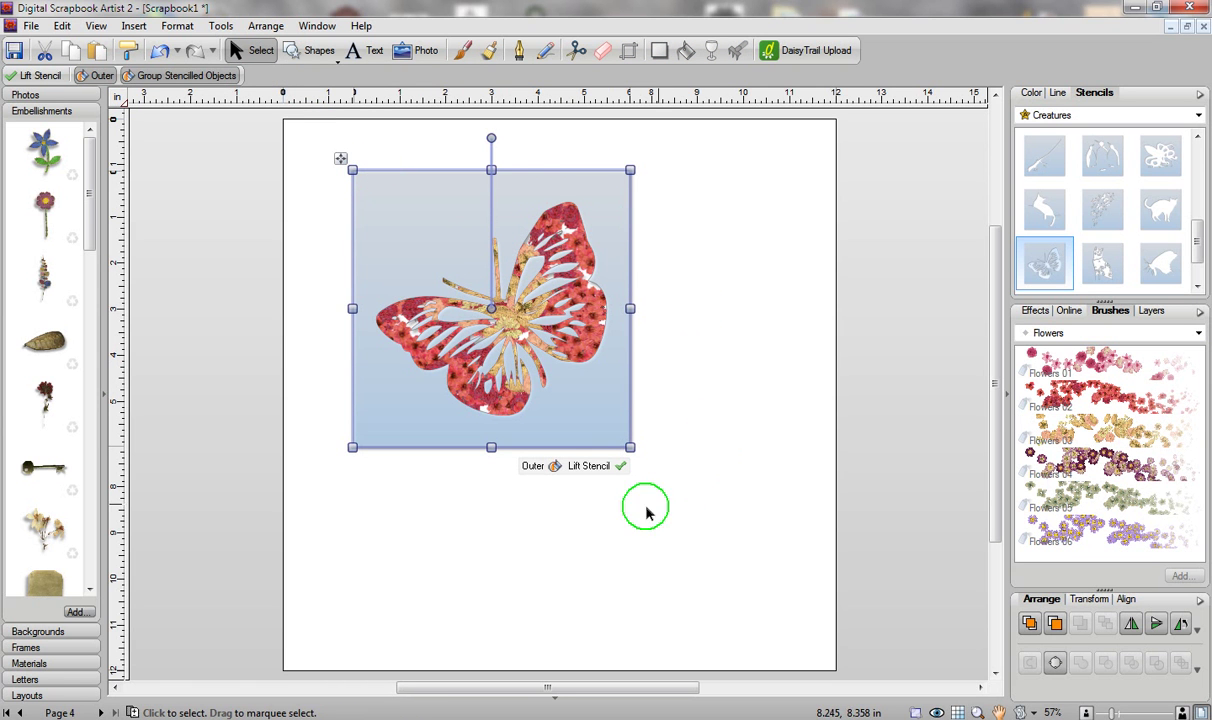
pyautogui.click(602, 472)
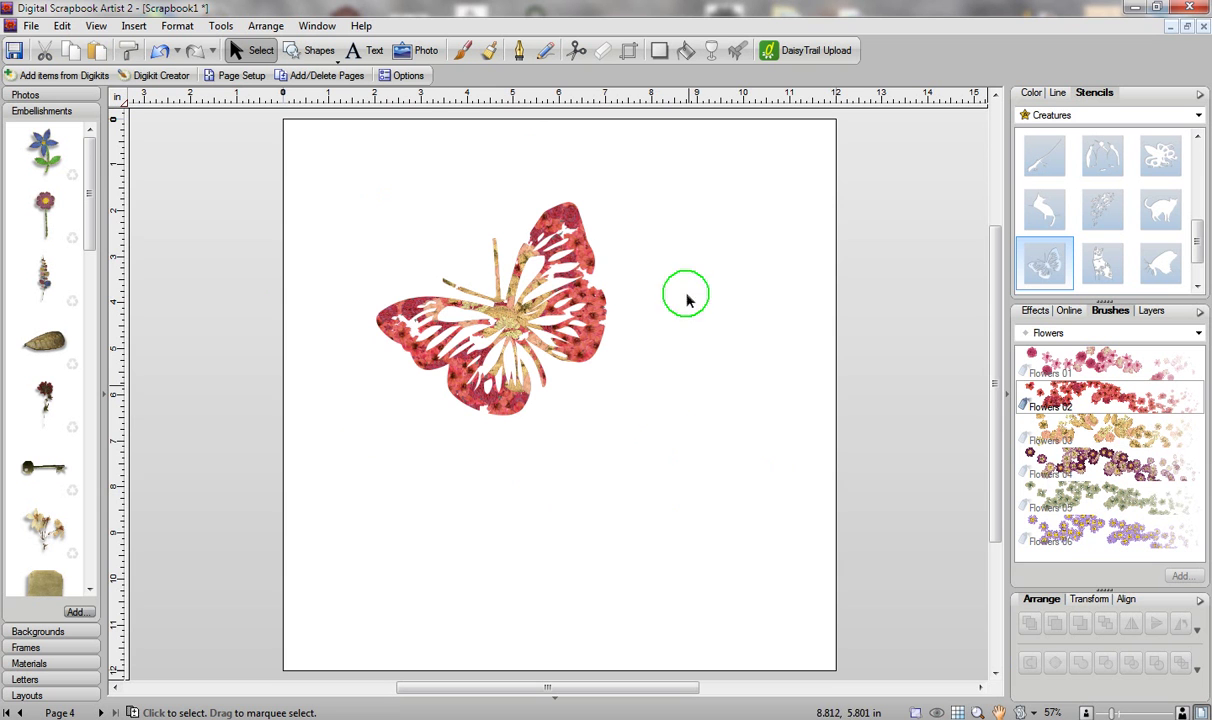
pyautogui.click(617, 404)
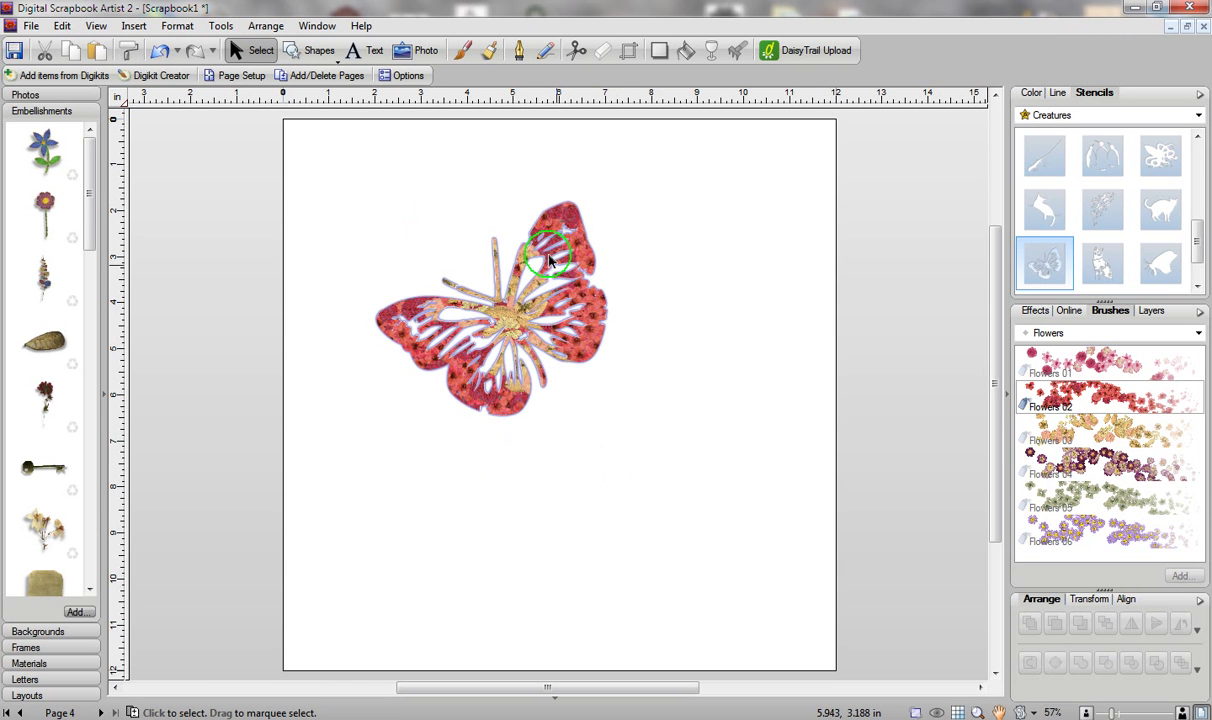
pyautogui.click(160, 50)
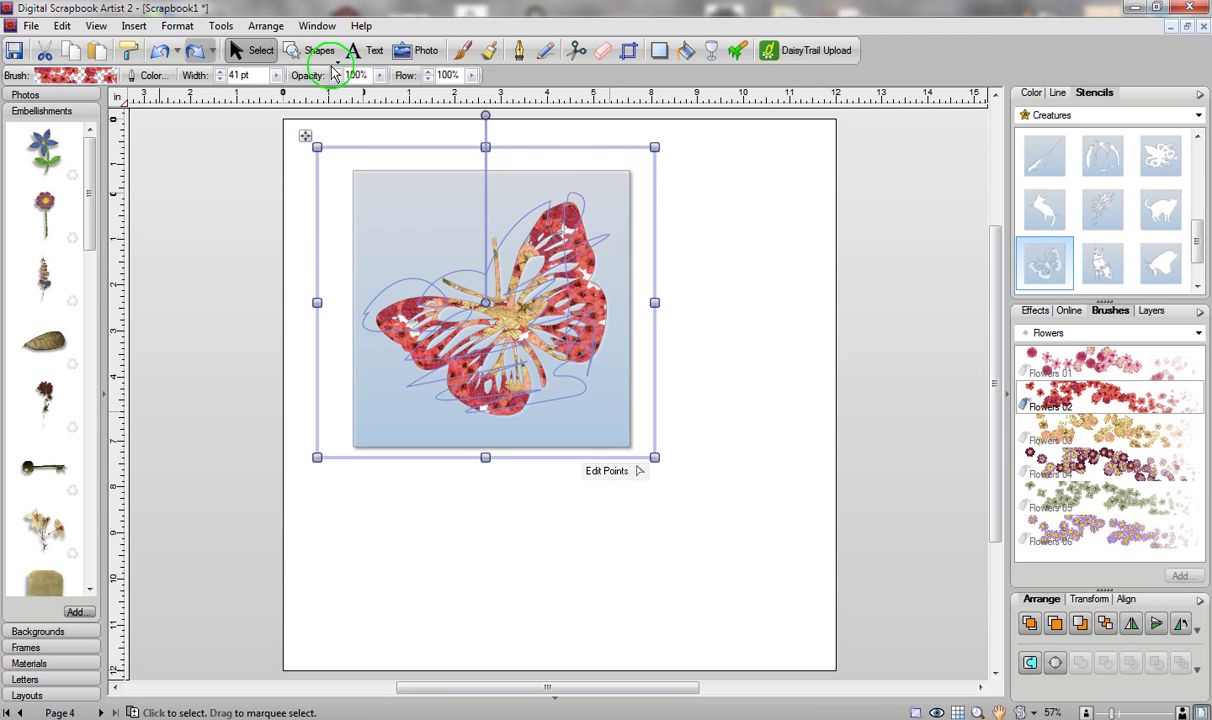
pyautogui.click(613, 200)
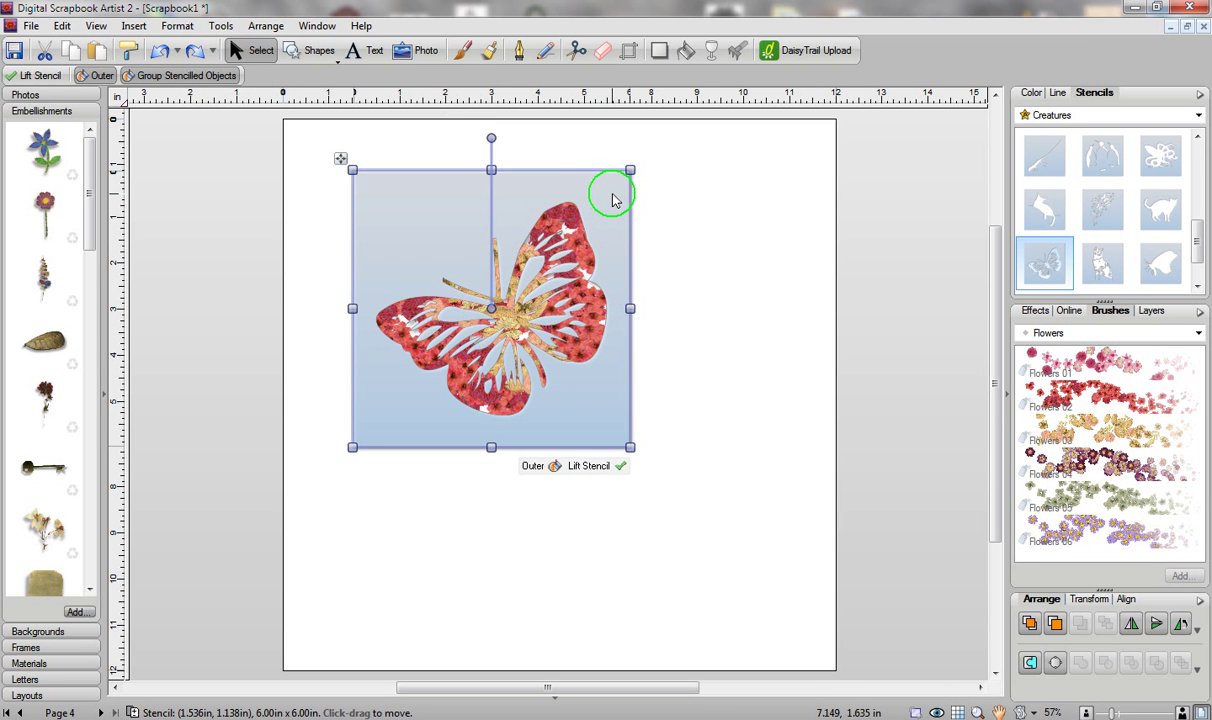
pyautogui.moveTo(604, 191); pyautogui.dragTo(883, 218)
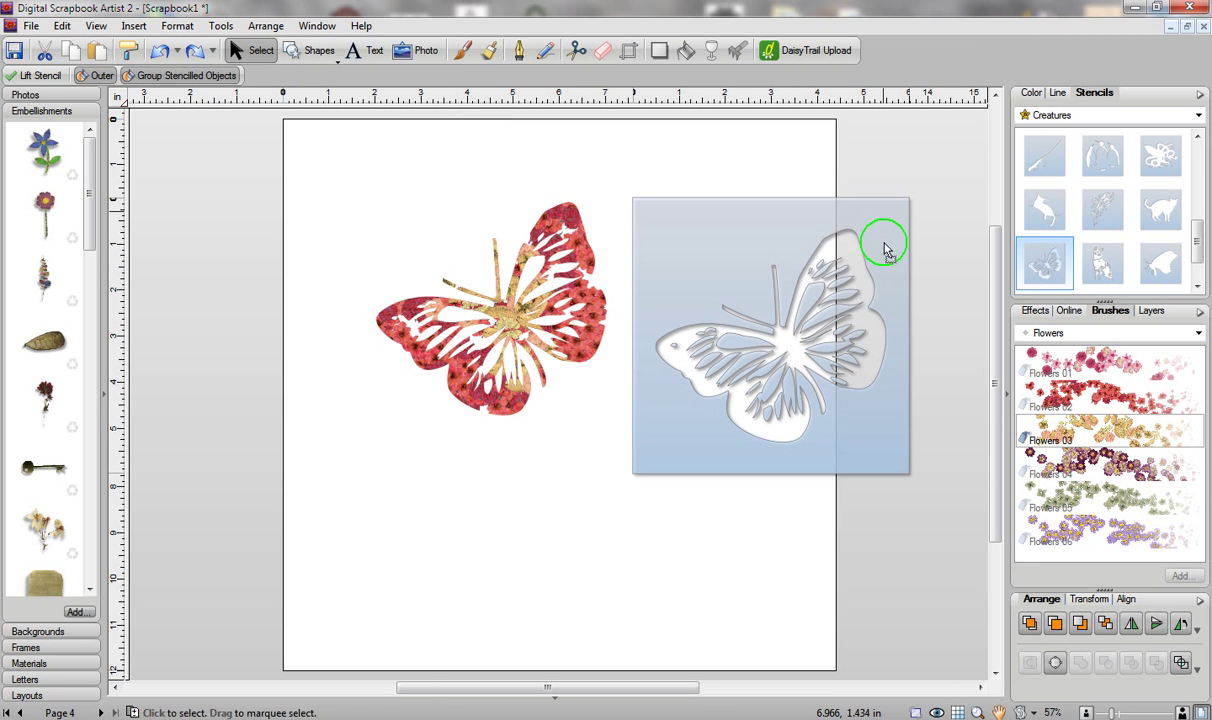
pyautogui.click(765, 305)
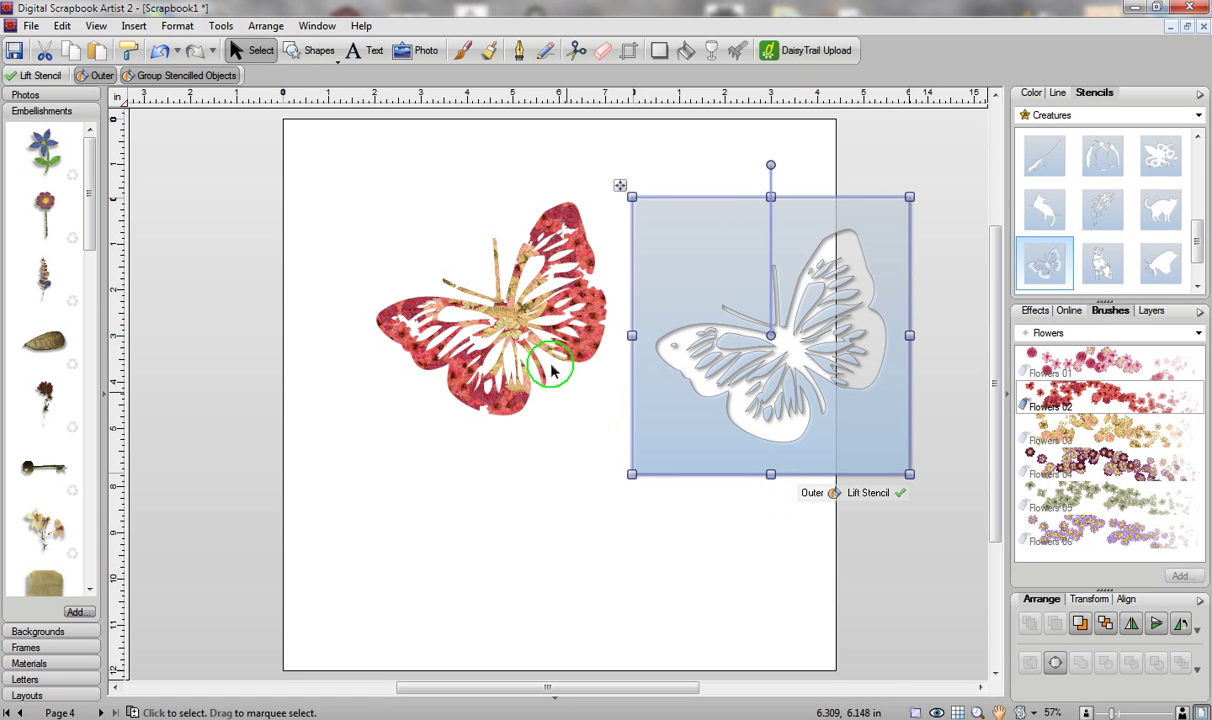
pyautogui.moveTo(551, 371); pyautogui.dragTo(449, 266)
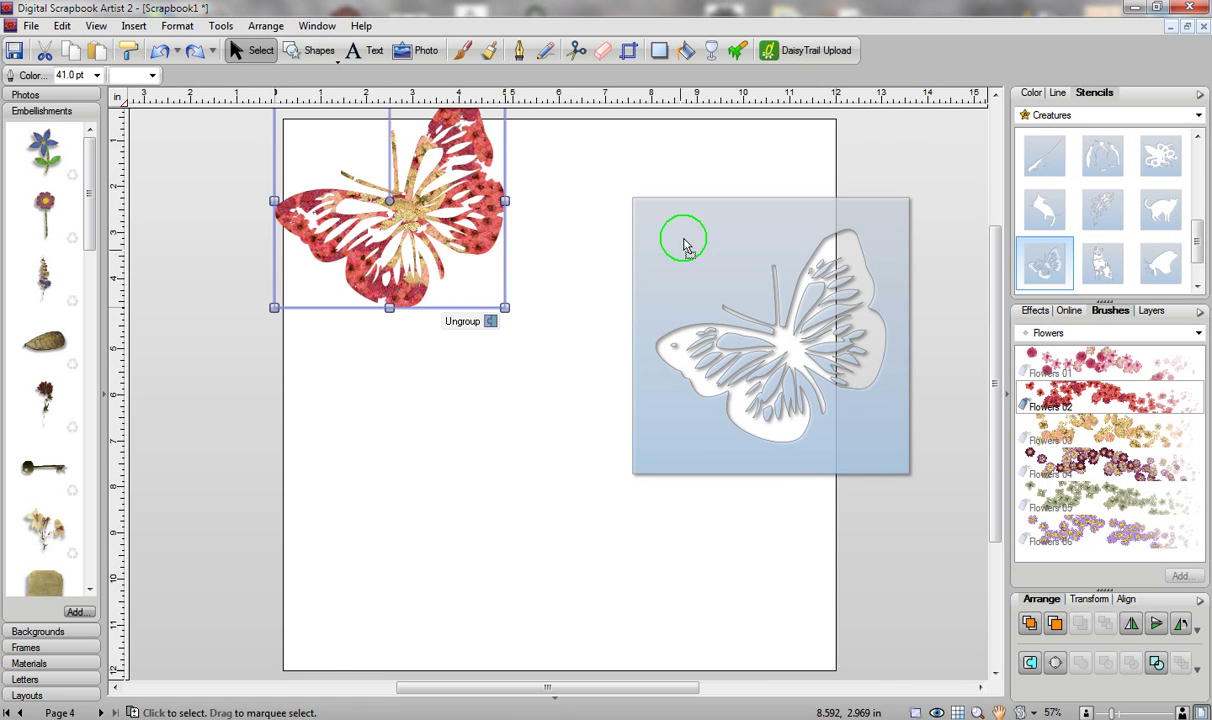
# Set the moved stencil to Outer and add the tan paper embellishment to the page.
pyautogui.moveTo(684, 246); pyautogui.dragTo(598, 217)
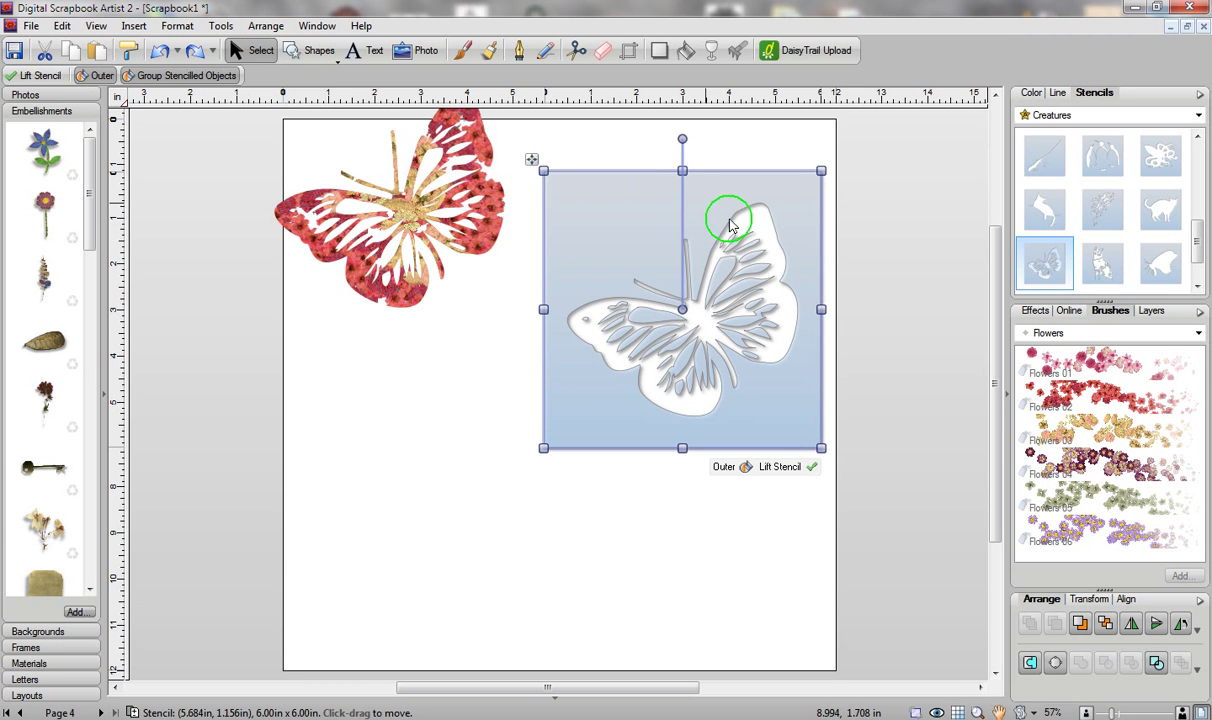
pyautogui.click(720, 467)
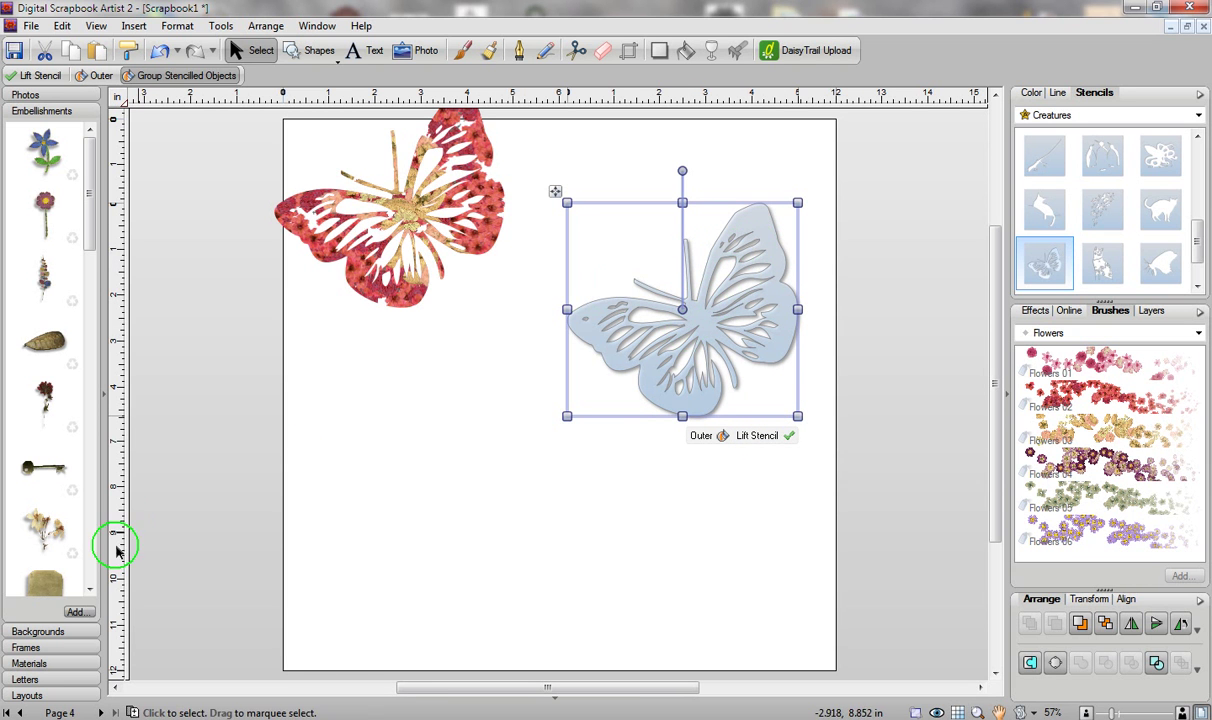
pyautogui.moveTo(46, 579); pyautogui.dragTo(654, 260)
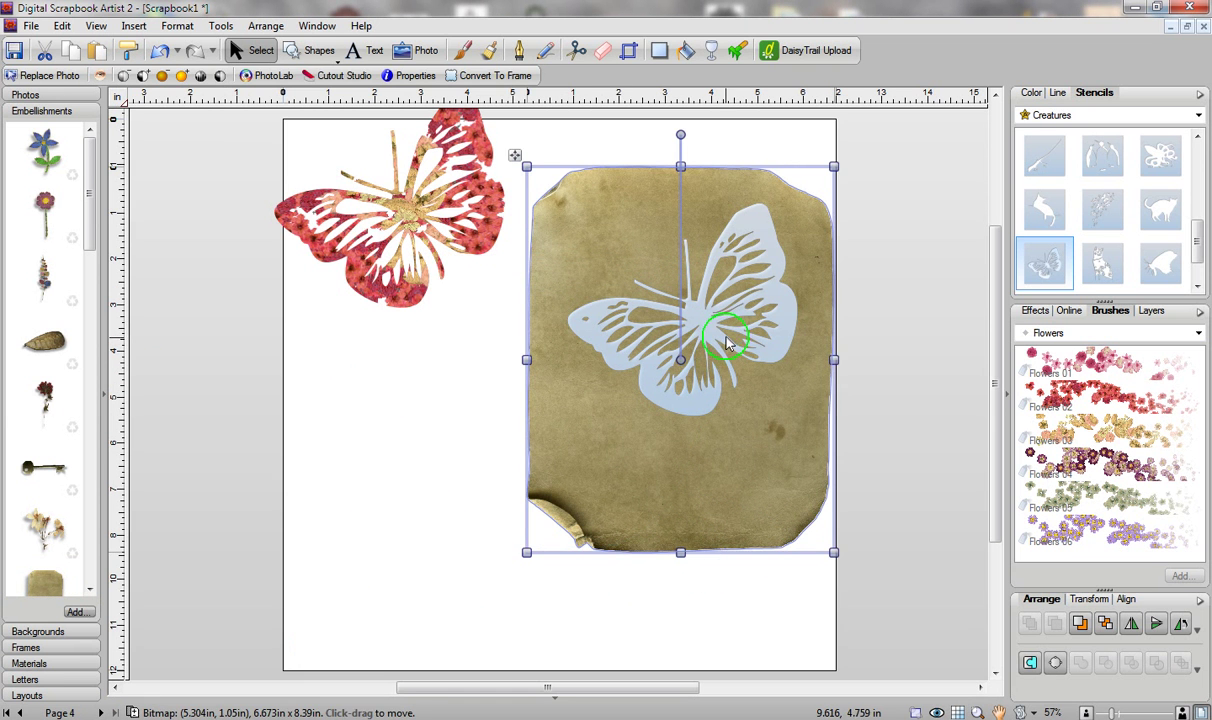
# Move the butterfly stencil and red butterfly over the aged paper, then select everything.
pyautogui.click(710, 330)
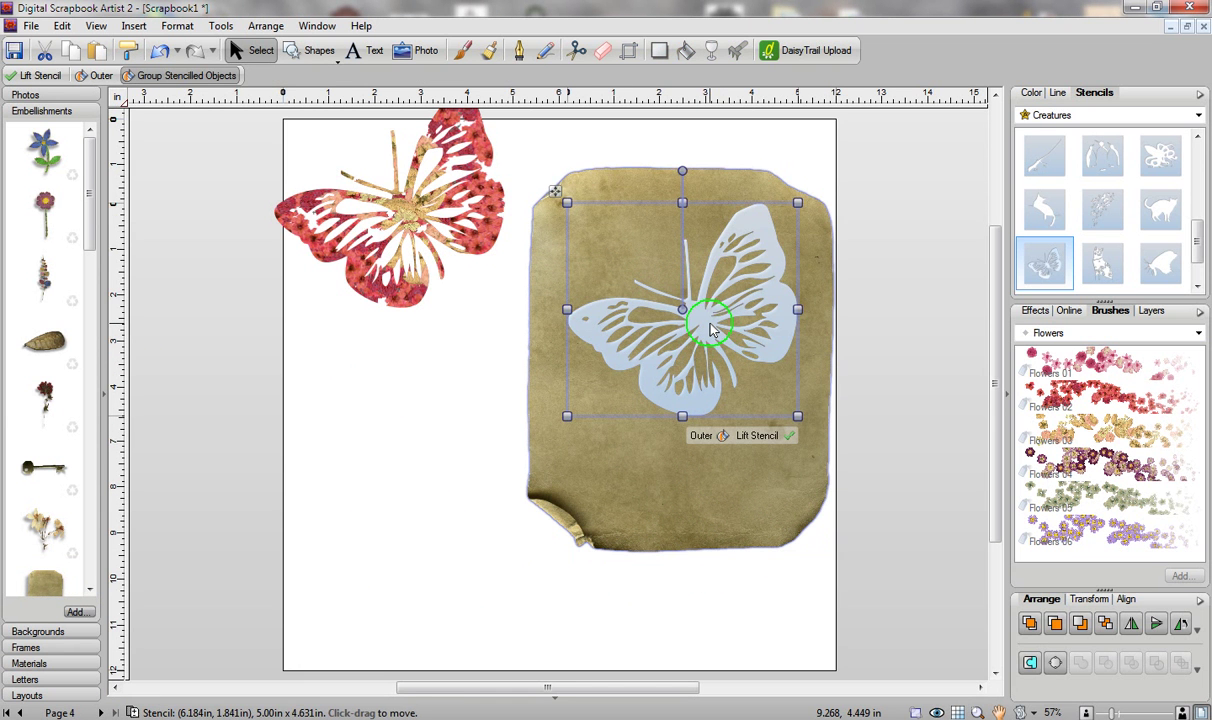
pyautogui.moveTo(710, 330); pyautogui.dragTo(330, 476)
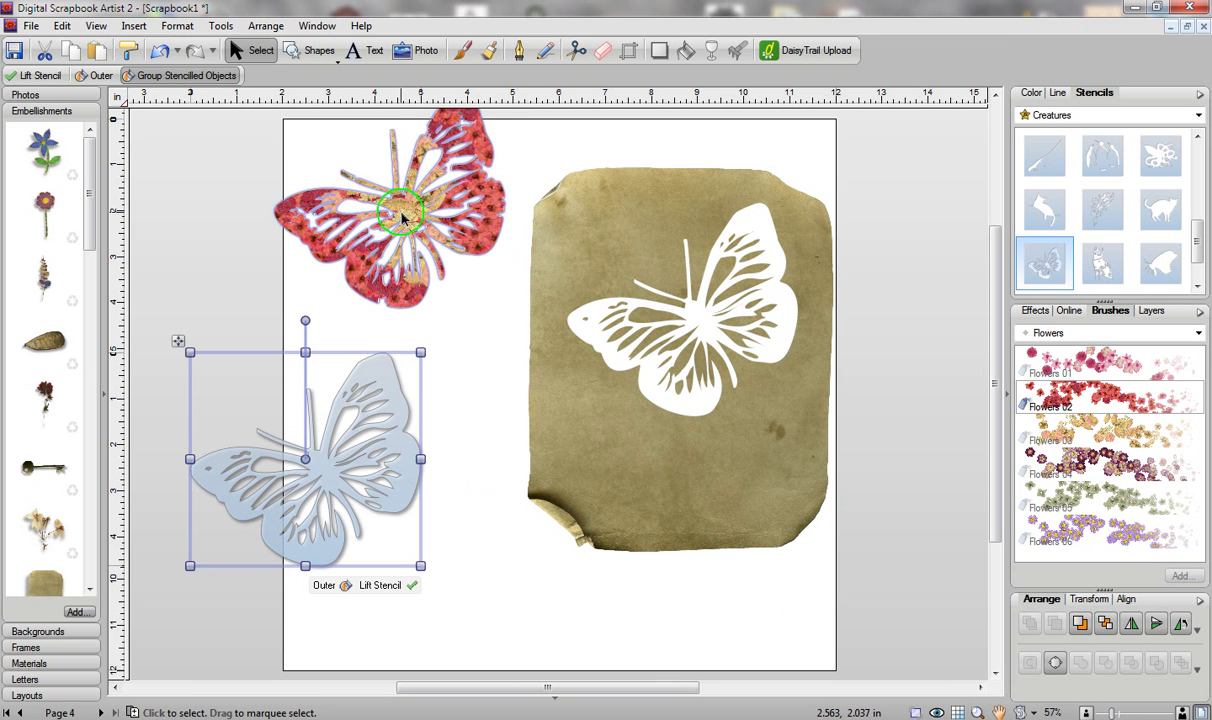
pyautogui.moveTo(422, 243); pyautogui.dragTo(436, 268)
pyautogui.moveTo(139, 145); pyautogui.dragTo(915, 683)
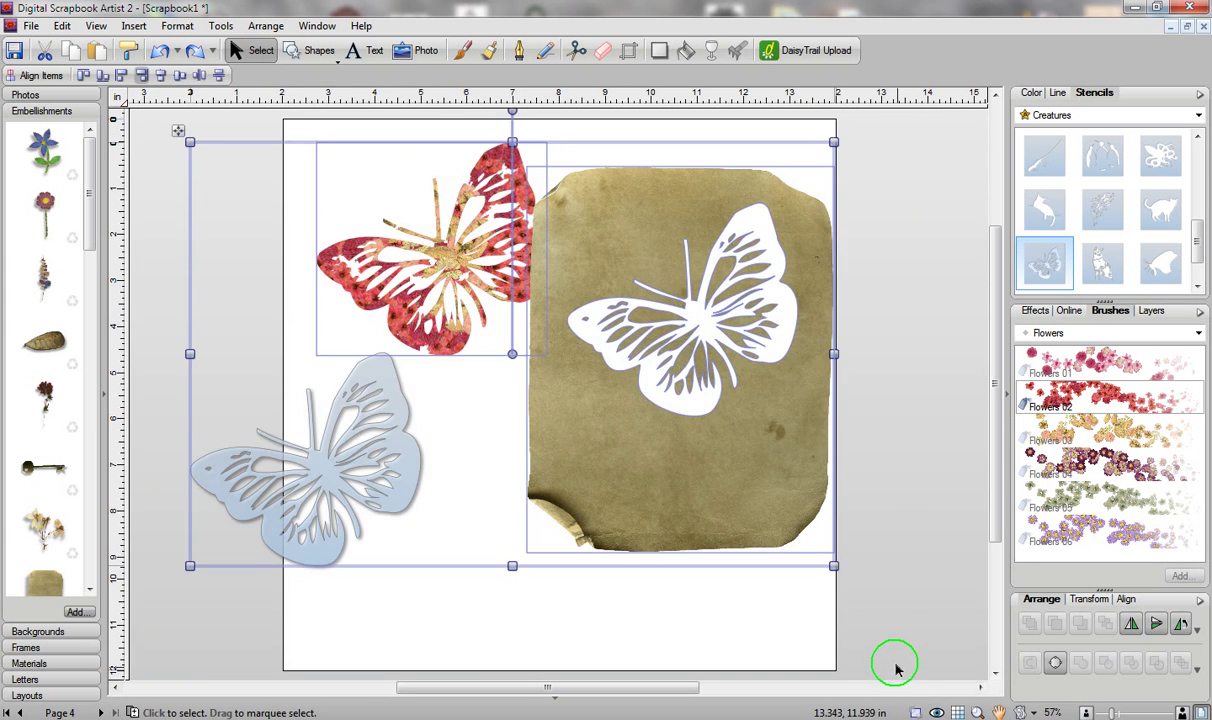
# Delete the butterflies and paper, add an 'abc' stencil category, and start a text object.
pyautogui.press('Delete')
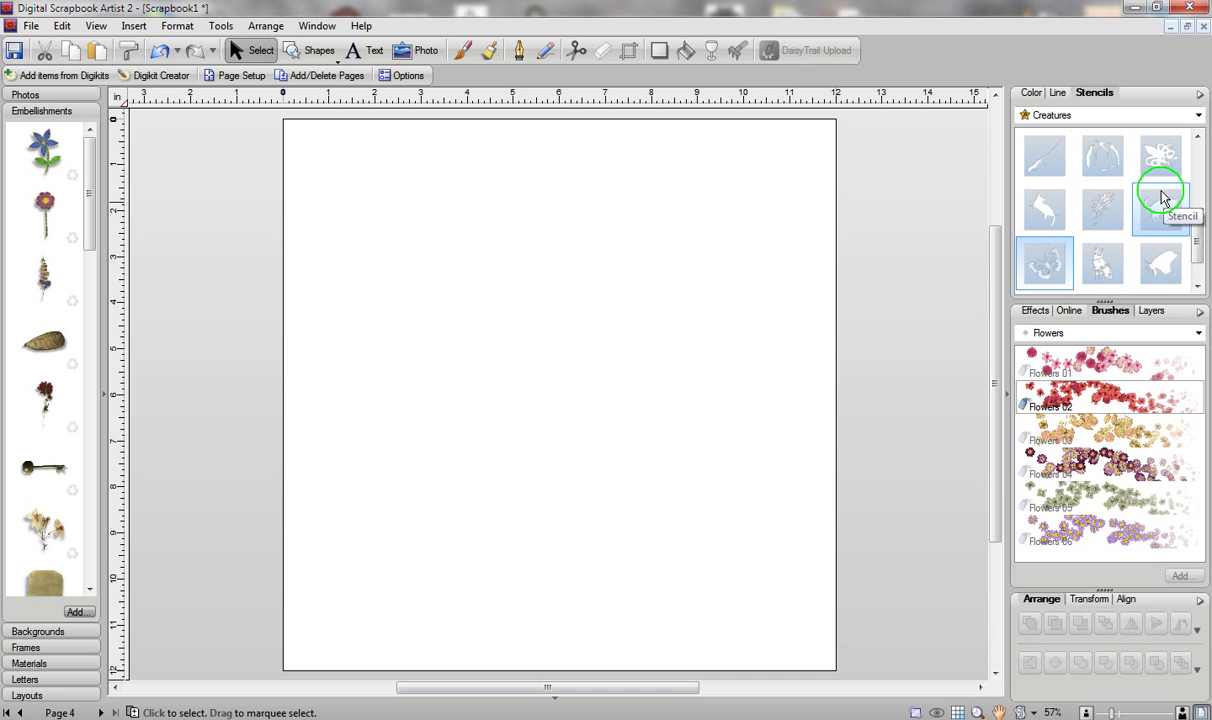
pyautogui.rightClick(1056, 120)
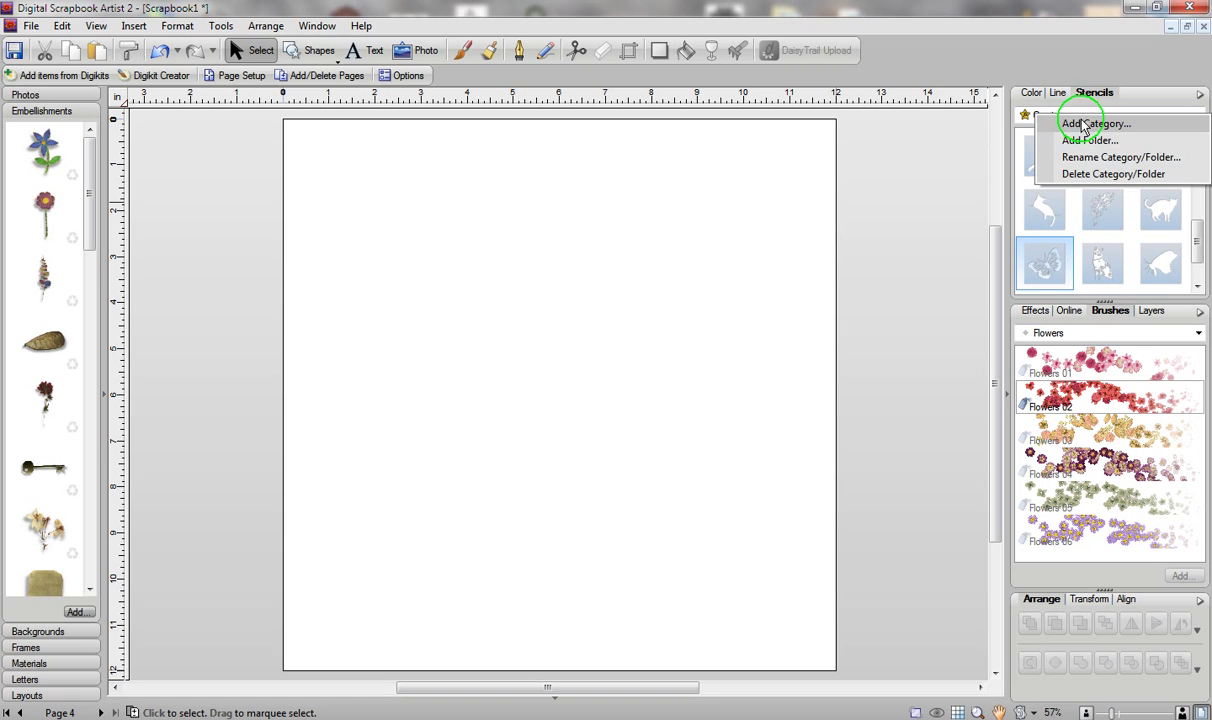
pyautogui.click(1082, 125)
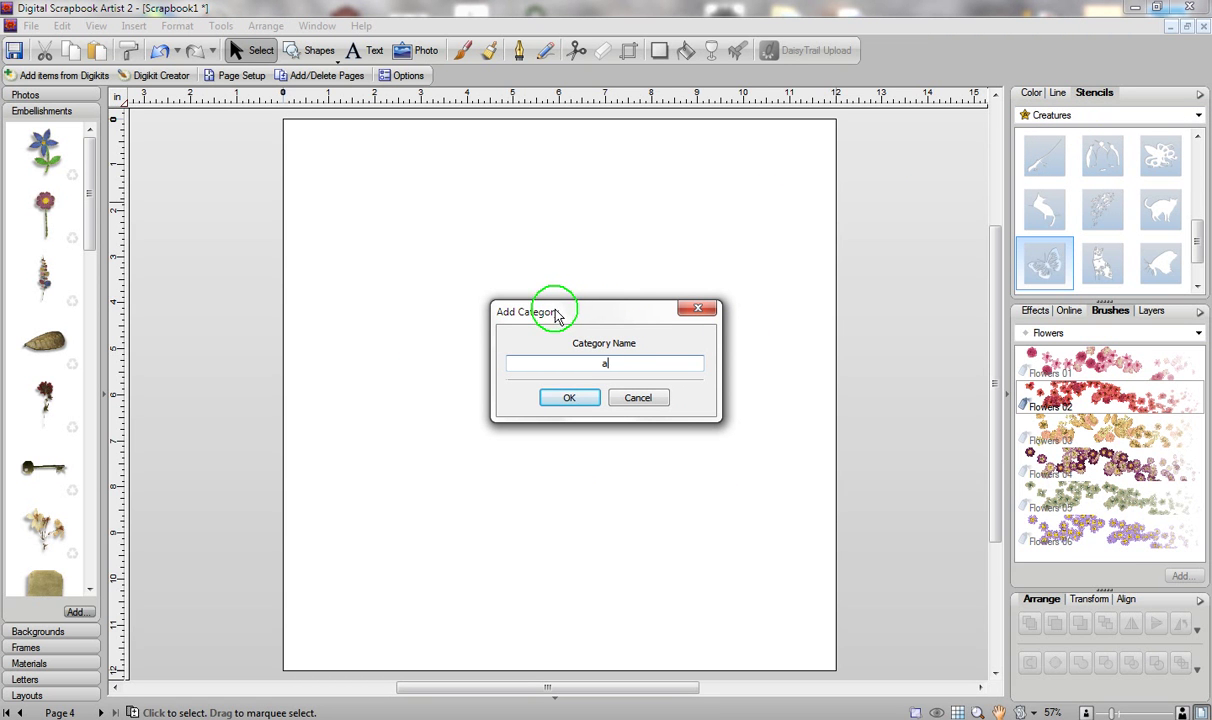
pyautogui.click(567, 398)
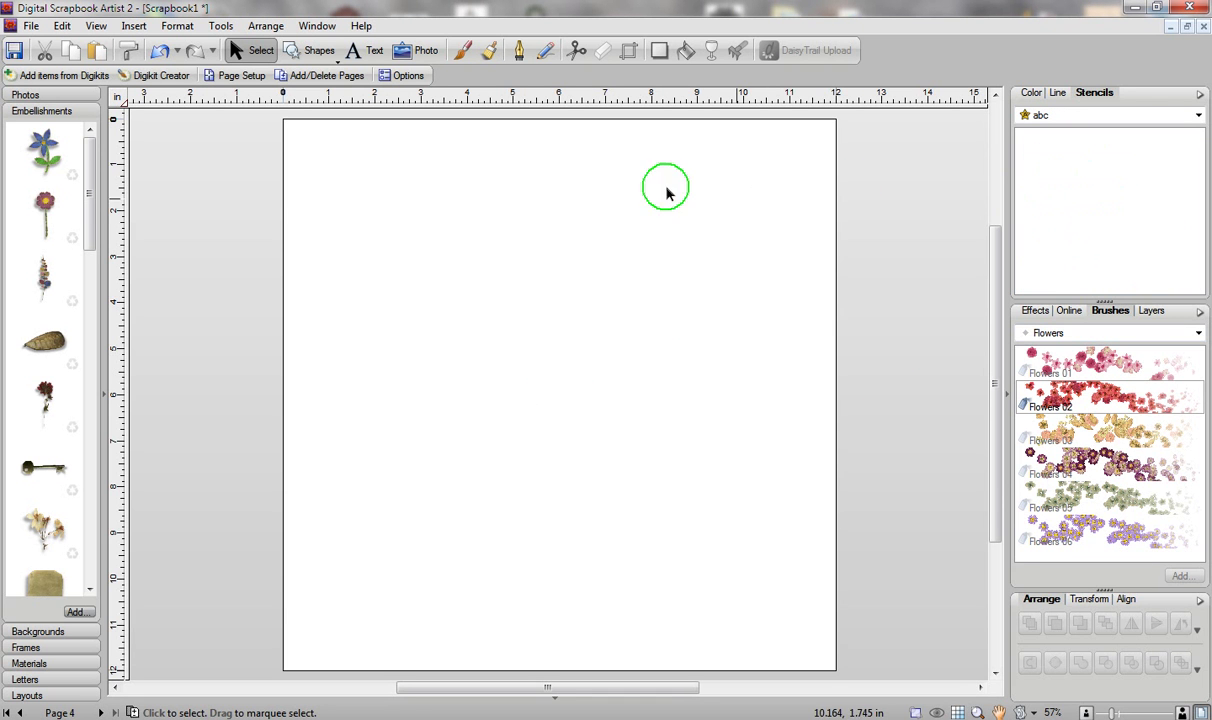
pyautogui.click(372, 51)
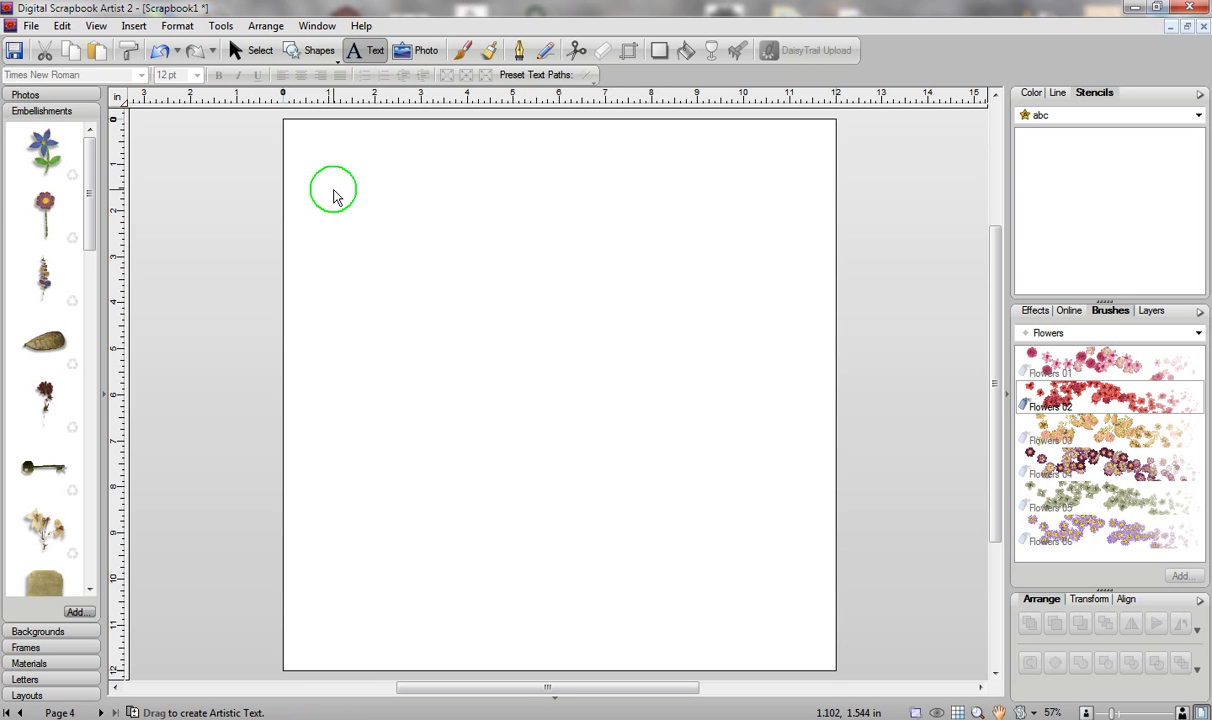
pyautogui.click(334, 189)
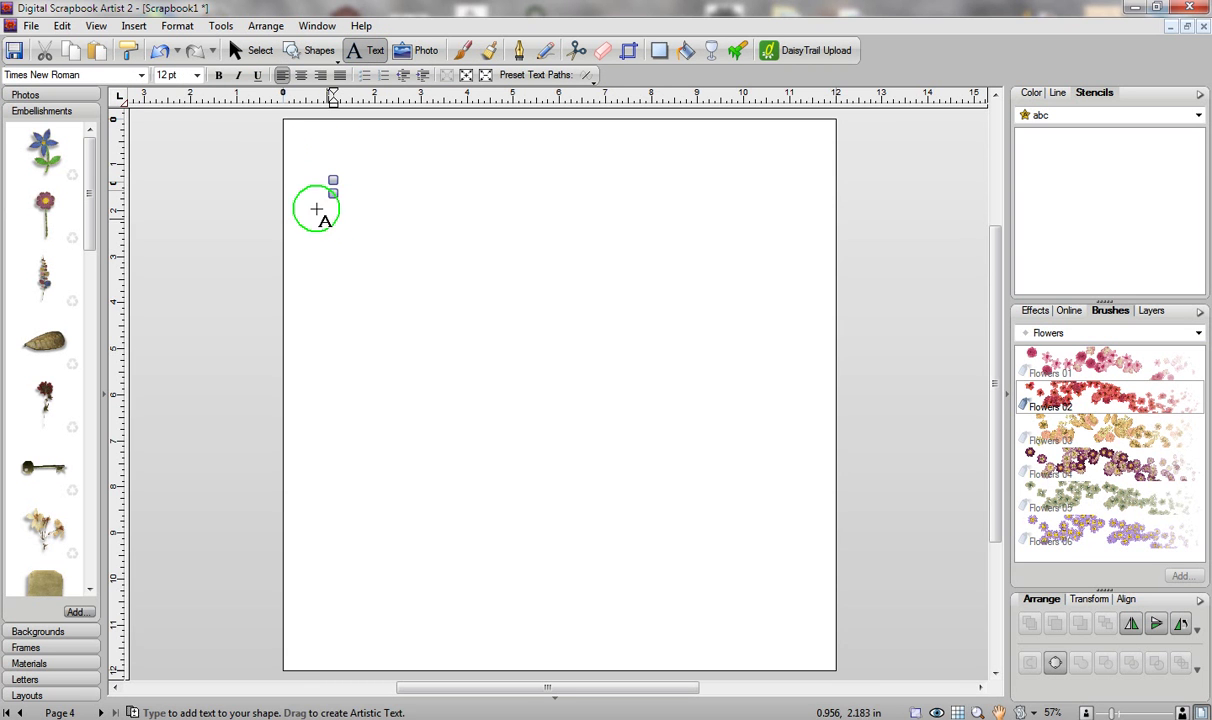
# Create 160 pt text reading 'I Love You' on the page.
pyautogui.click(197, 75)
pyautogui.click(167, 347)
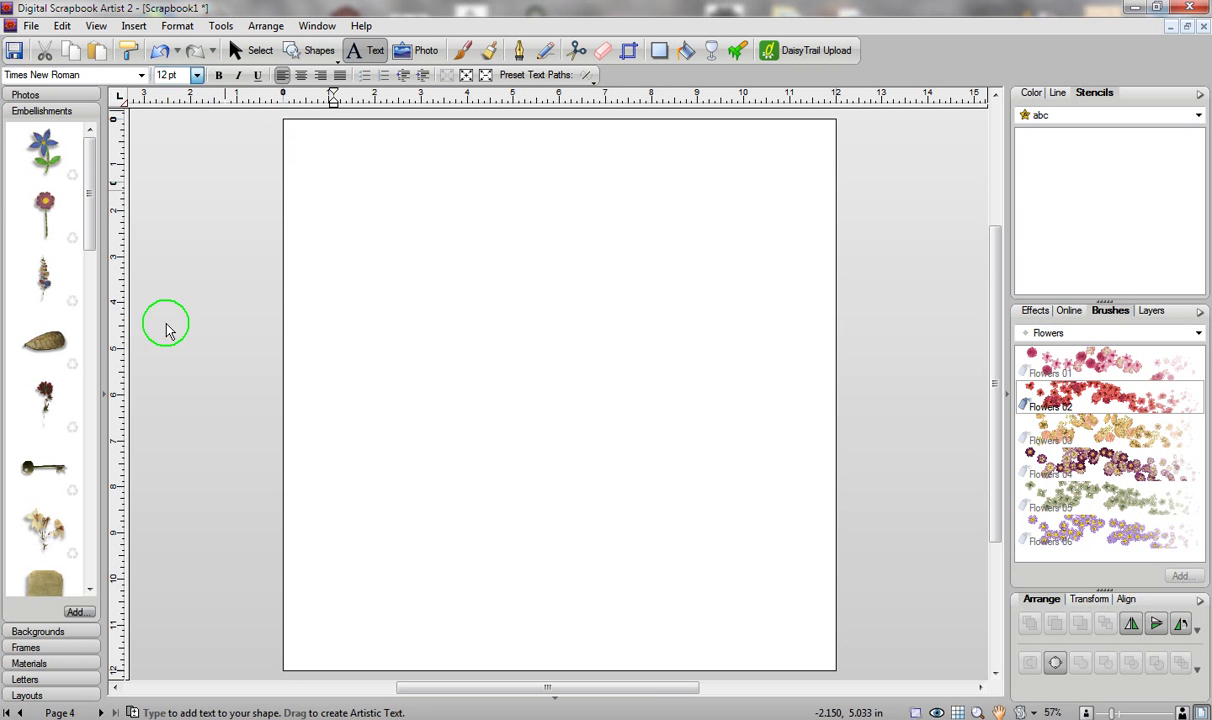
pyautogui.write('I Love You')
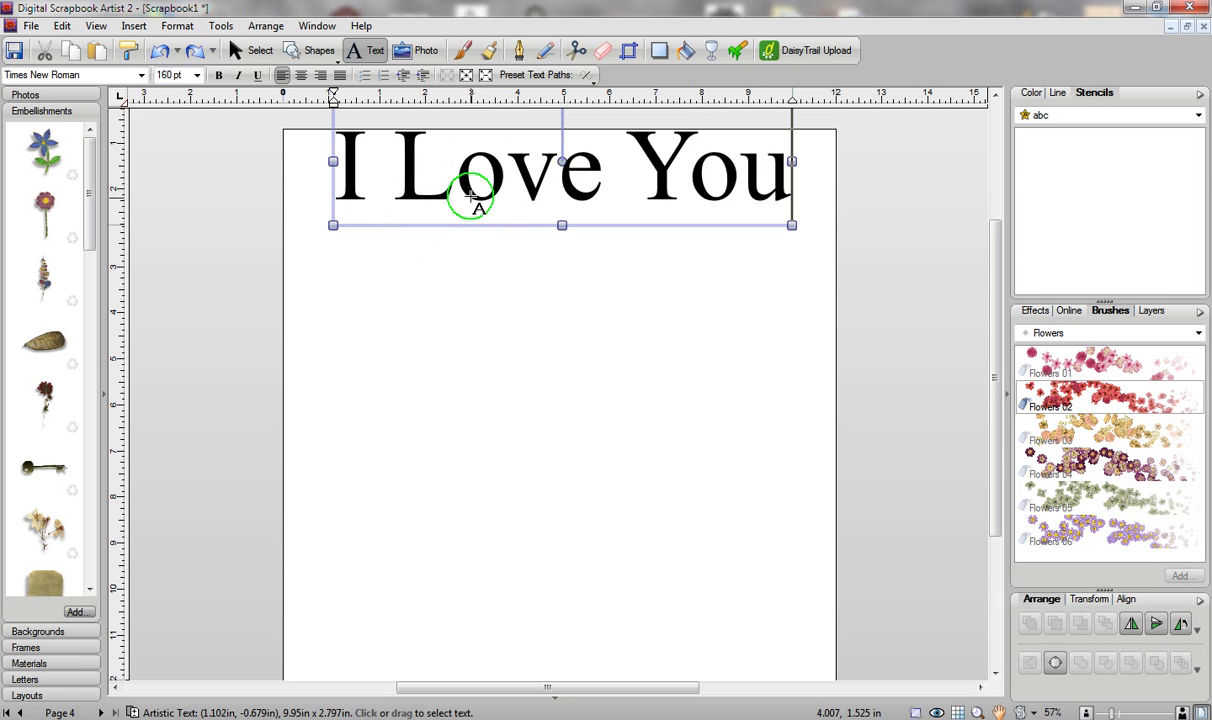
pyautogui.click(240, 50)
pyautogui.moveTo(380, 145); pyautogui.dragTo(400, 233)
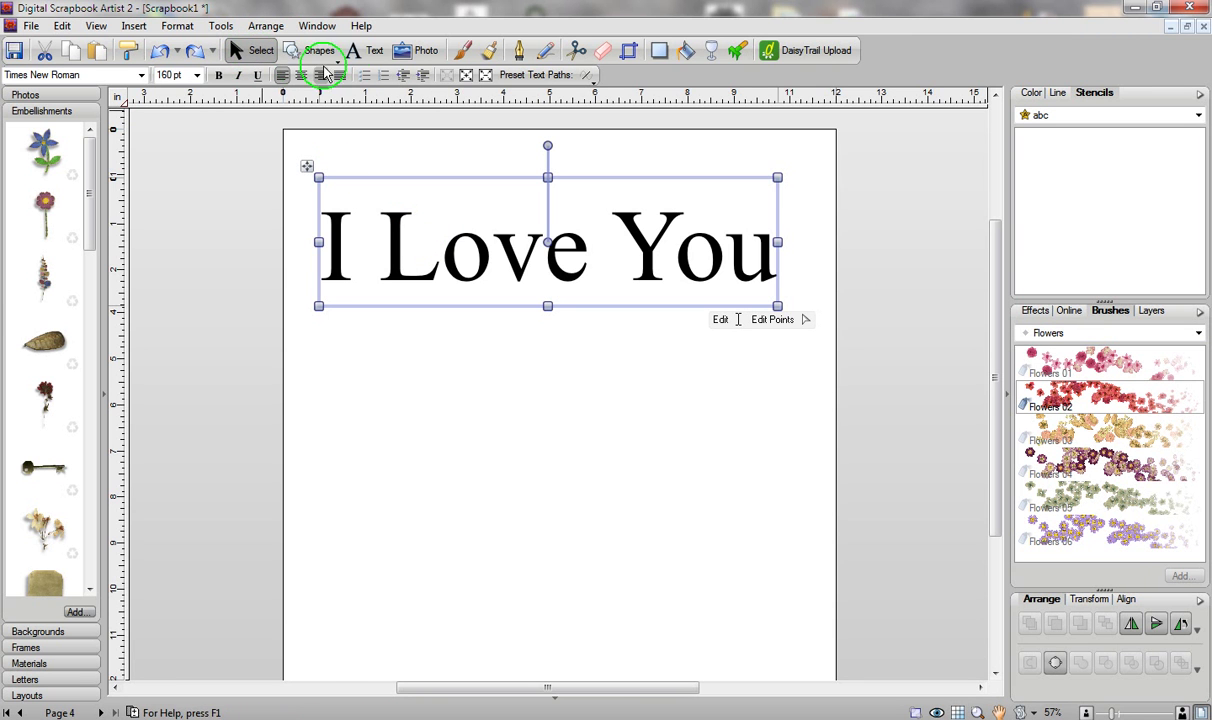
# Set the text to Brush Script MT, save it as an abc stencil, then delete it.
pyautogui.click(141, 76)
pyautogui.click(95, 196)
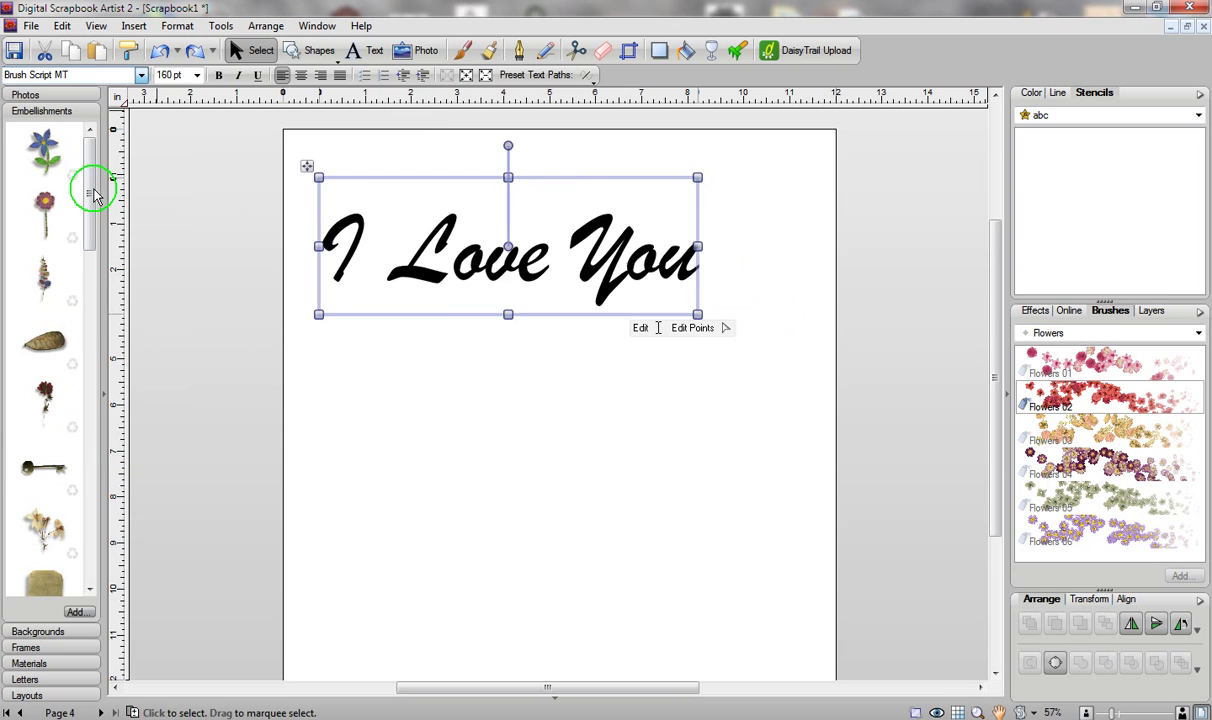
pyautogui.moveTo(530, 268); pyautogui.dragTo(1082, 203)
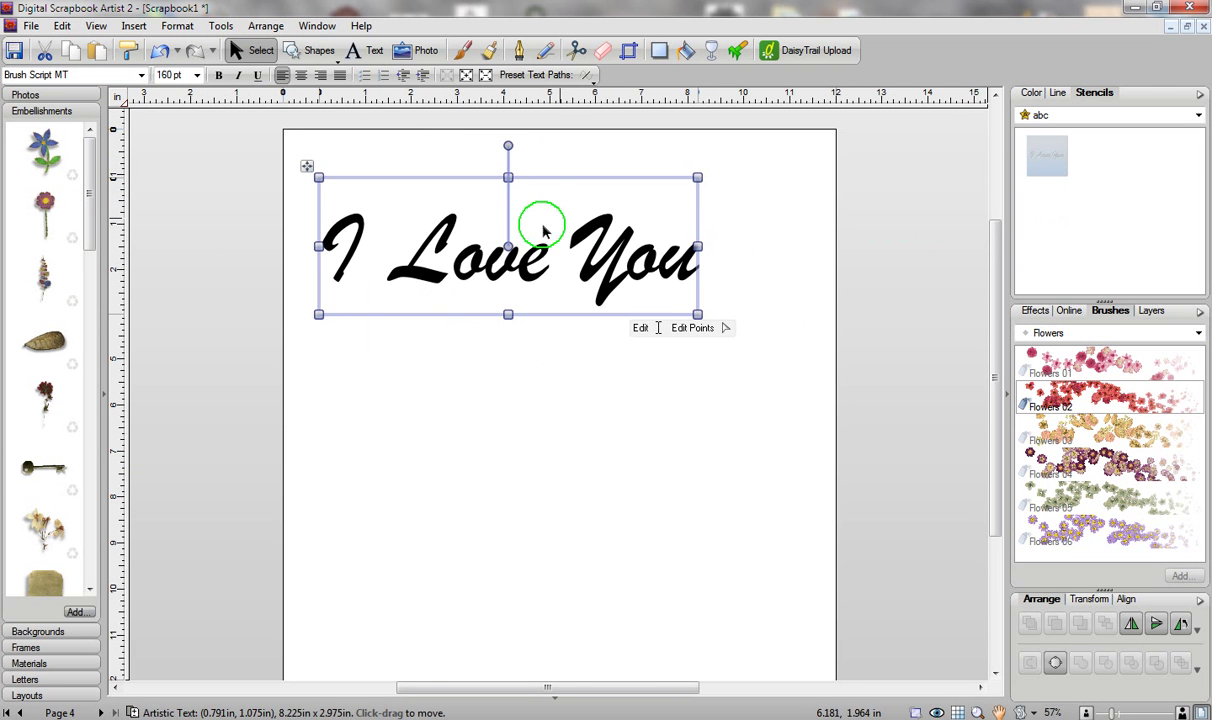
pyautogui.press('Delete')
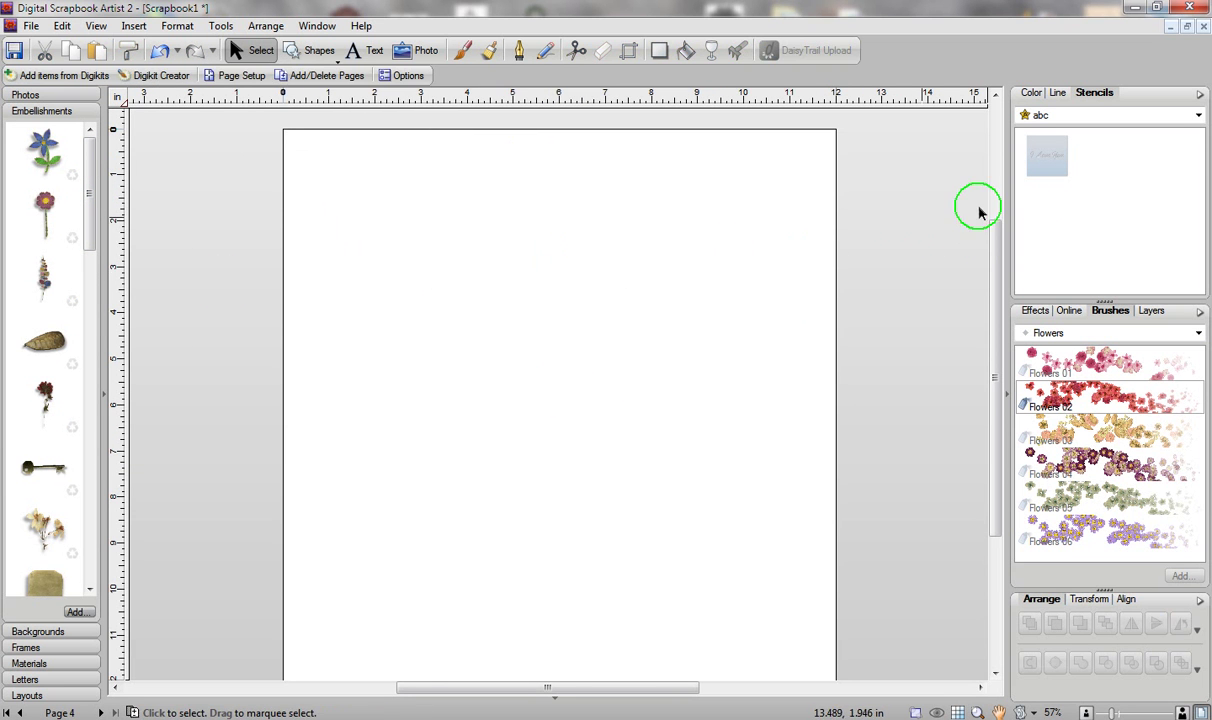
# Place the I Love You stencil near the page's upper left and enlarge it.
pyautogui.moveTo(571, 291); pyautogui.dragTo(600, 313)
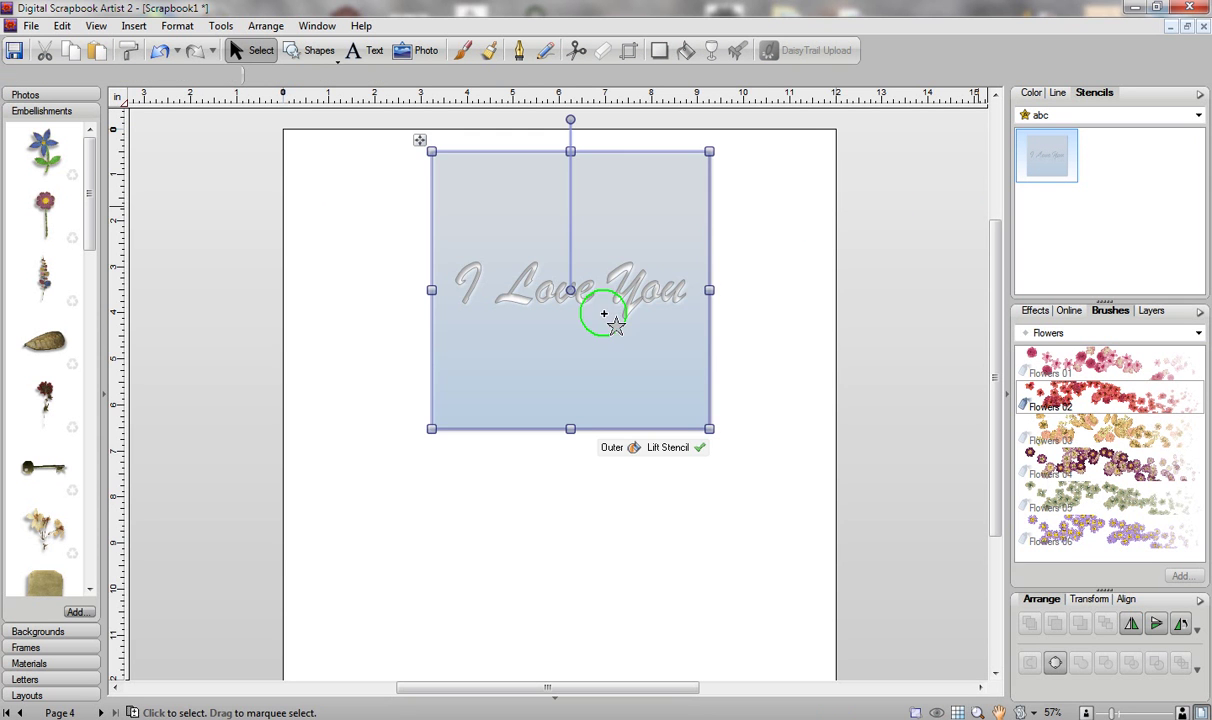
pyautogui.moveTo(622, 362); pyautogui.dragTo(492, 352)
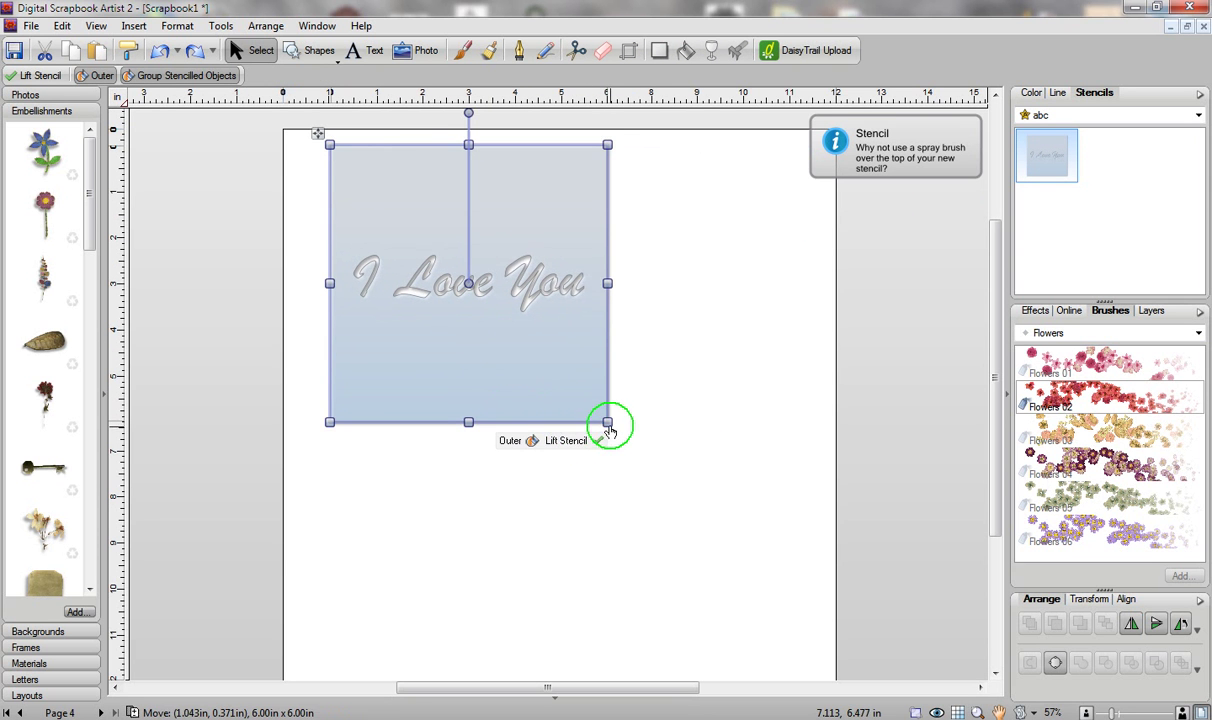
pyautogui.moveTo(607, 422); pyautogui.dragTo(740, 553)
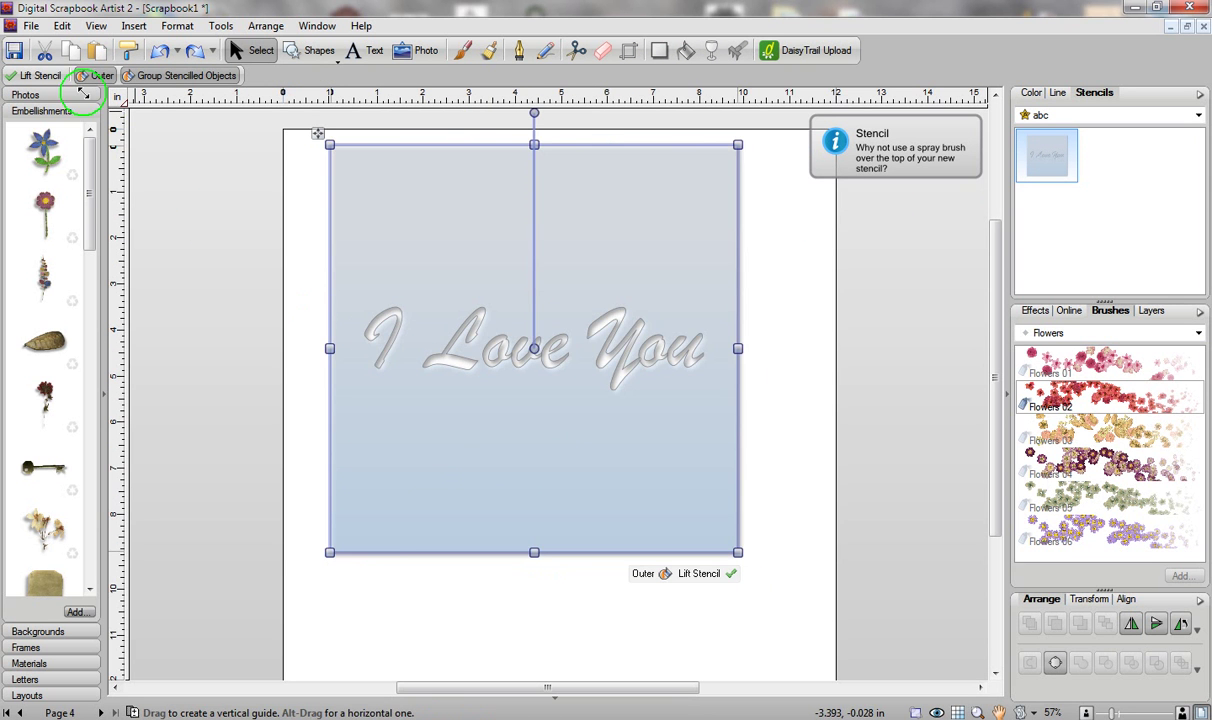
# Fill the letters with the reddish-butterfly.jpg photo and lift the stencil away.
pyautogui.click(30, 95)
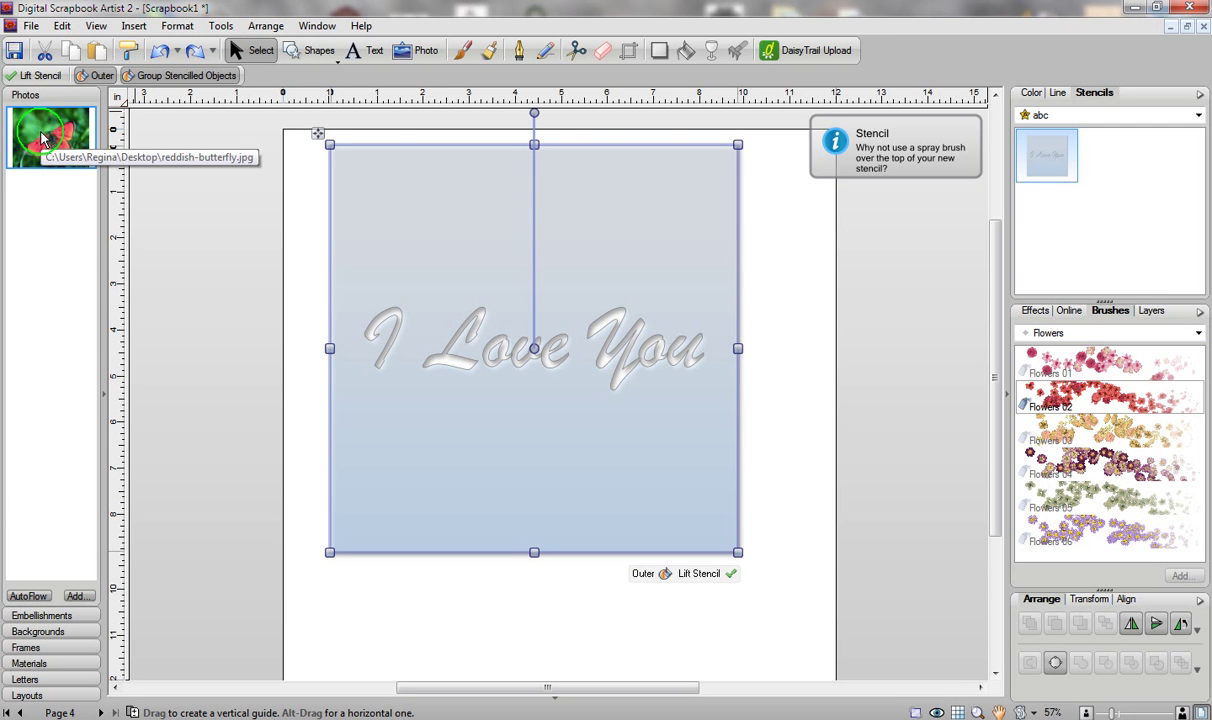
pyautogui.moveTo(42, 140); pyautogui.dragTo(708, 348)
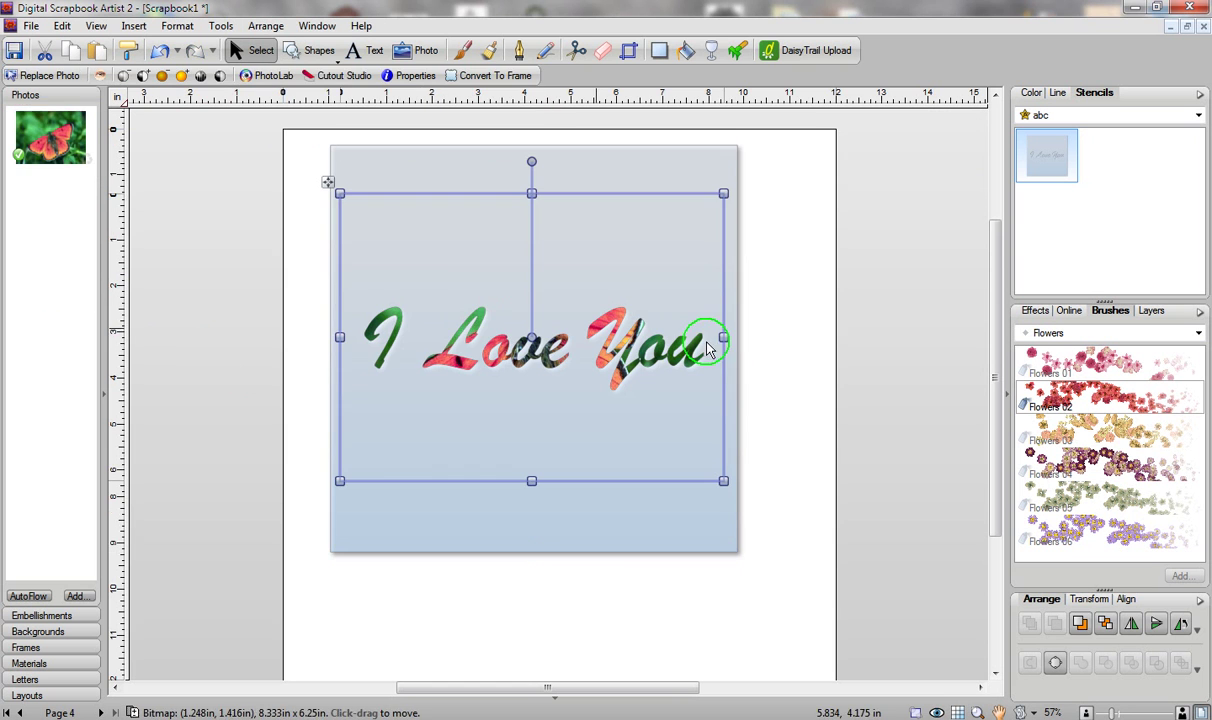
pyautogui.click(707, 537)
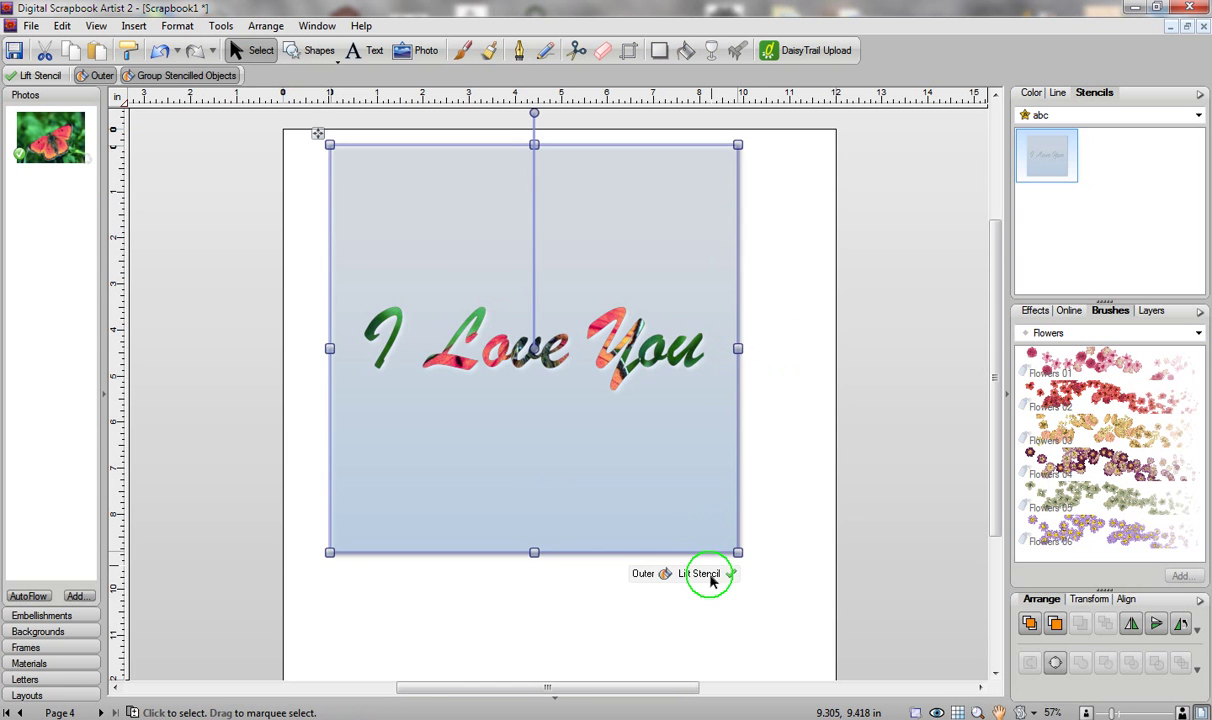
pyautogui.click(706, 571)
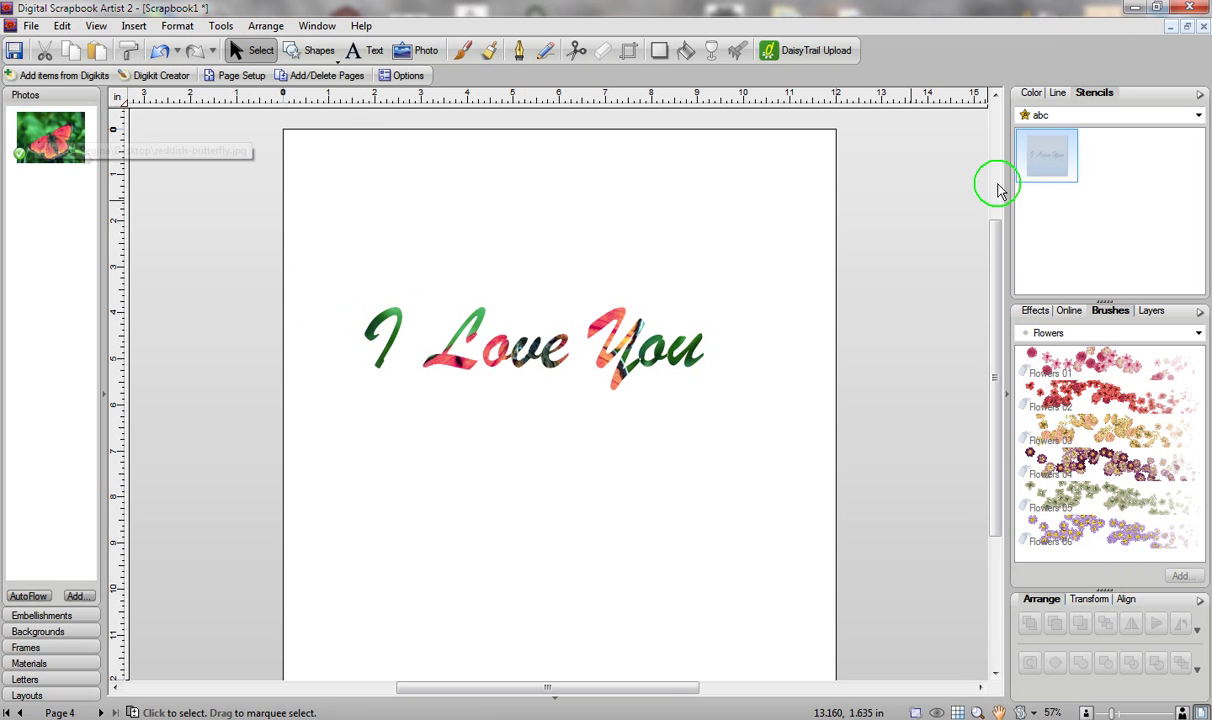
# Delete the photo-filled I Love You text and add a 160 pt letter 'a'.
pyautogui.click(628, 350)
pyautogui.press('Delete')
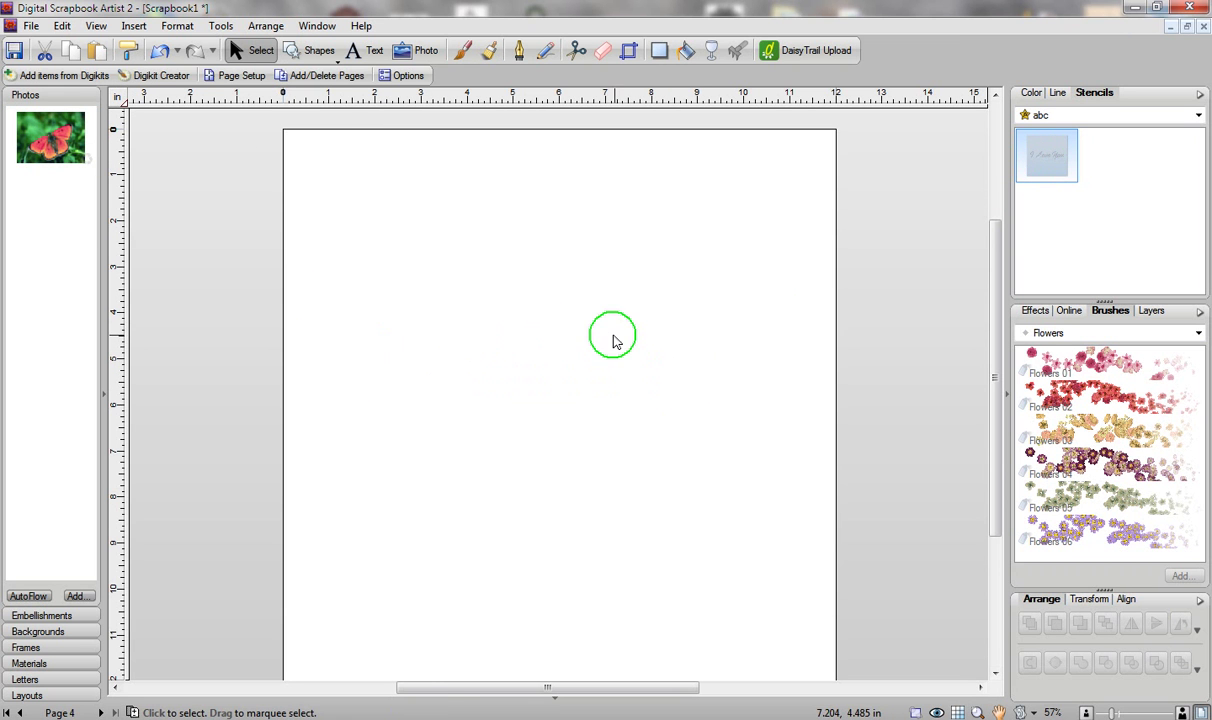
pyautogui.click(372, 49)
pyautogui.click(341, 249)
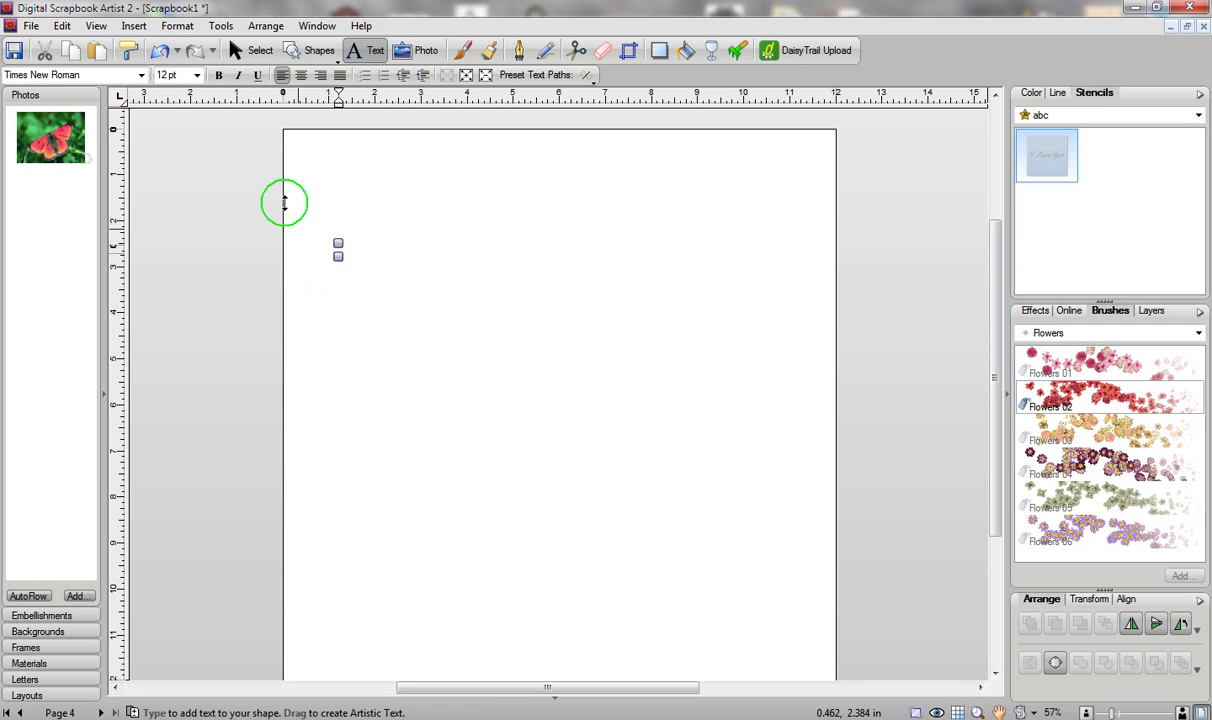
pyautogui.click(197, 75)
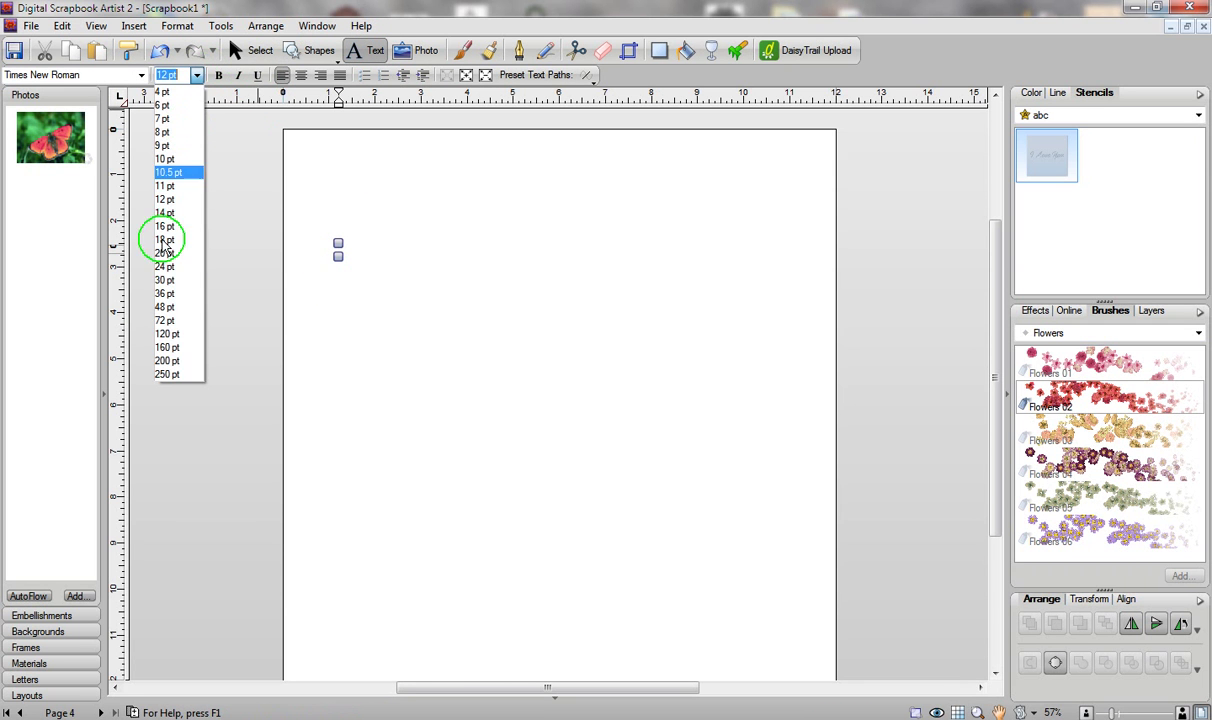
pyautogui.click(166, 346)
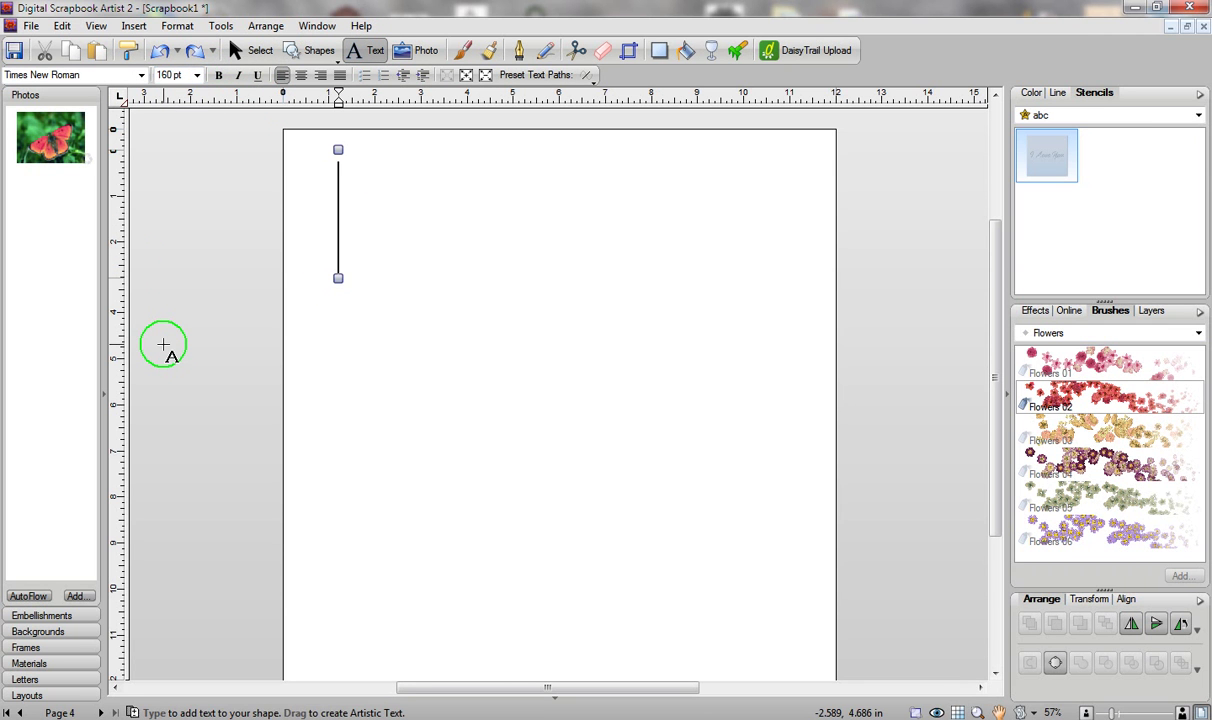
pyautogui.write('a')
pyautogui.press('Escape')
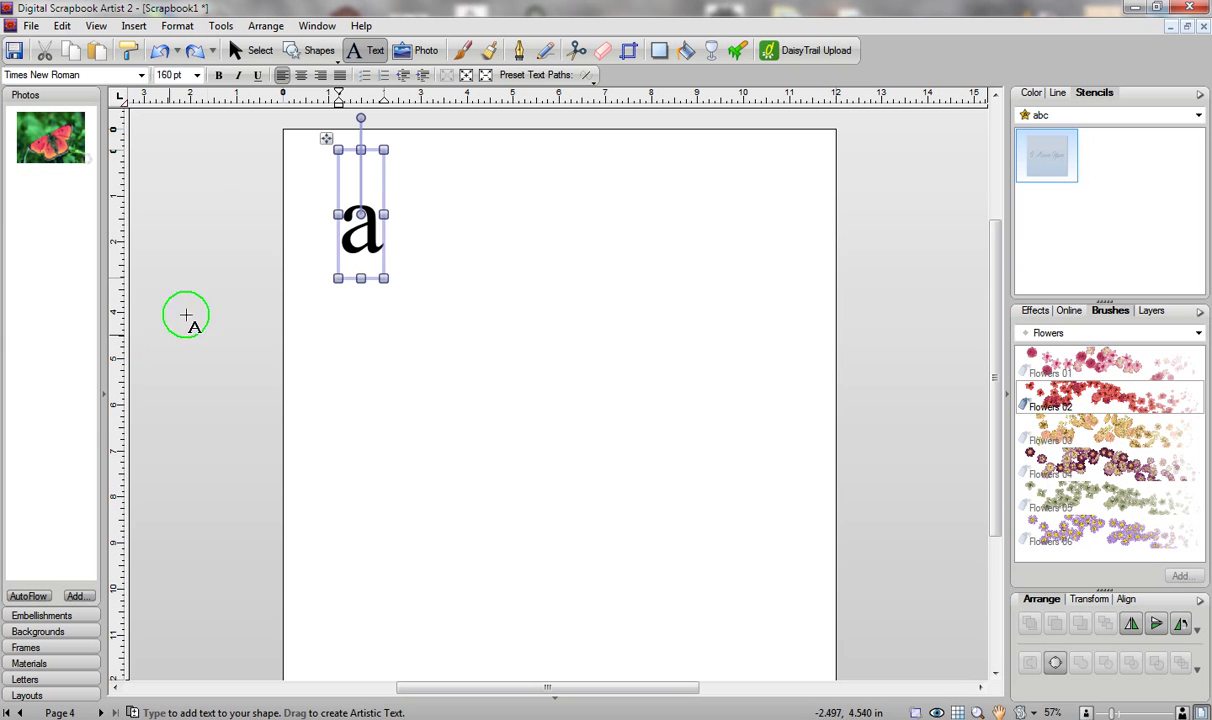
# Turn the letter into an enlarged WWFurryFriends squirrel, save it as a stencil, and delete it.
pyautogui.click(240, 52)
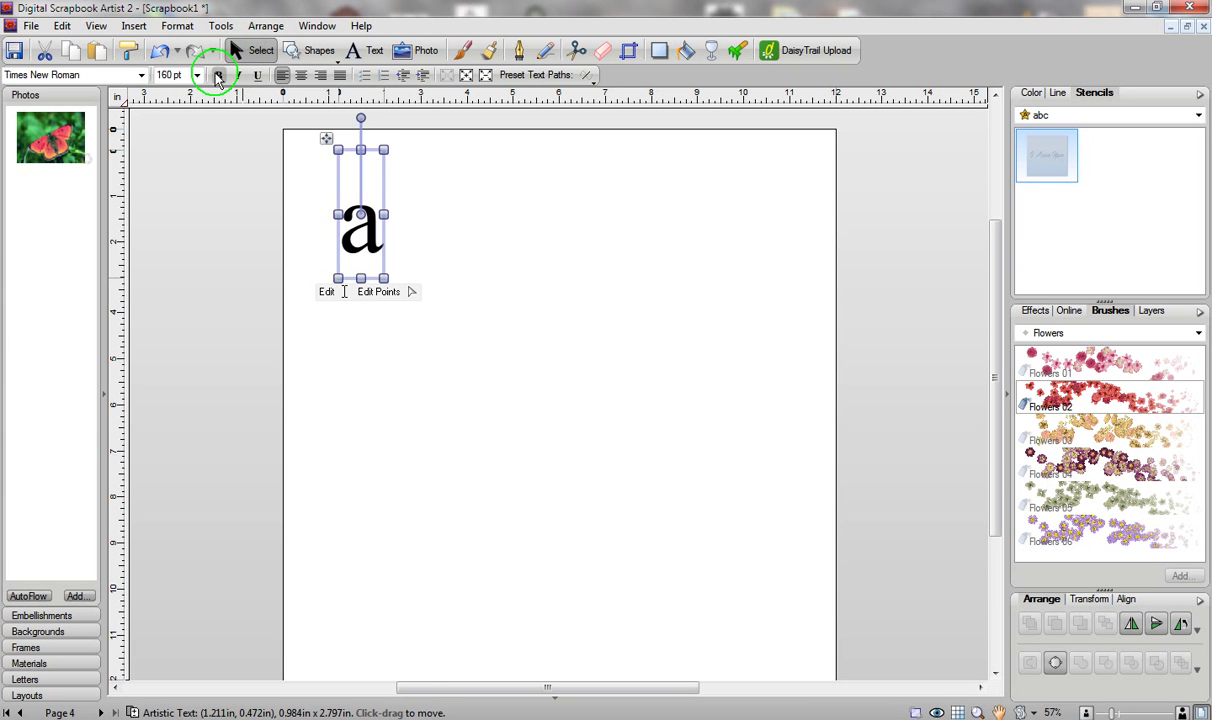
pyautogui.click(141, 75)
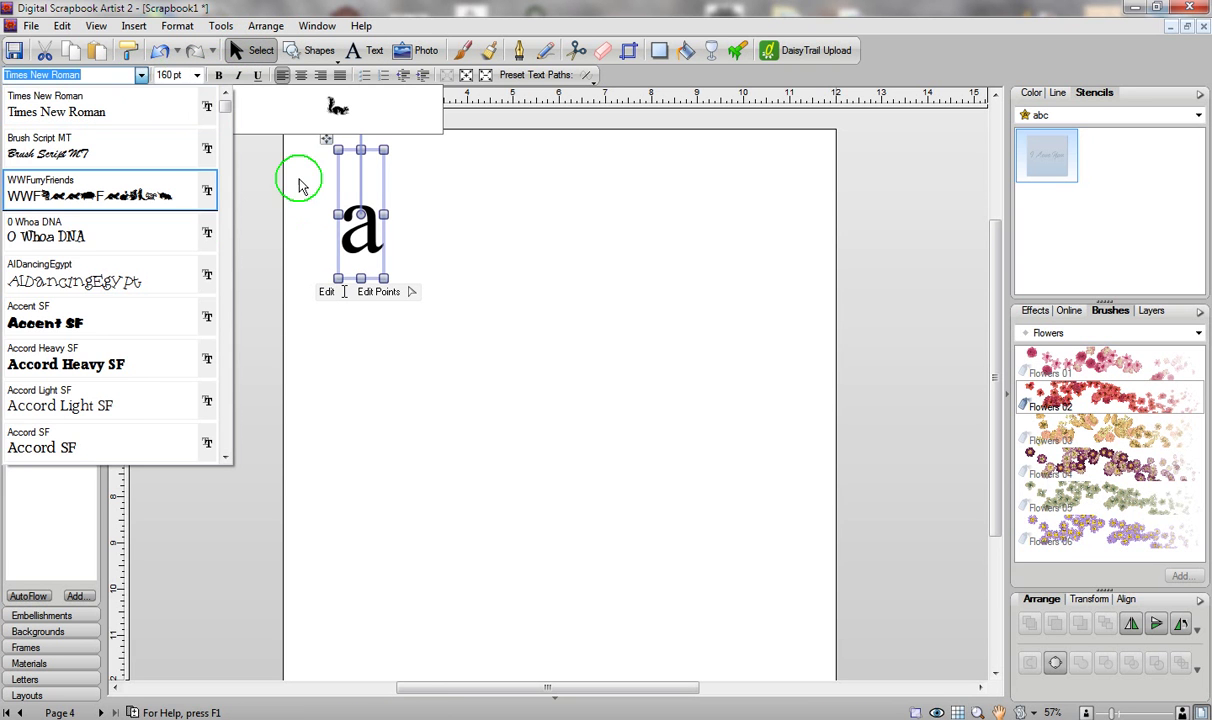
pyautogui.click(108, 195)
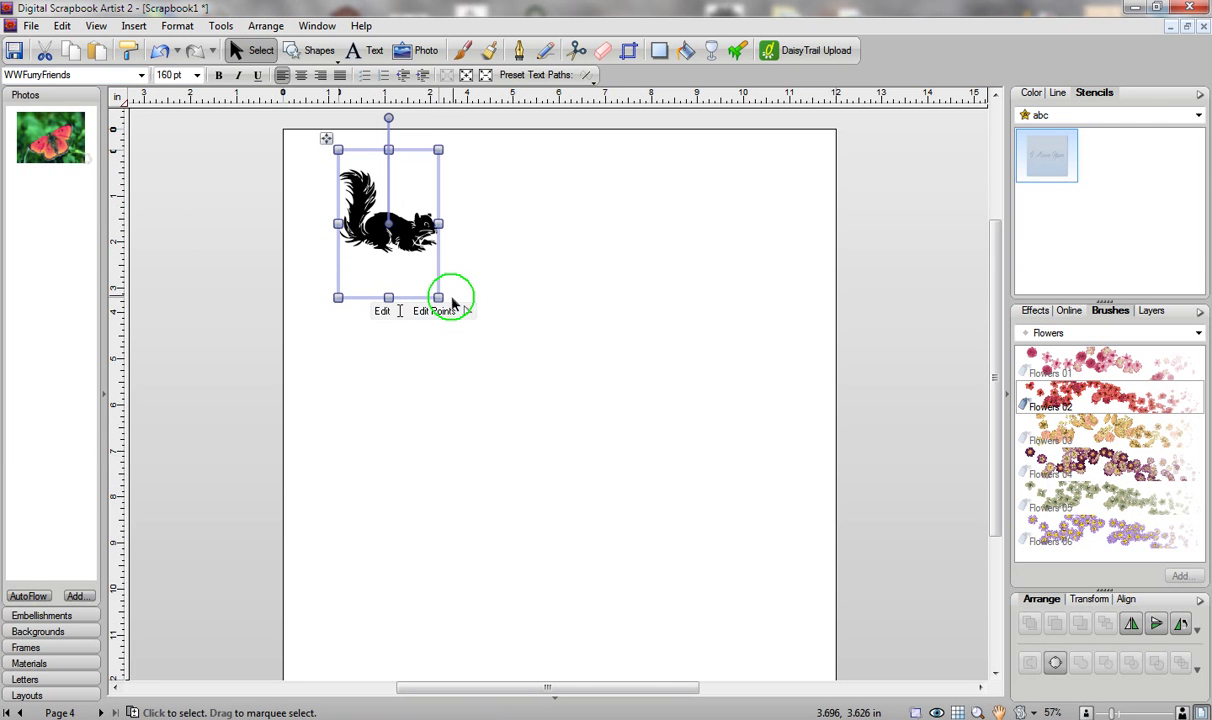
pyautogui.moveTo(437, 299); pyautogui.dragTo(609, 453)
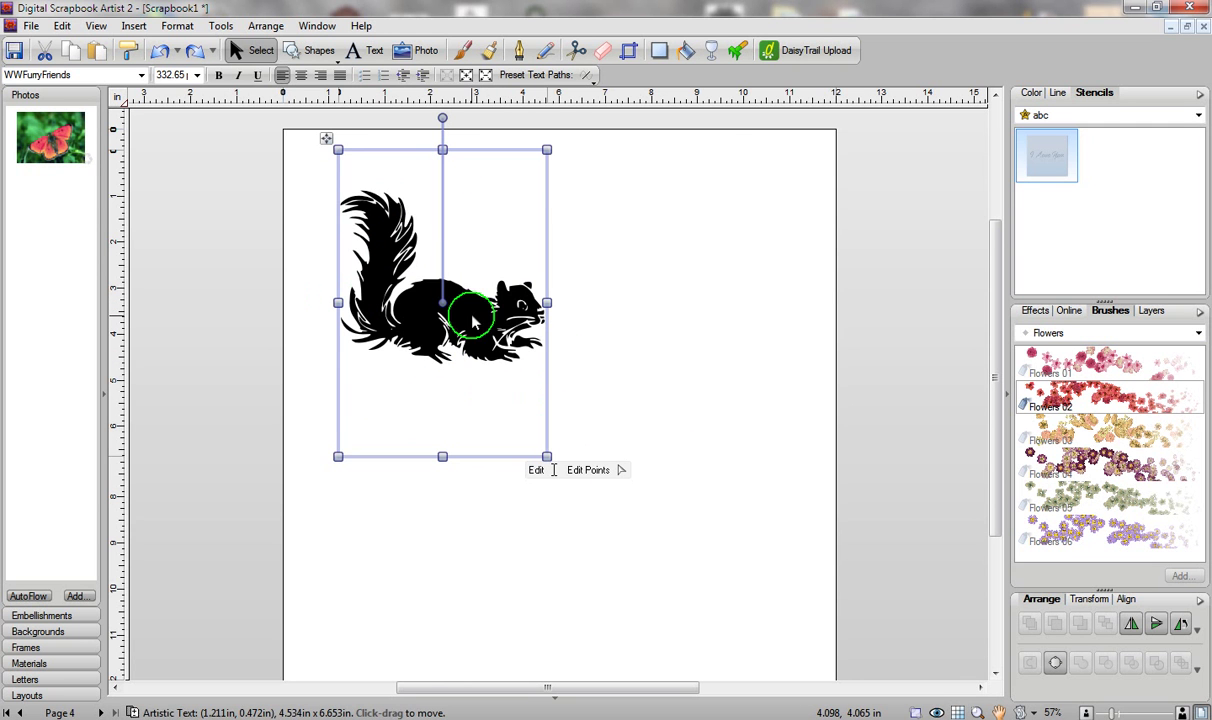
pyautogui.moveTo(475, 318); pyautogui.dragTo(1163, 235)
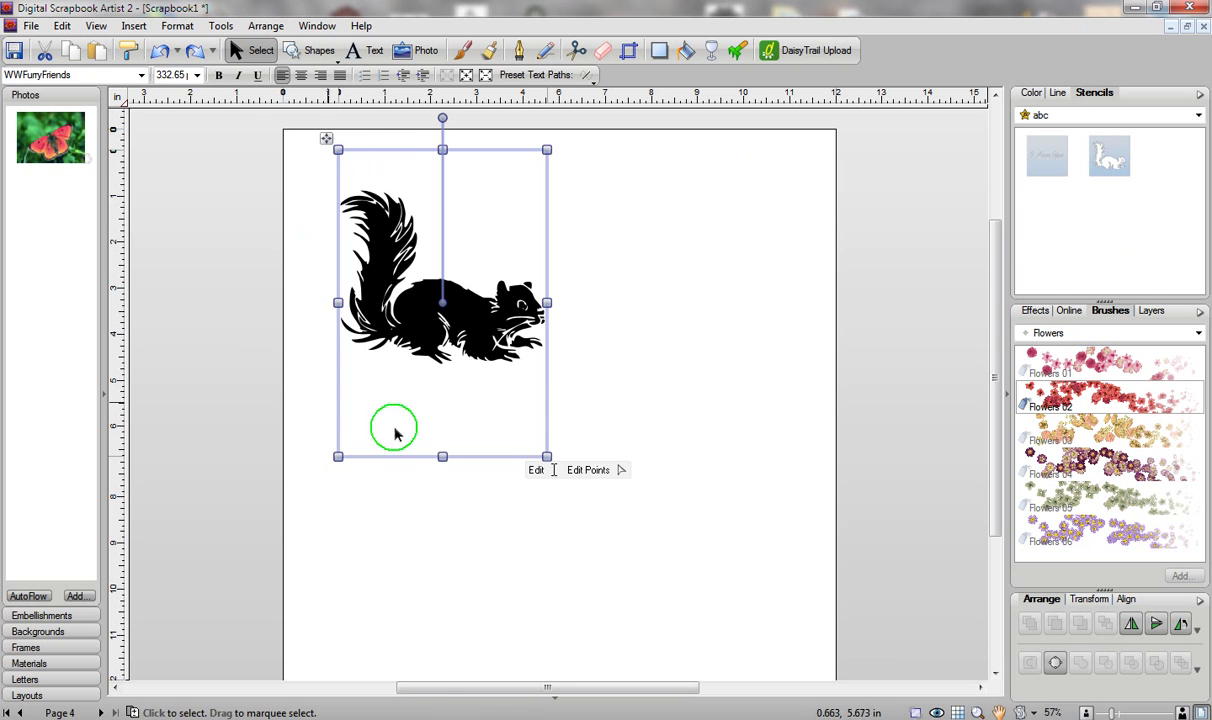
pyautogui.press('Delete')
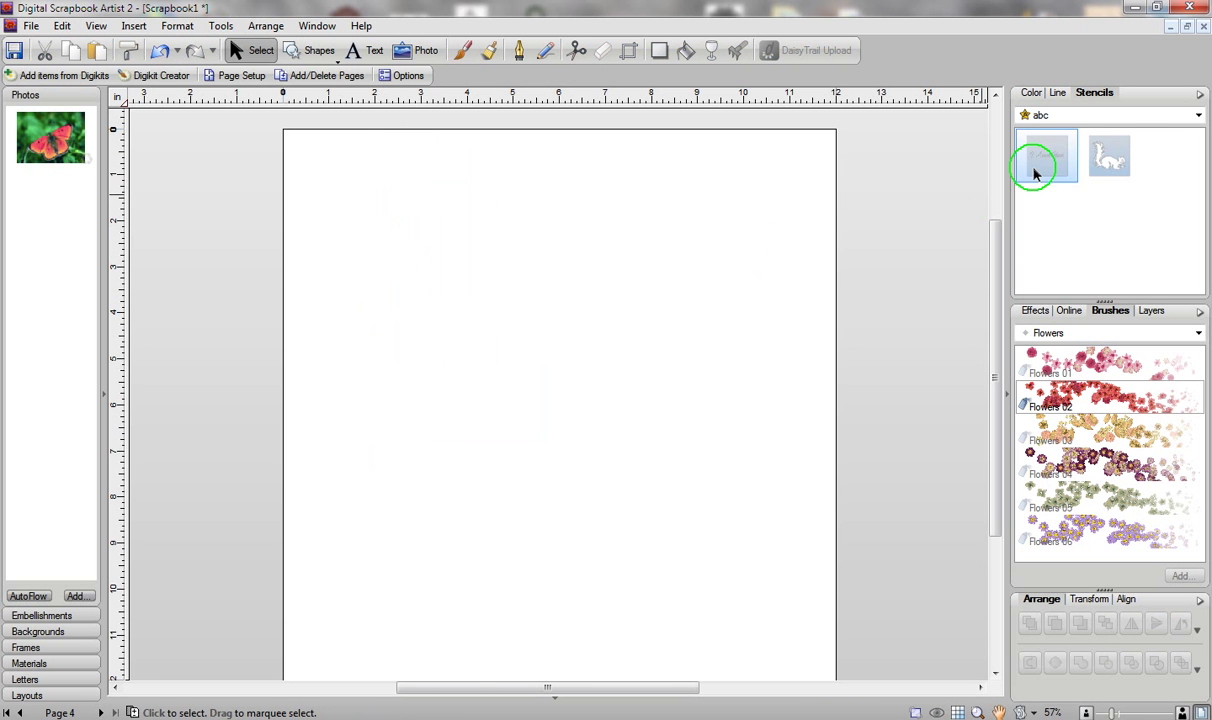
# Place the squirrel stencil and size a leaf embellishment under it to fill the squirrel.
pyautogui.click(526, 273)
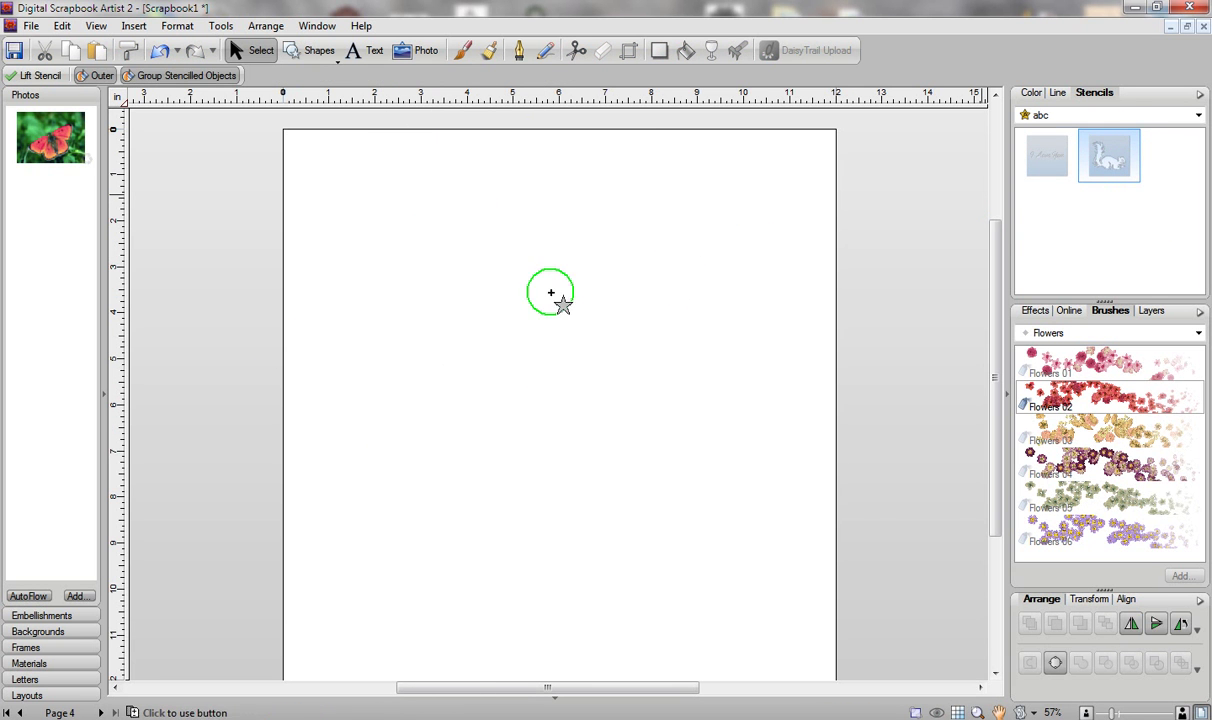
pyautogui.moveTo(558, 236); pyautogui.dragTo(541, 290)
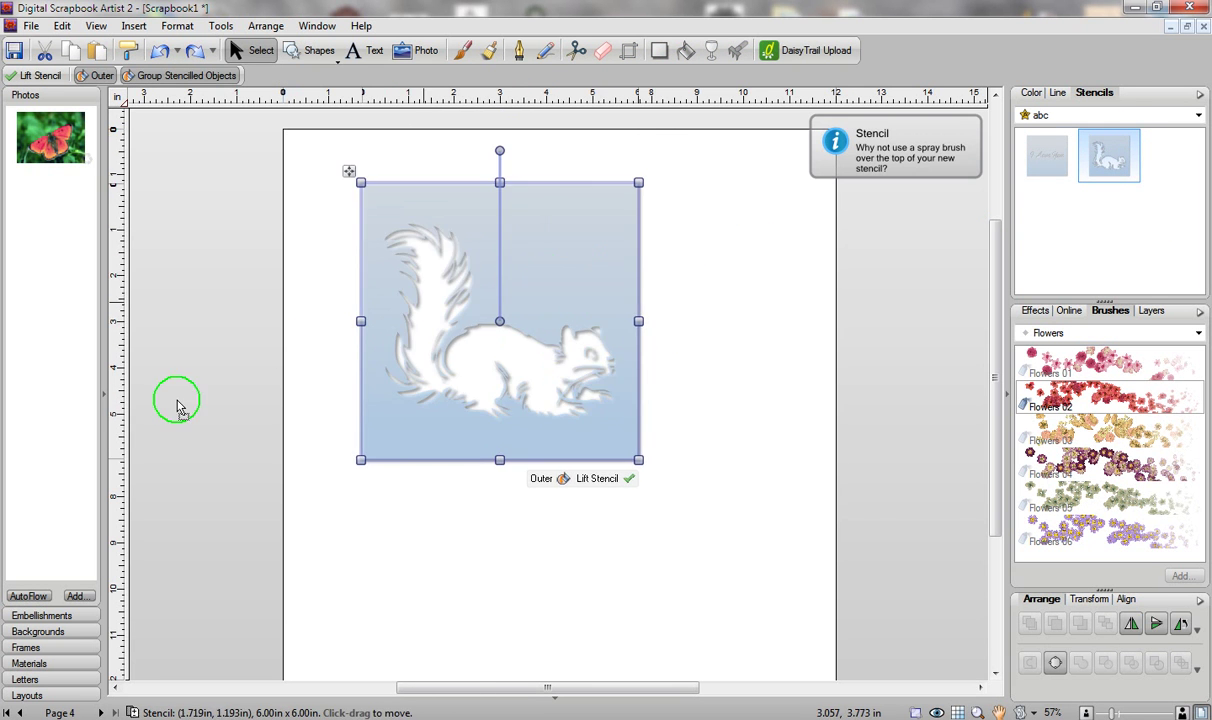
pyautogui.click(45, 615)
pyautogui.moveTo(44, 342); pyautogui.dragTo(378, 447)
pyautogui.moveTo(524, 312); pyautogui.dragTo(642, 360)
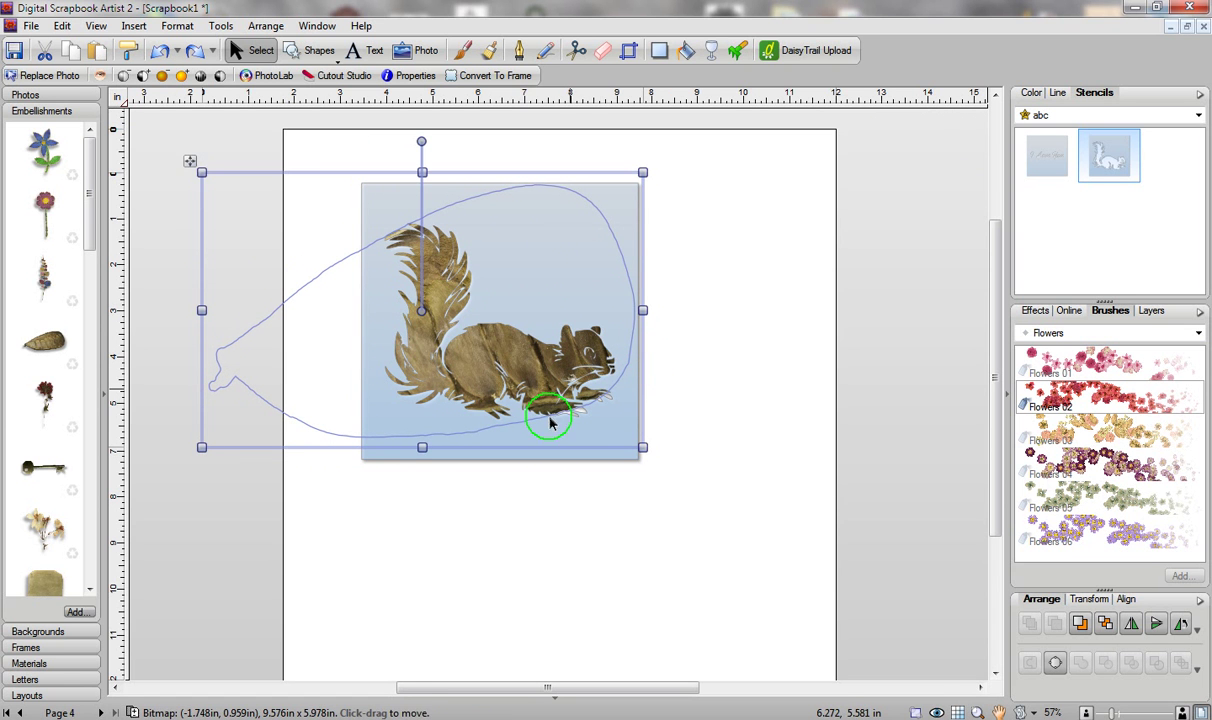
pyautogui.moveTo(421, 450); pyautogui.dragTo(424, 466)
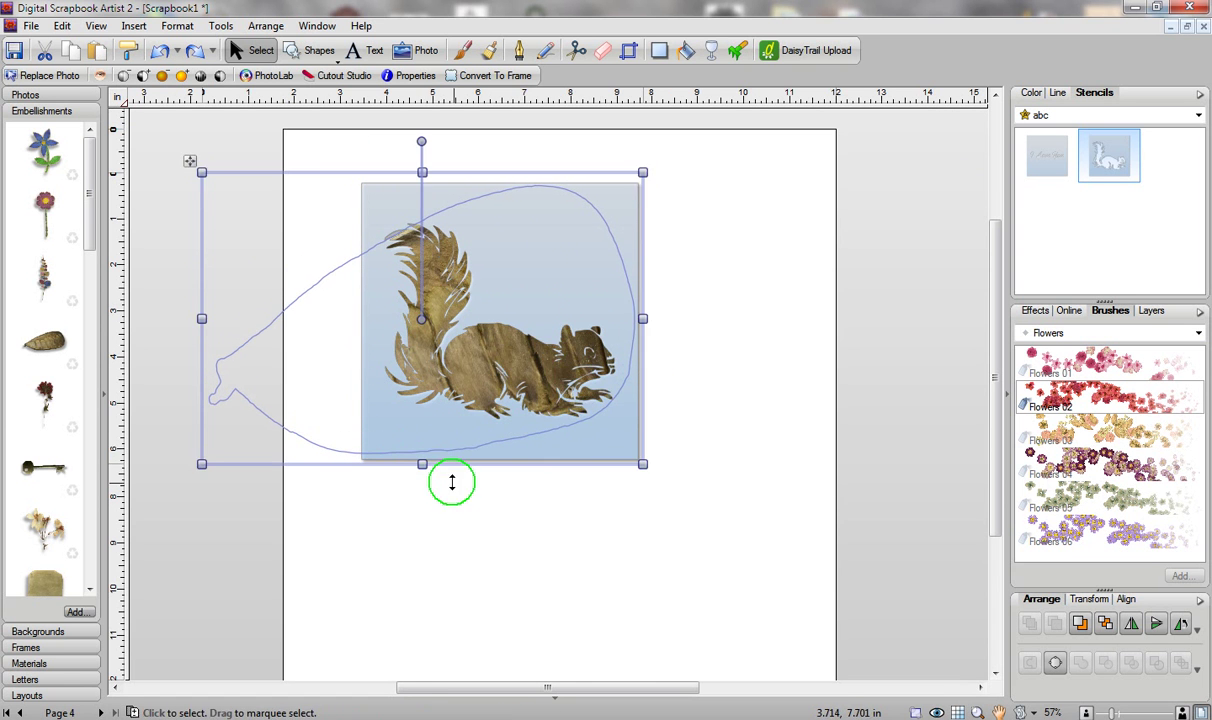
# Move the stencil aside and delete the leaf-textured squirrel cutout.
pyautogui.click(548, 253)
pyautogui.moveTo(519, 240); pyautogui.dragTo(825, 254)
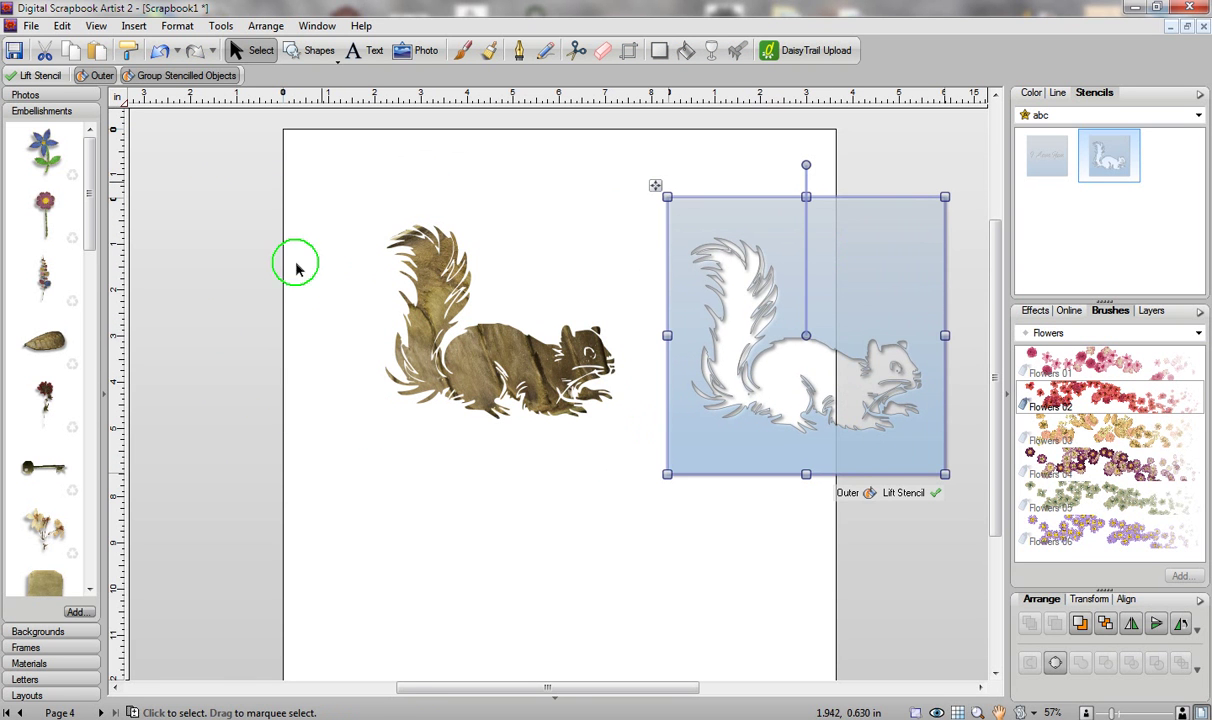
pyautogui.click(514, 385)
pyautogui.press('Delete')
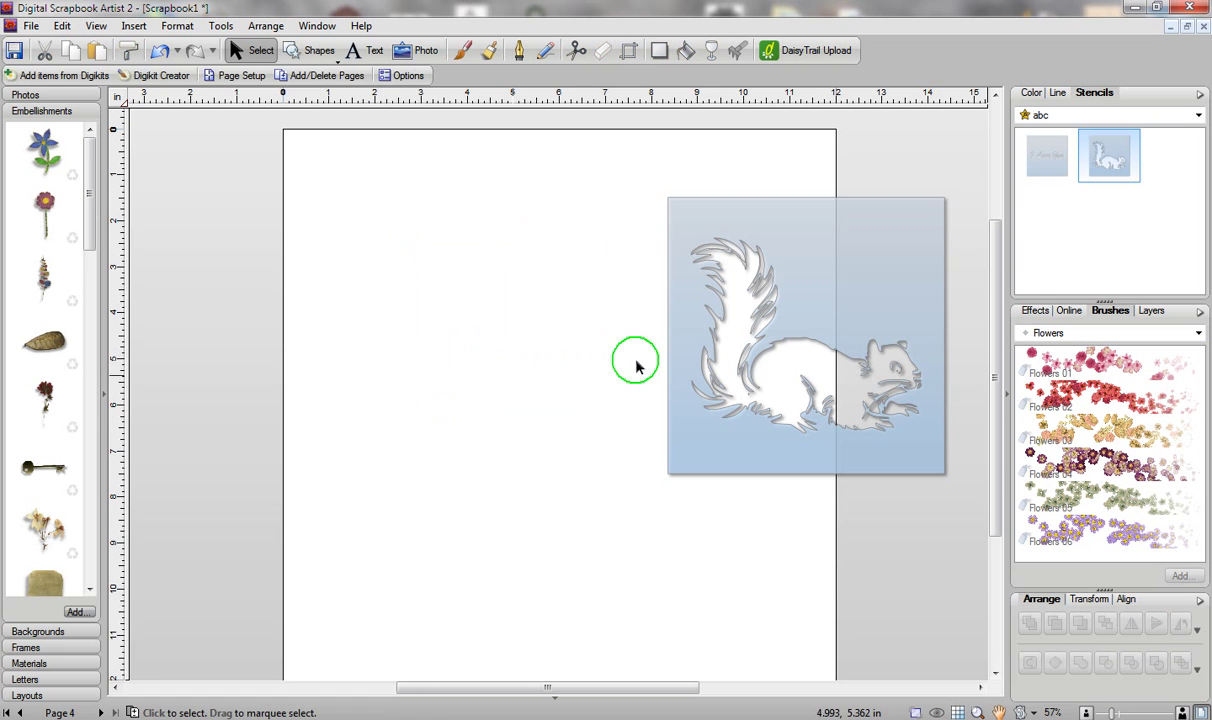
# Move the stencil back, put a leaf under it, and give the leaf a wood texture.
pyautogui.moveTo(826, 263); pyautogui.dragTo(557, 276)
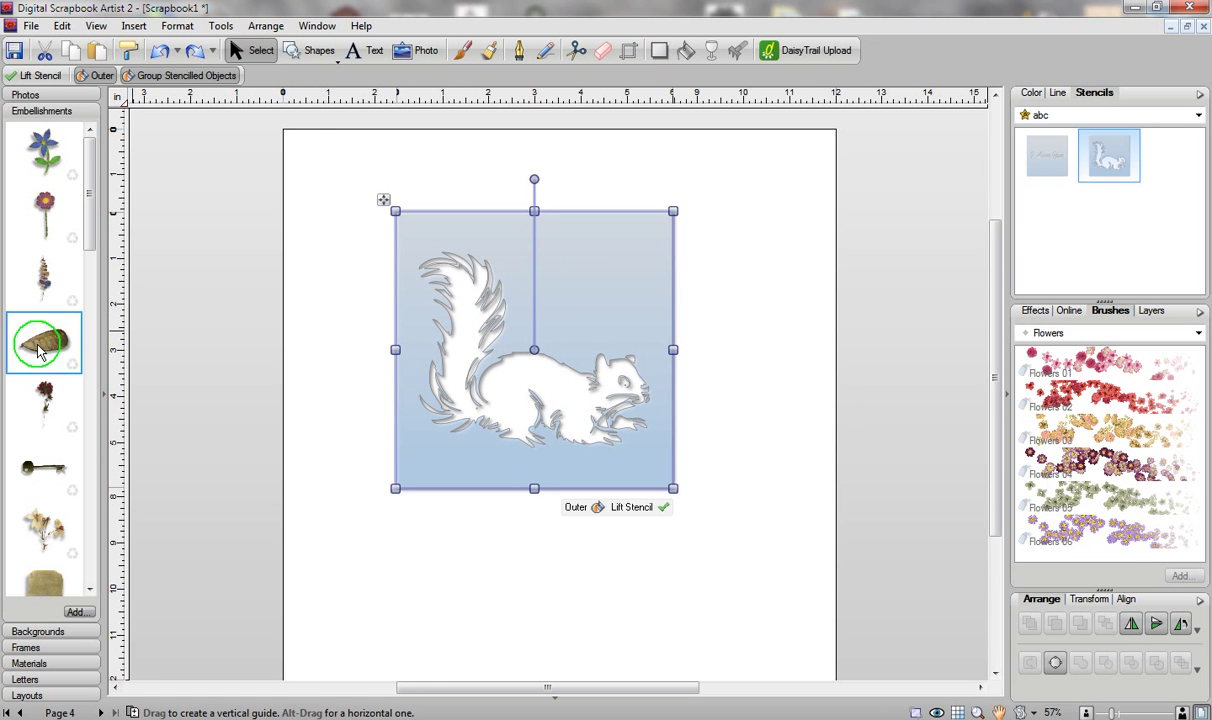
pyautogui.click(1030, 311)
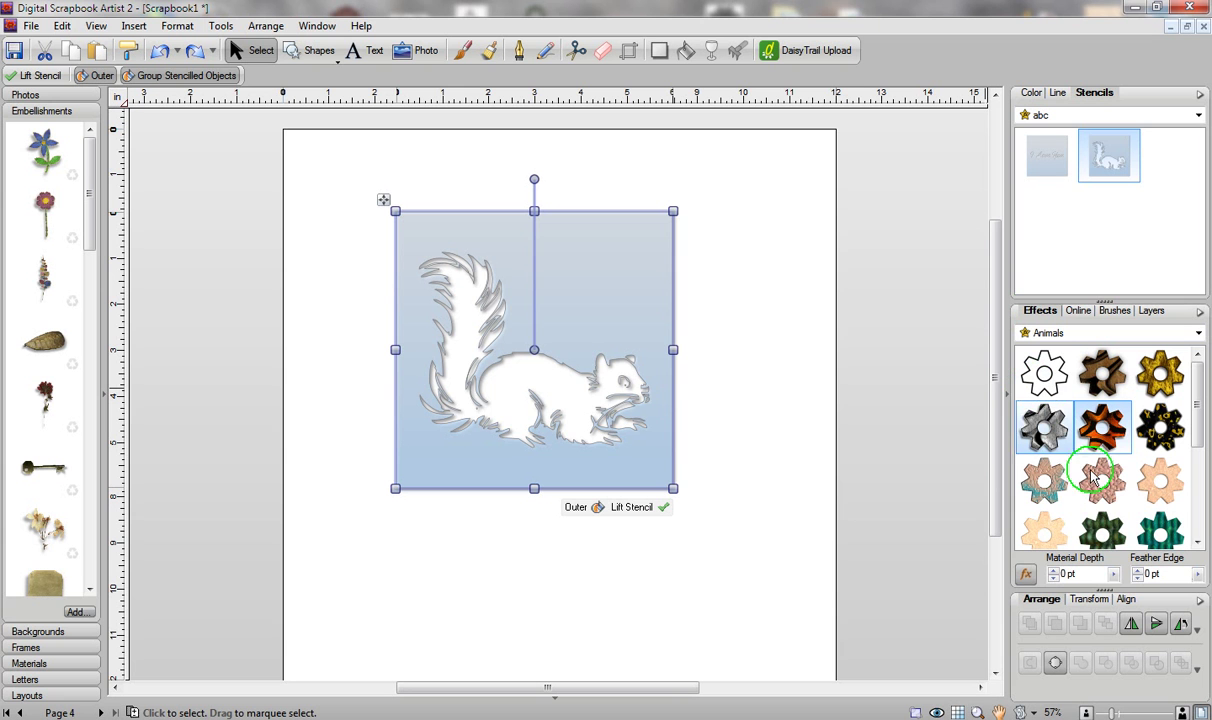
pyautogui.doubleClick(1090, 416)
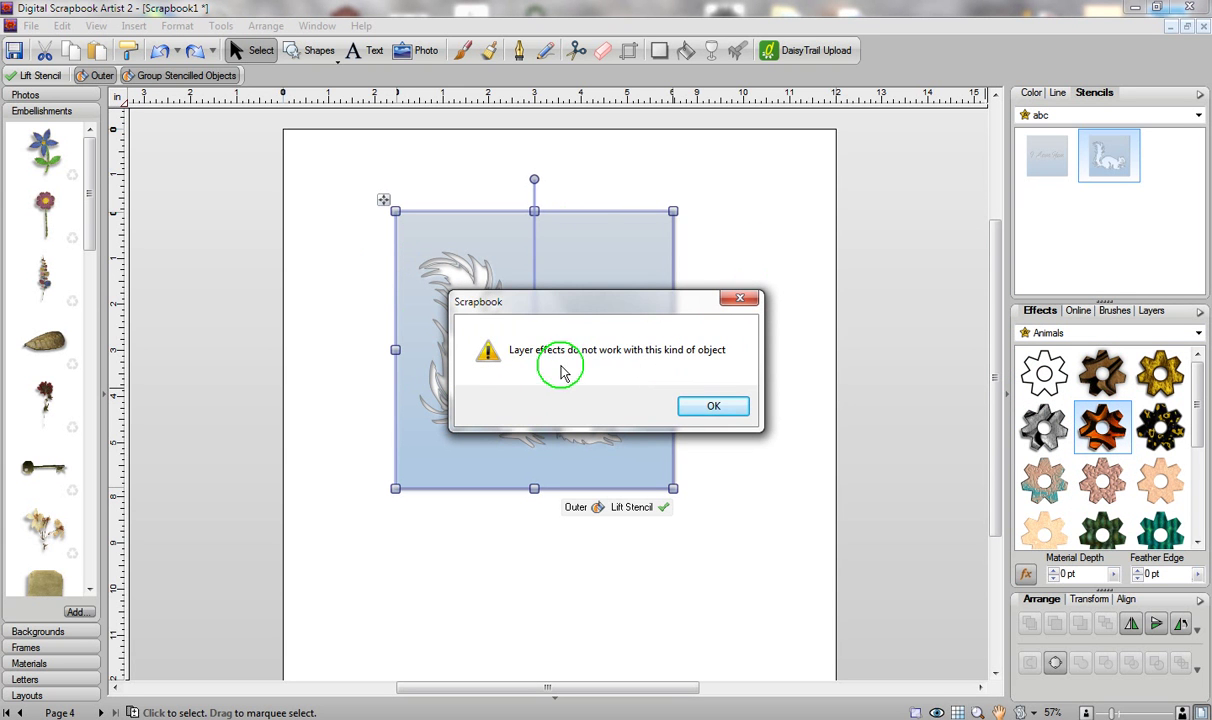
pyautogui.click(713, 407)
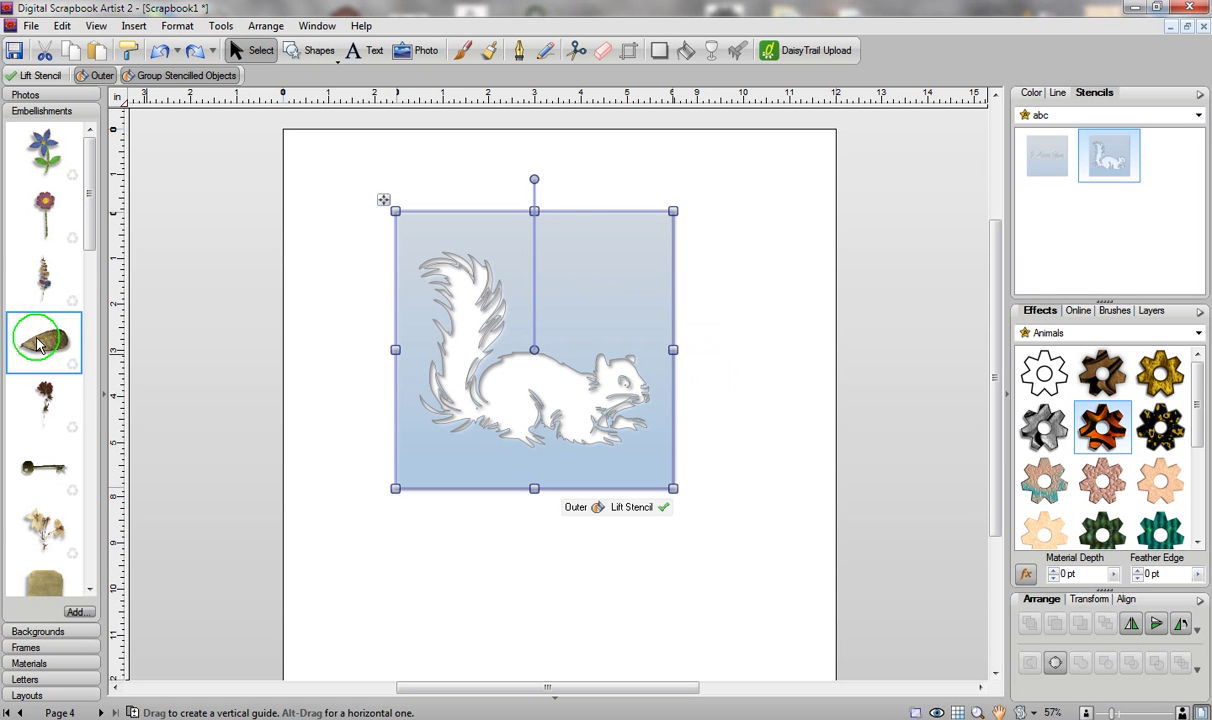
pyautogui.moveTo(38, 345); pyautogui.dragTo(351, 271)
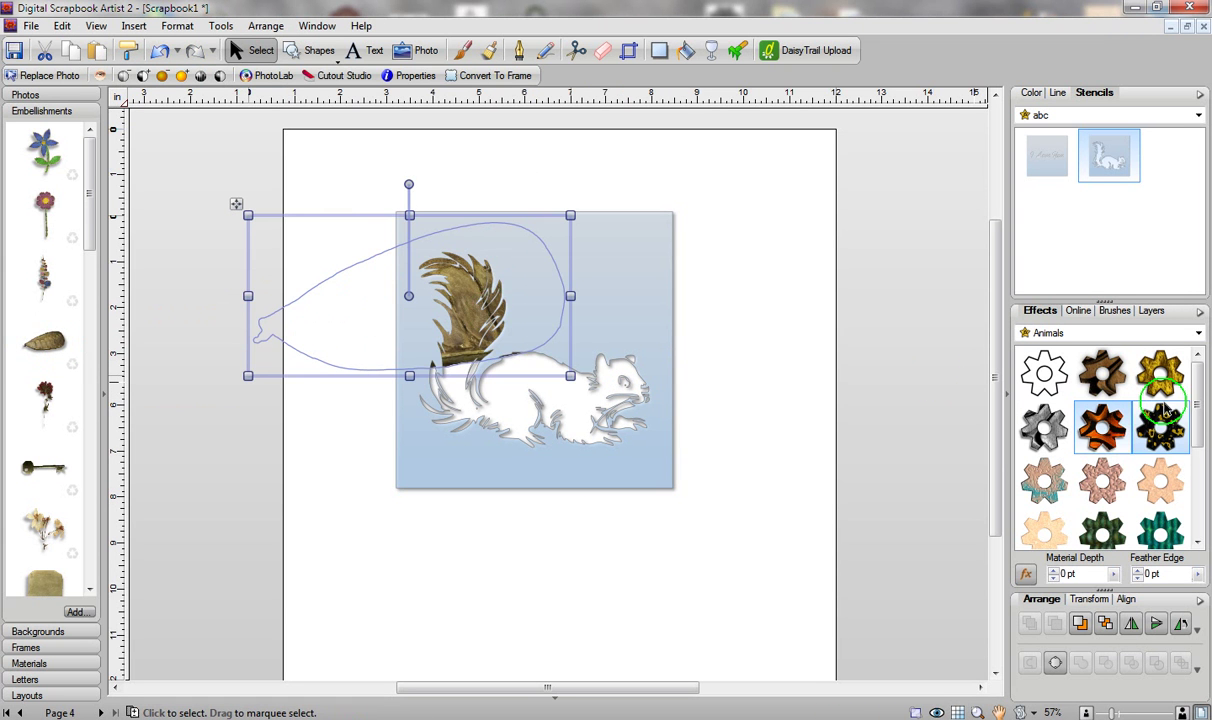
pyautogui.doubleClick(1102, 372)
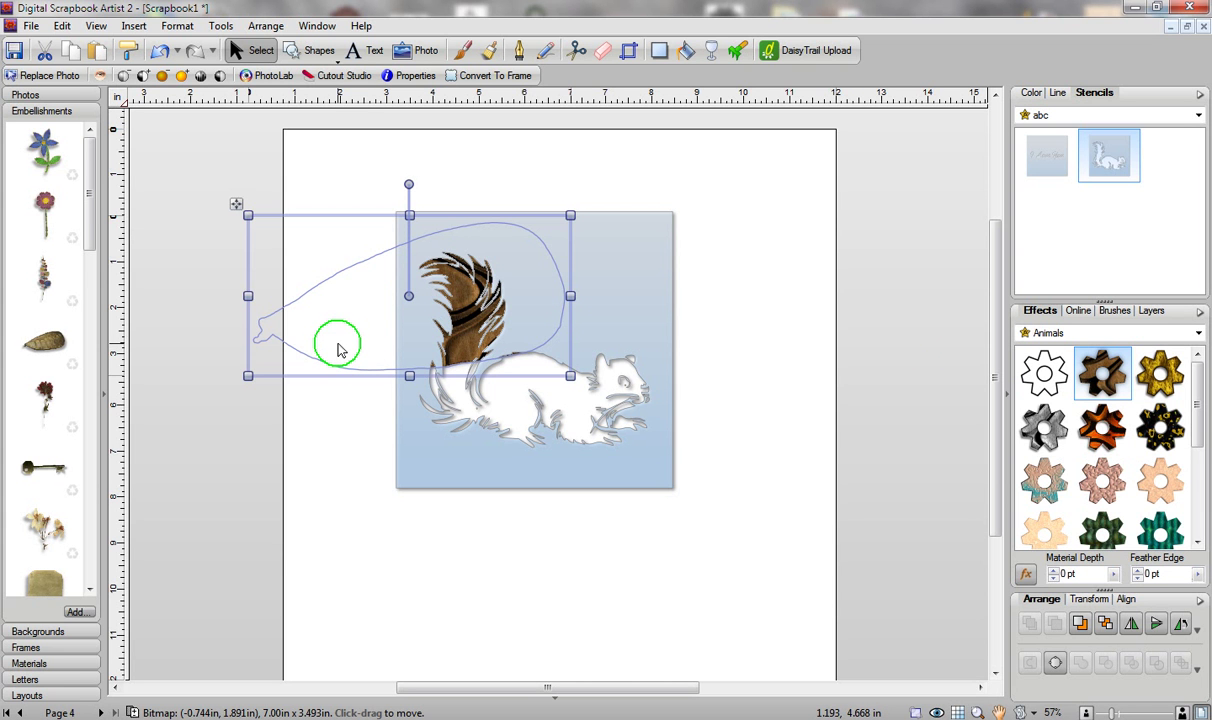
# Reposition the wood leaf under the stencil and apply the orange tiger-stripe effect.
pyautogui.moveTo(337, 346); pyautogui.dragTo(265, 436)
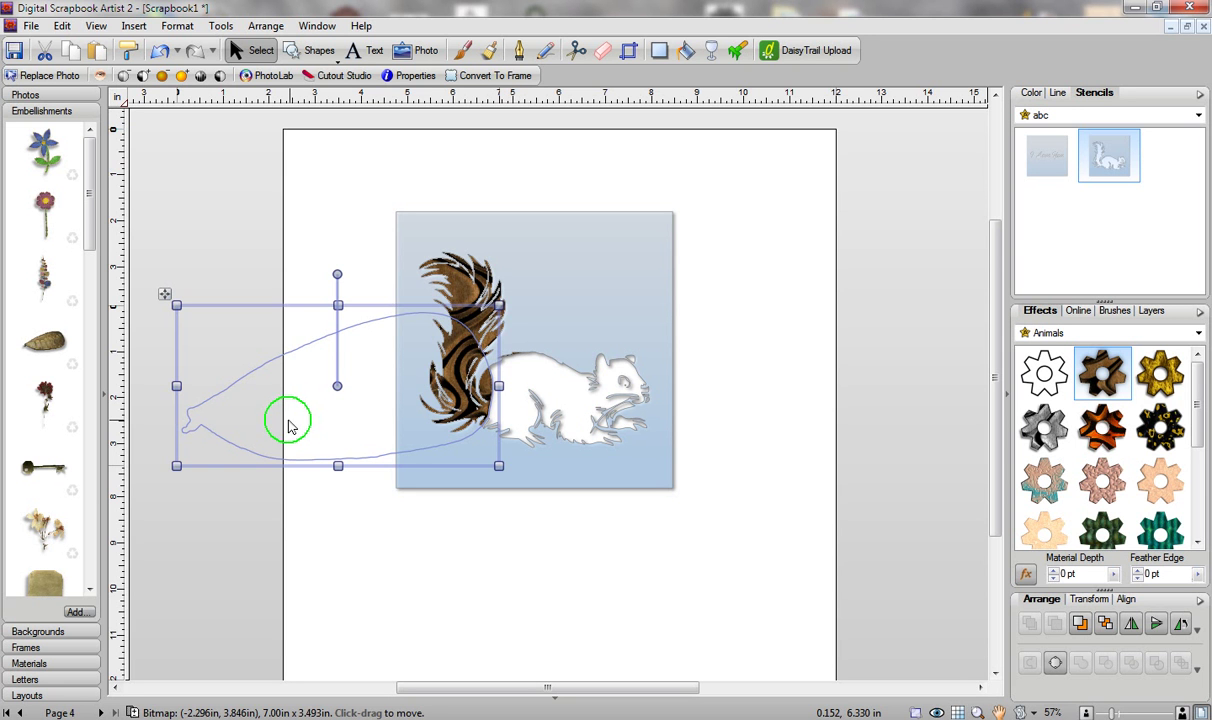
pyautogui.moveTo(288, 425); pyautogui.dragTo(476, 435)
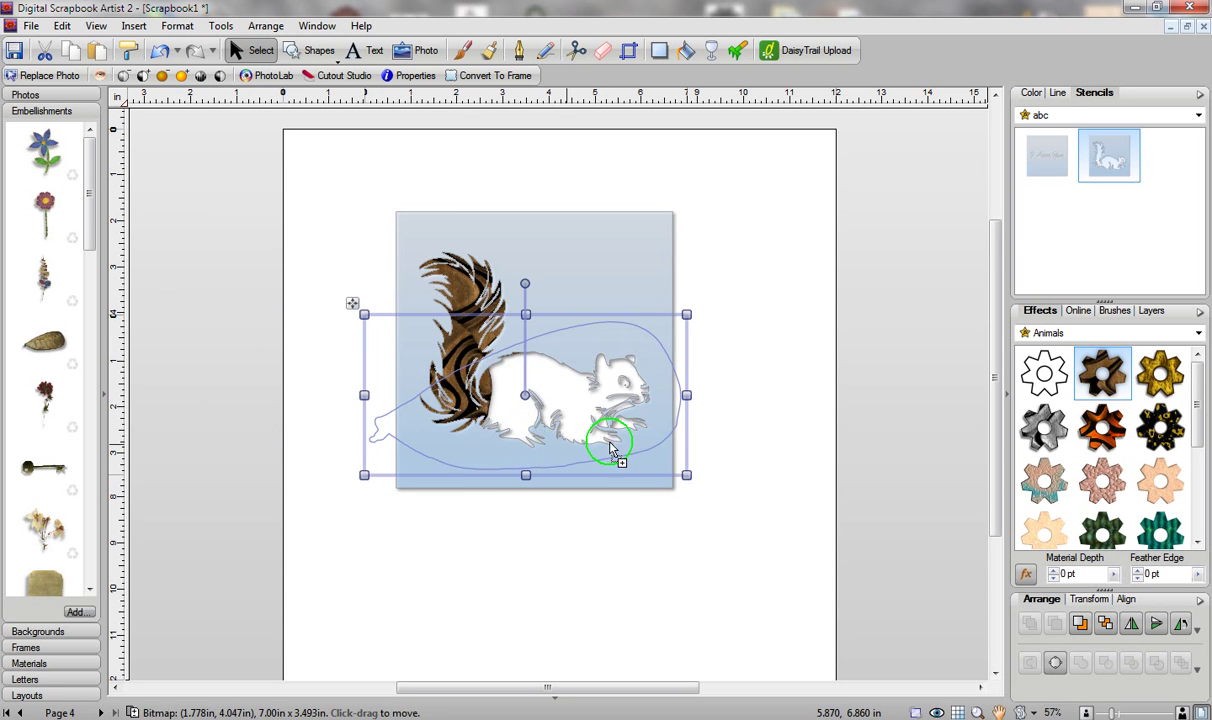
pyautogui.moveTo(533, 306); pyautogui.dragTo(590, 340)
pyautogui.click(1102, 425)
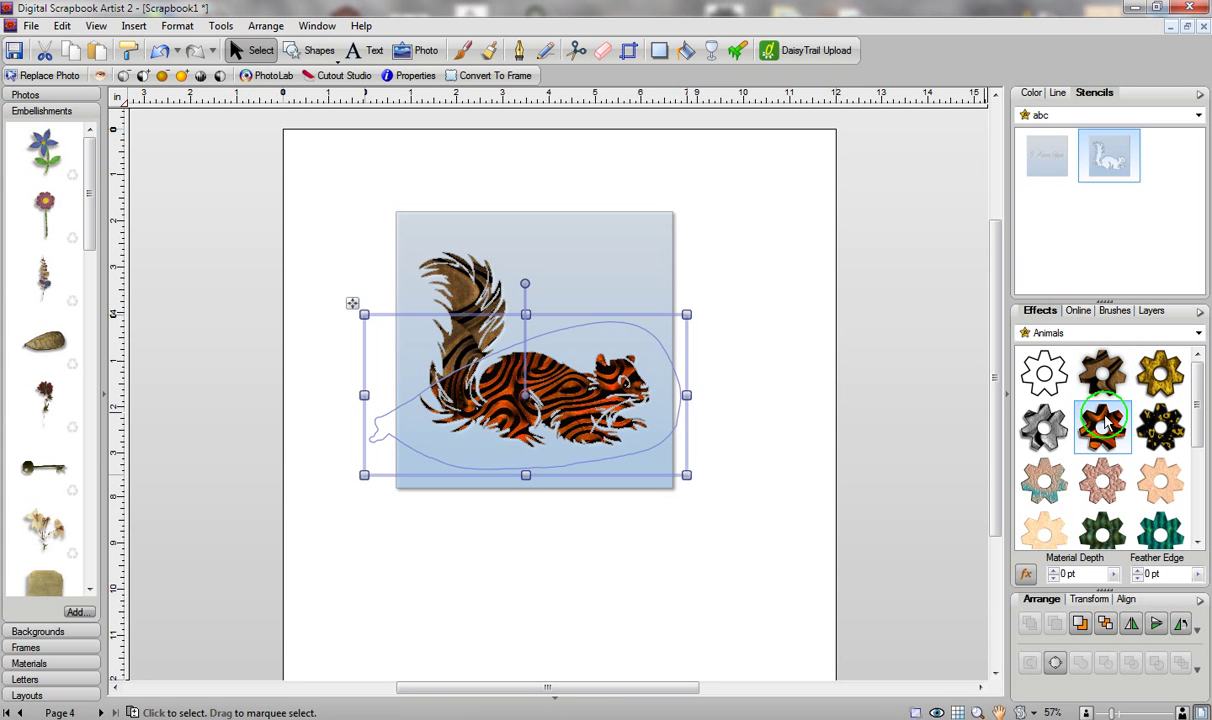
# Delete the striped squirrel and the squirrel stencil from page 4.
pyautogui.click(731, 218)
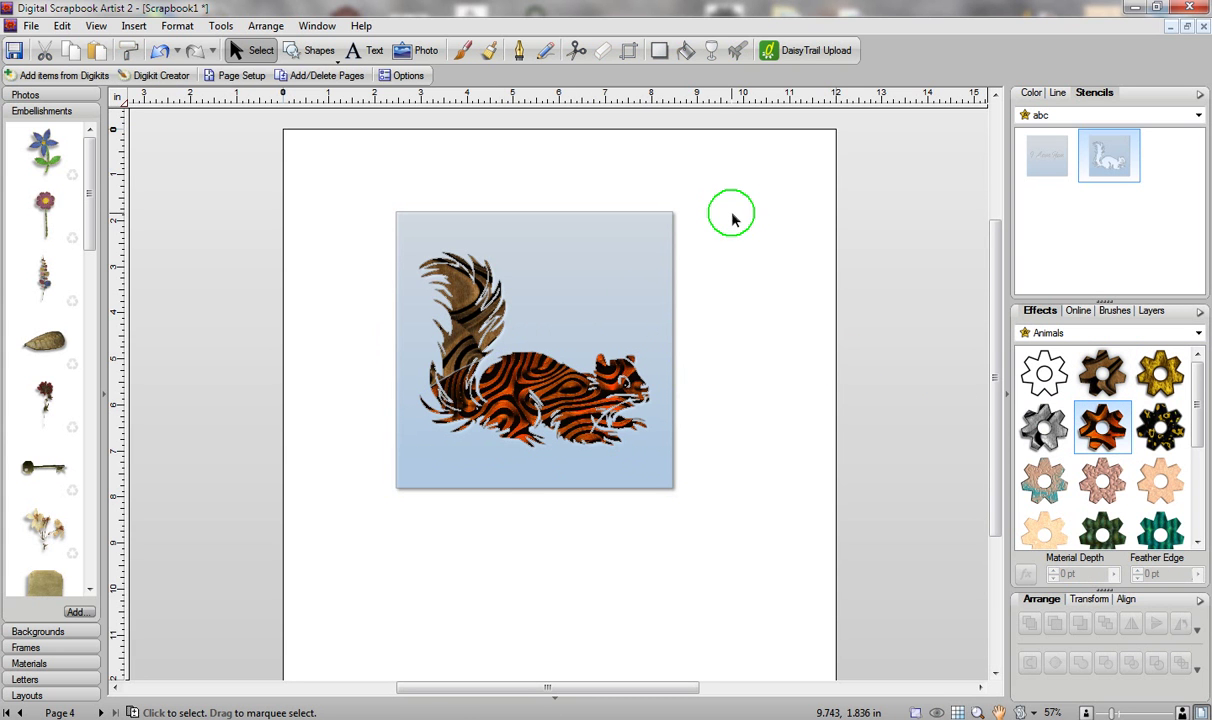
pyautogui.moveTo(601, 263); pyautogui.dragTo(873, 268)
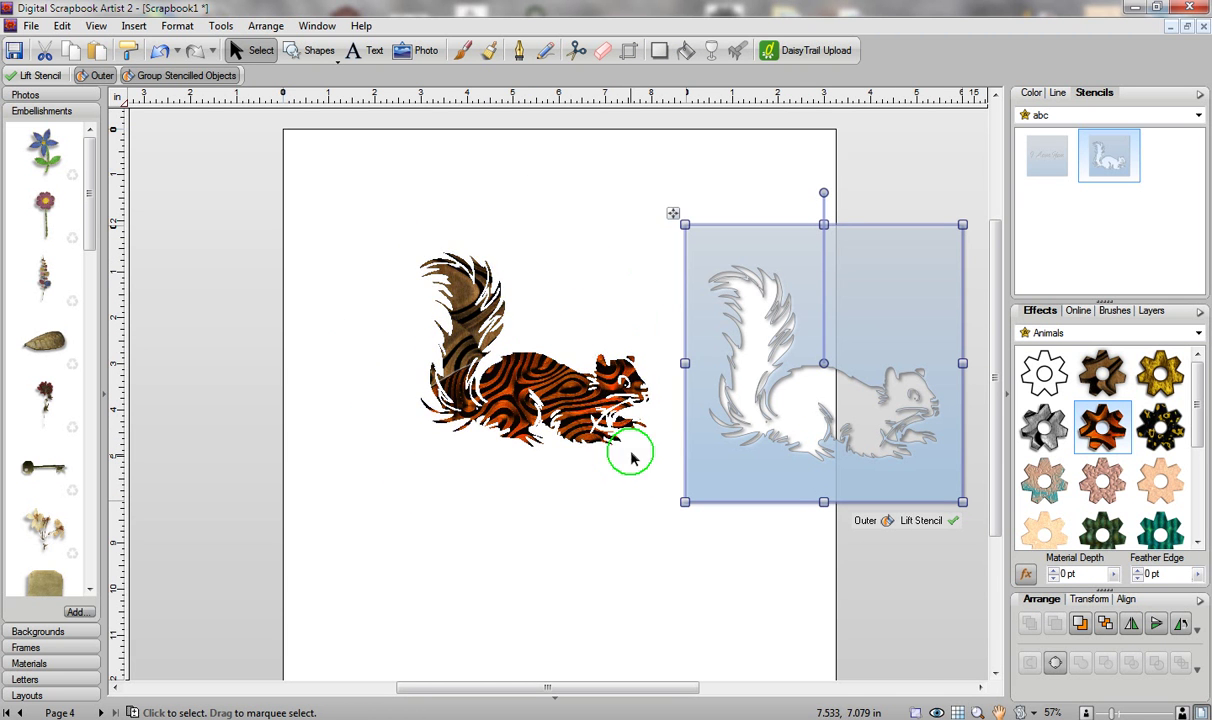
pyautogui.click(541, 405)
pyautogui.press('Delete')
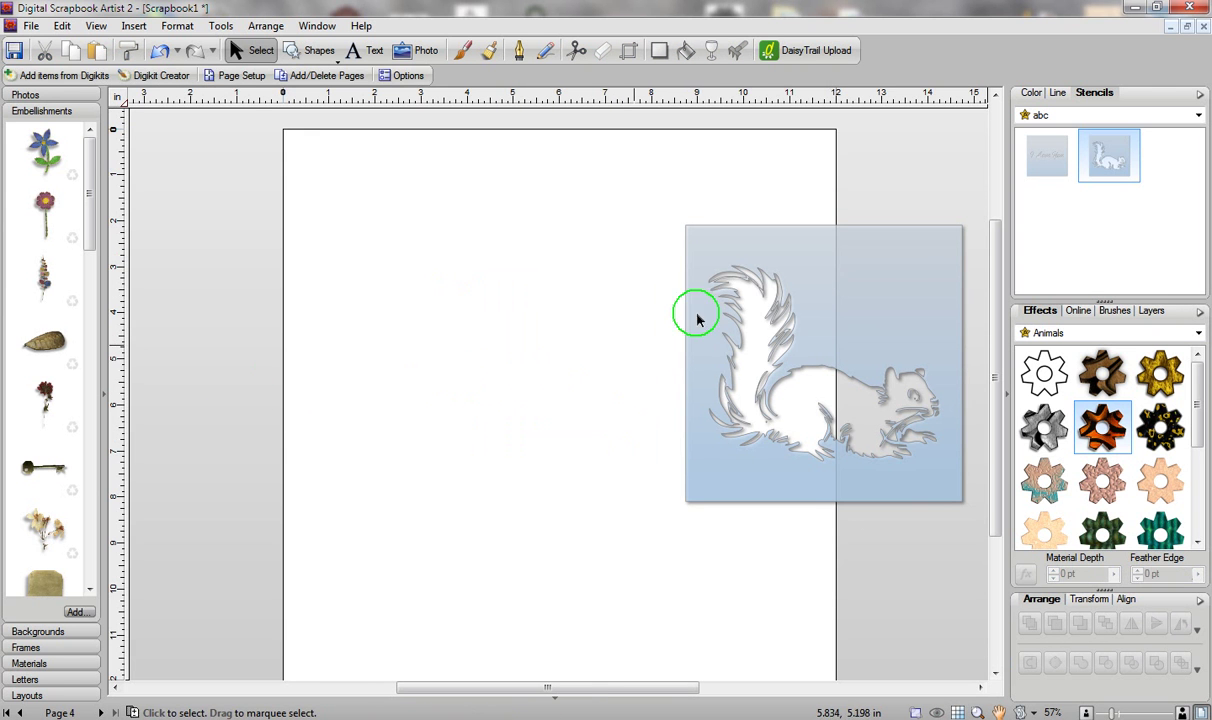
pyautogui.moveTo(901, 287); pyautogui.dragTo(617, 271)
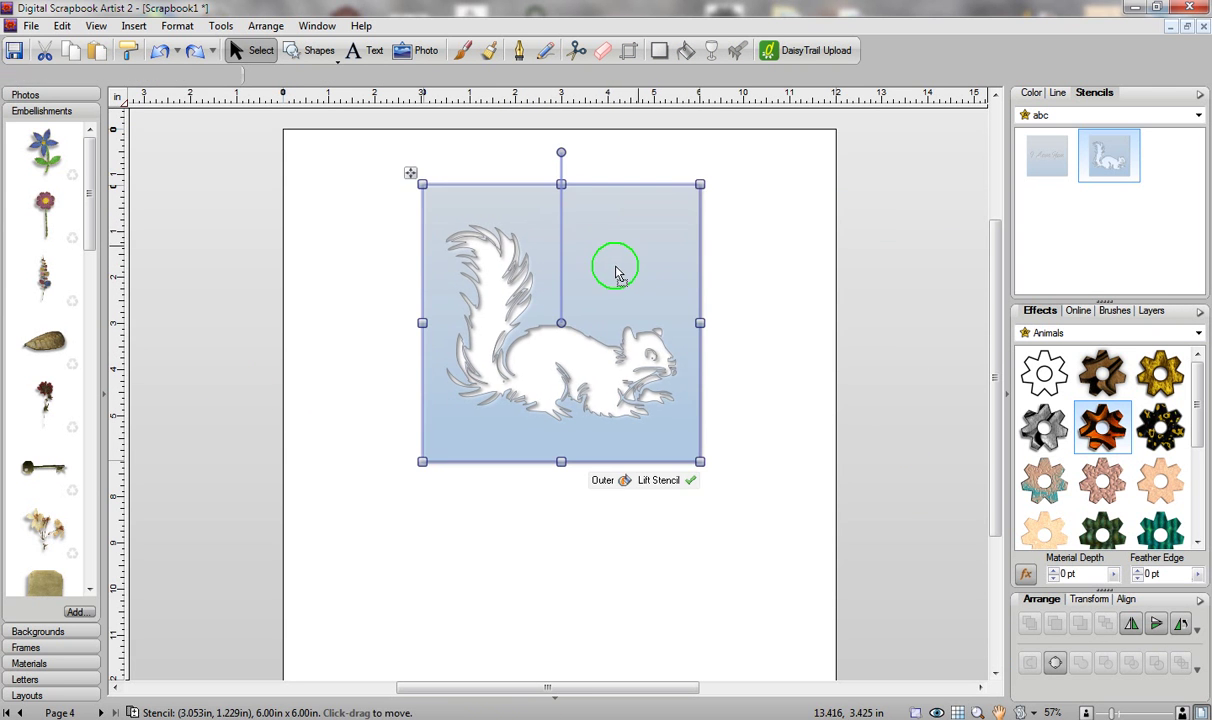
pyautogui.press('Delete')
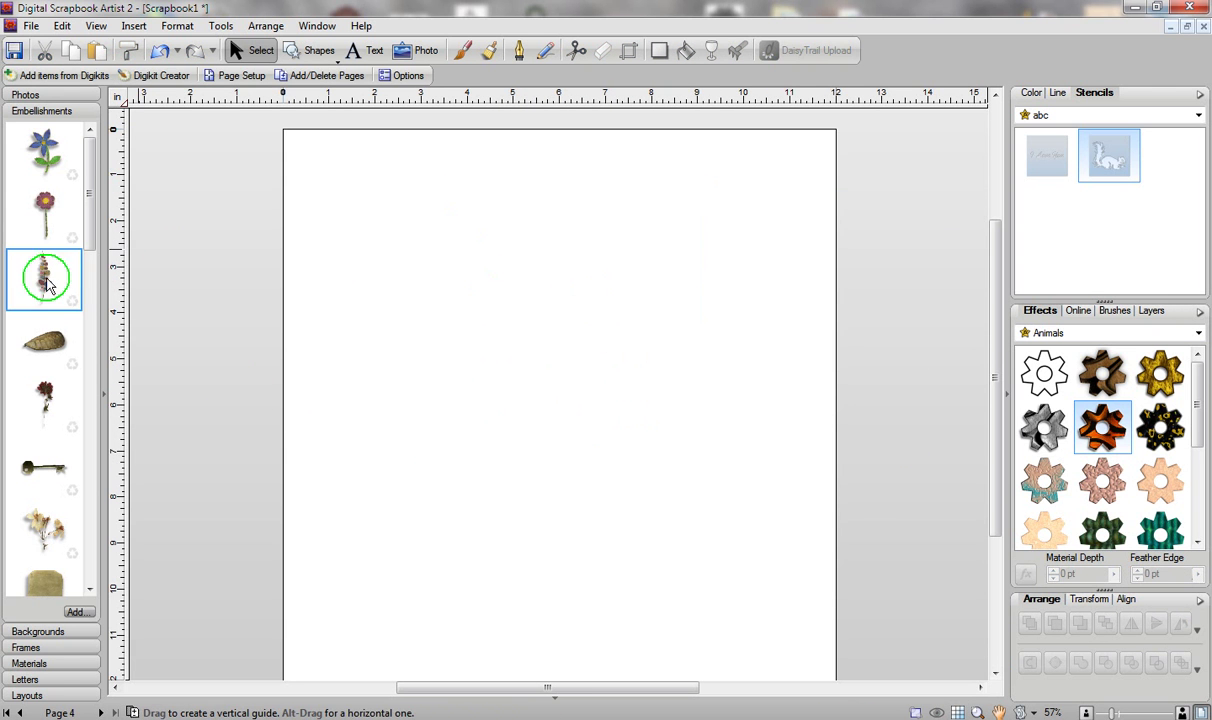
# Make a eucalyptus stem stencil, place it, and set a stem copy beneath it.
pyautogui.moveTo(80, 287); pyautogui.dragTo(1190, 216)
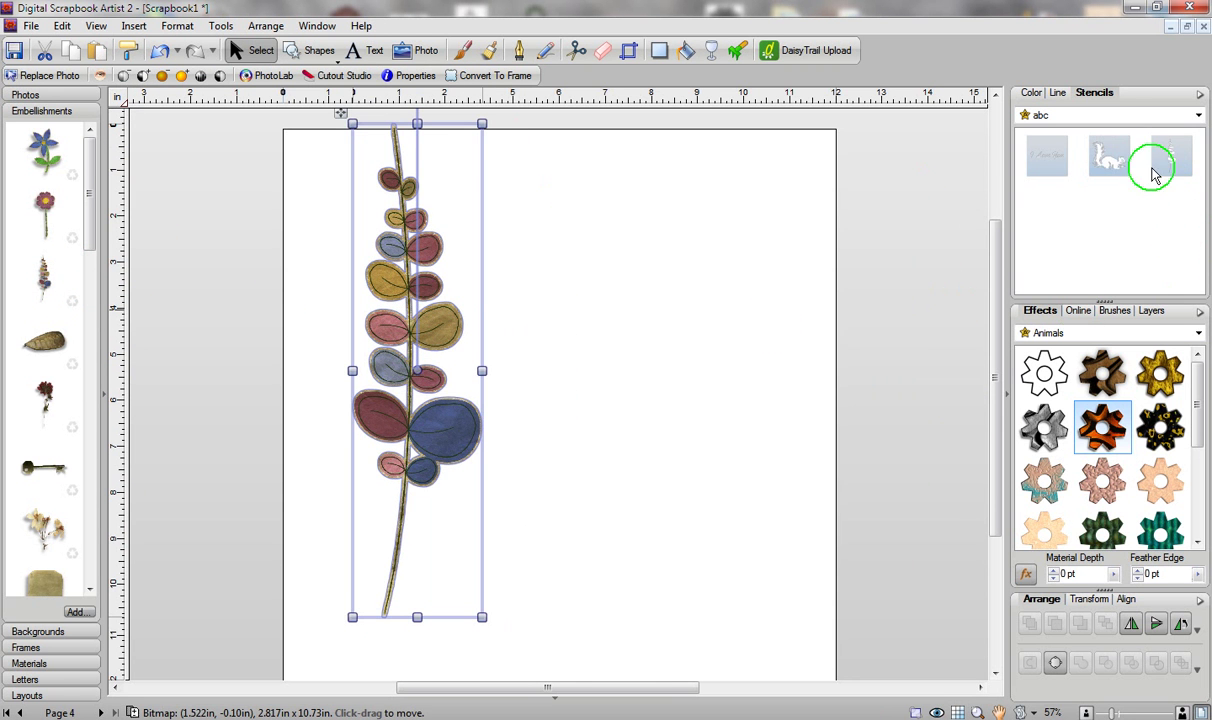
pyautogui.click(1168, 152)
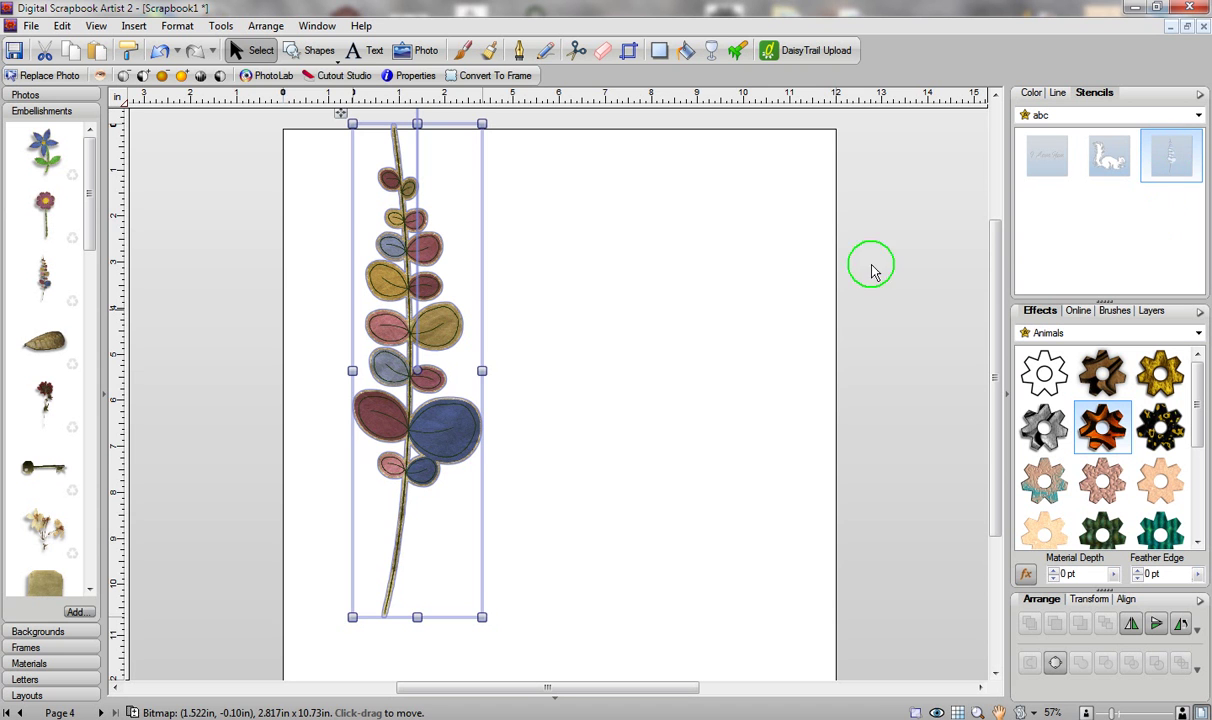
pyautogui.click(679, 263)
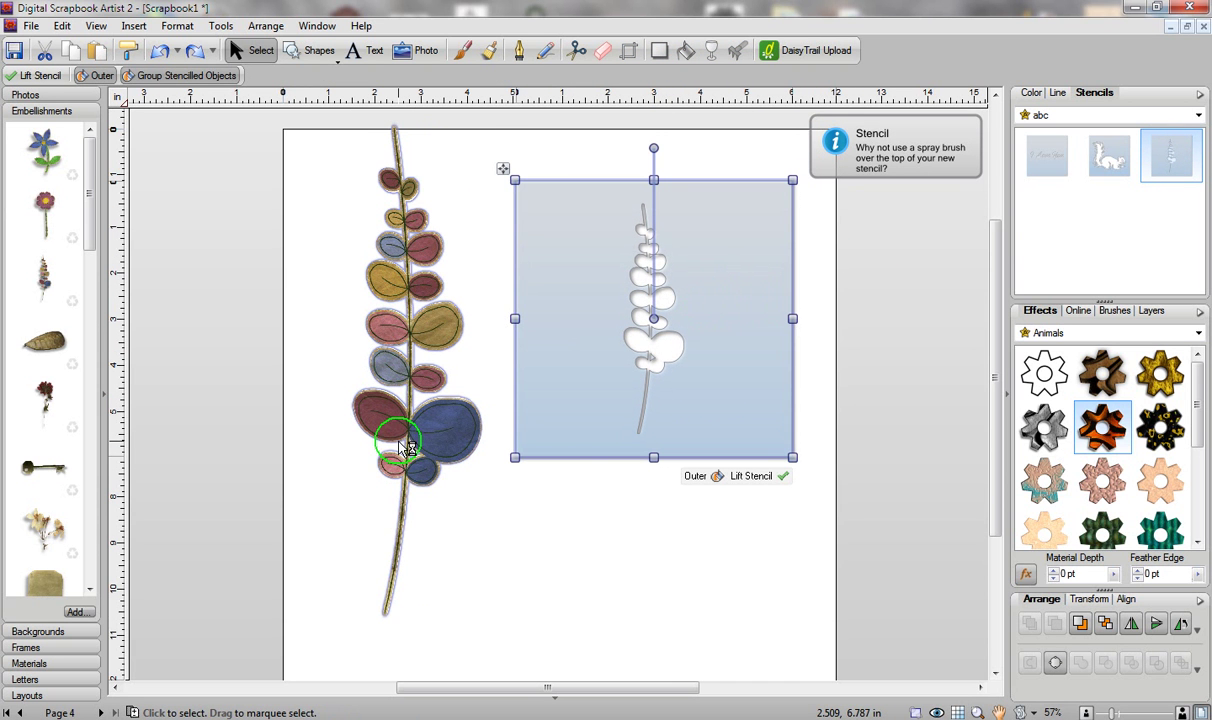
pyautogui.moveTo(380, 431); pyautogui.dragTo(585, 428)
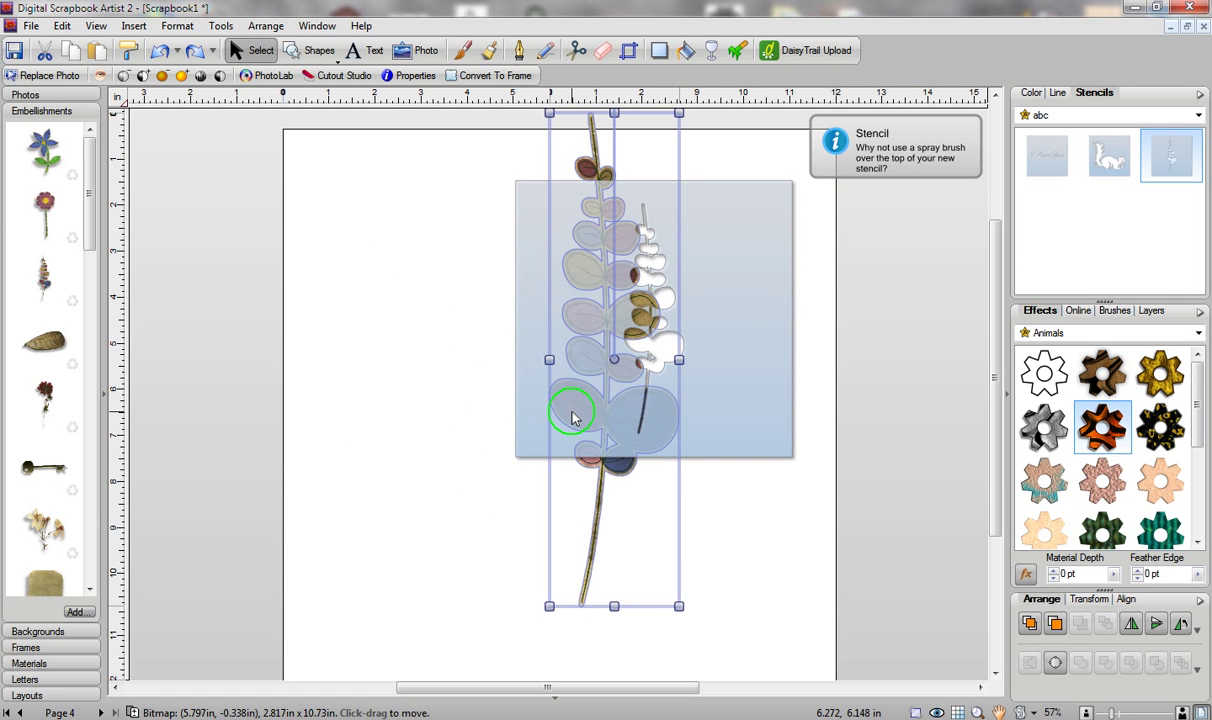
pyautogui.moveTo(573, 418); pyautogui.dragTo(601, 358)
pyautogui.moveTo(684, 390); pyautogui.dragTo(668, 363)
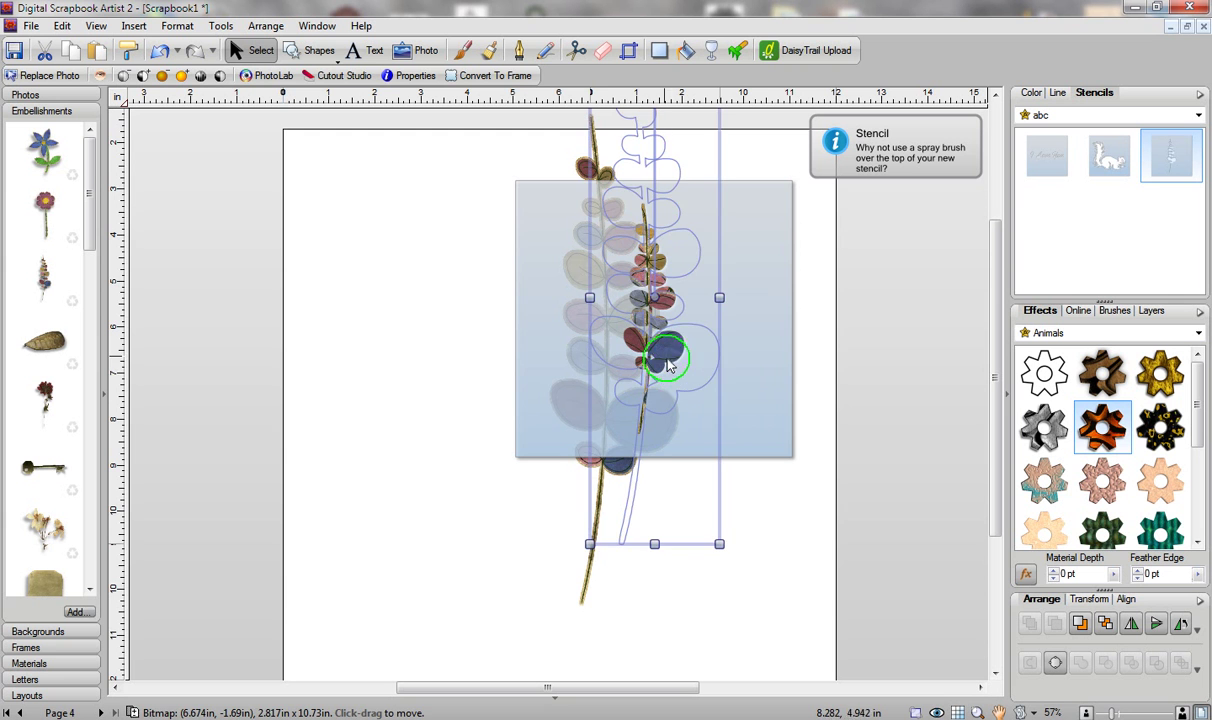
# Lift the stencil, separate the stems, and delete the small stencilled stem.
pyautogui.click(776, 275)
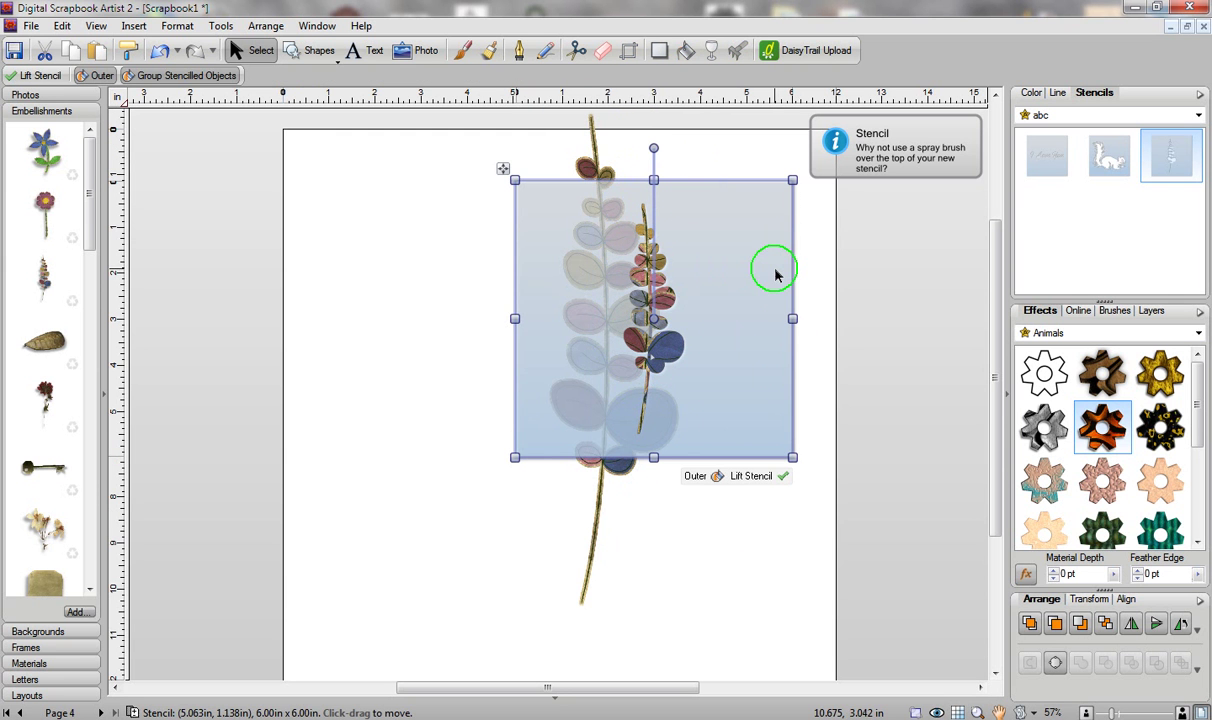
pyautogui.click(752, 477)
pyautogui.click(603, 337)
pyautogui.moveTo(603, 337); pyautogui.dragTo(511, 337)
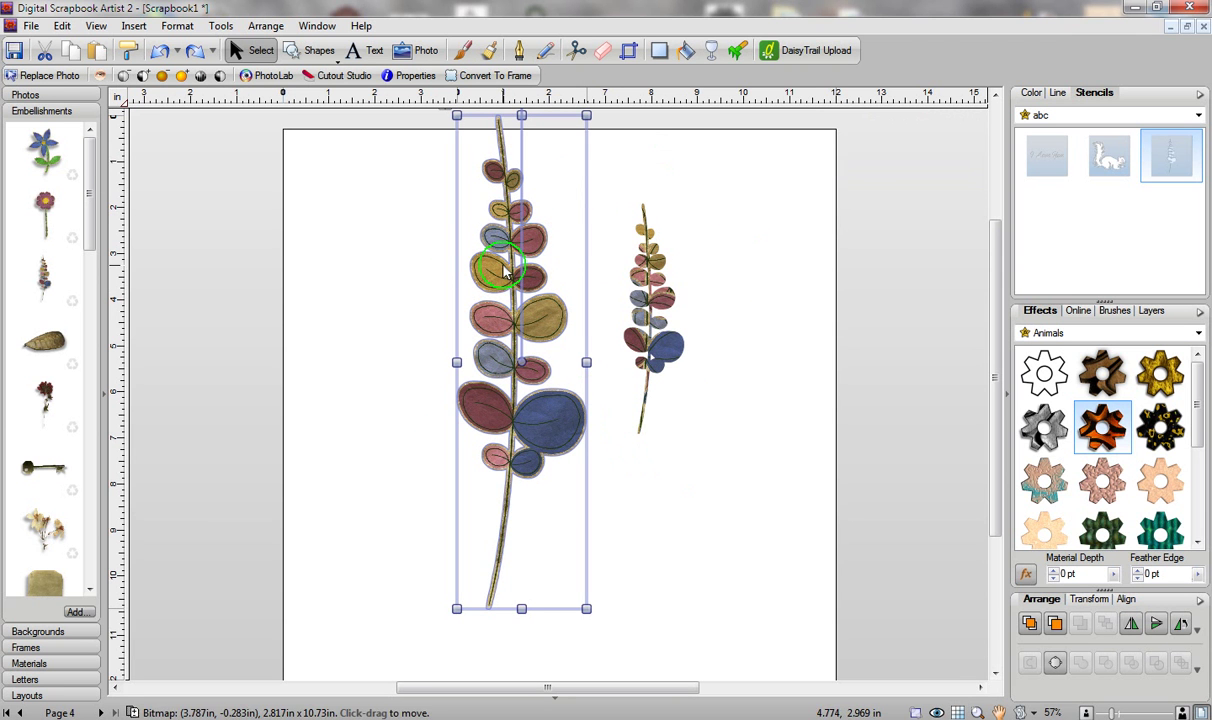
pyautogui.click(657, 344)
pyautogui.press('Delete')
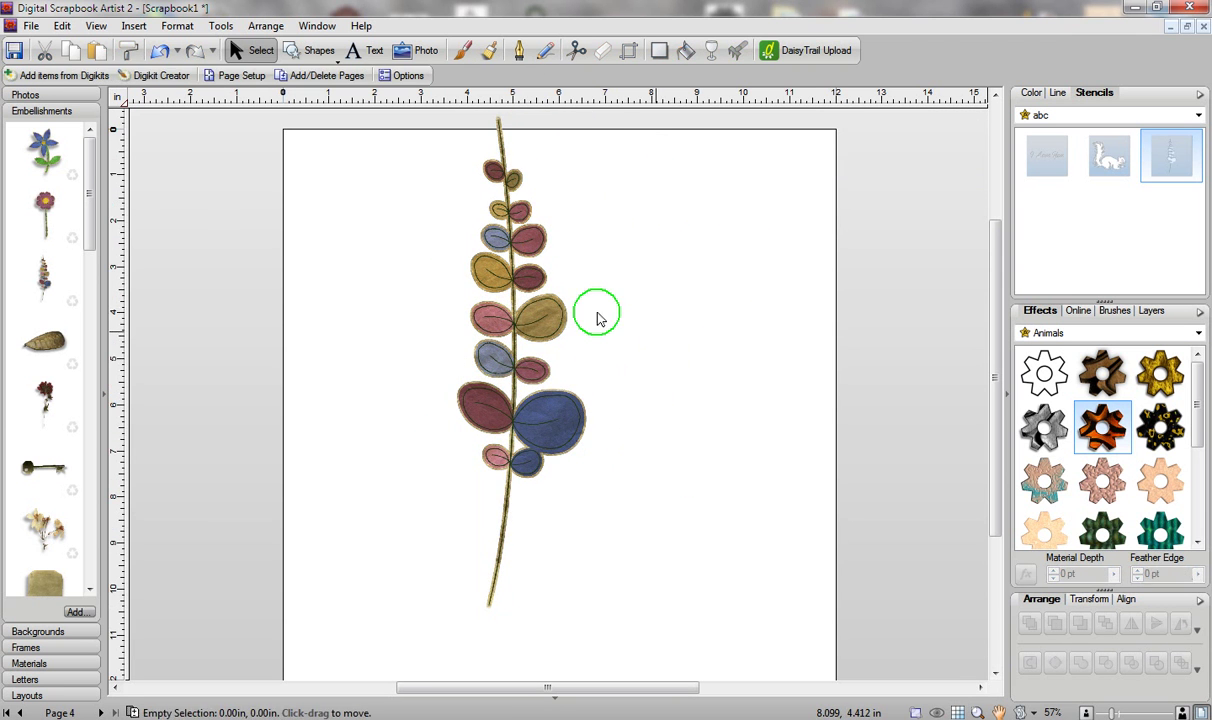
pyautogui.click(502, 288)
pyautogui.press('Delete')
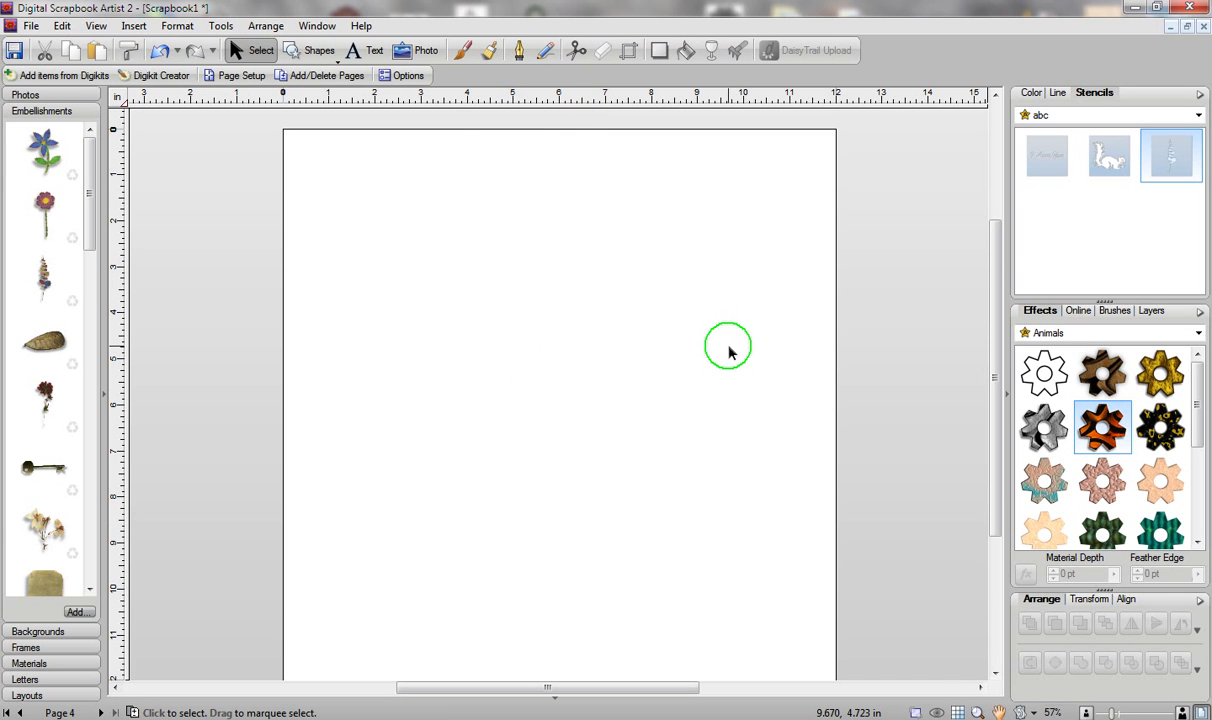
# Draw a freehand letter A outline with its inner hole.
pyautogui.click(547, 52)
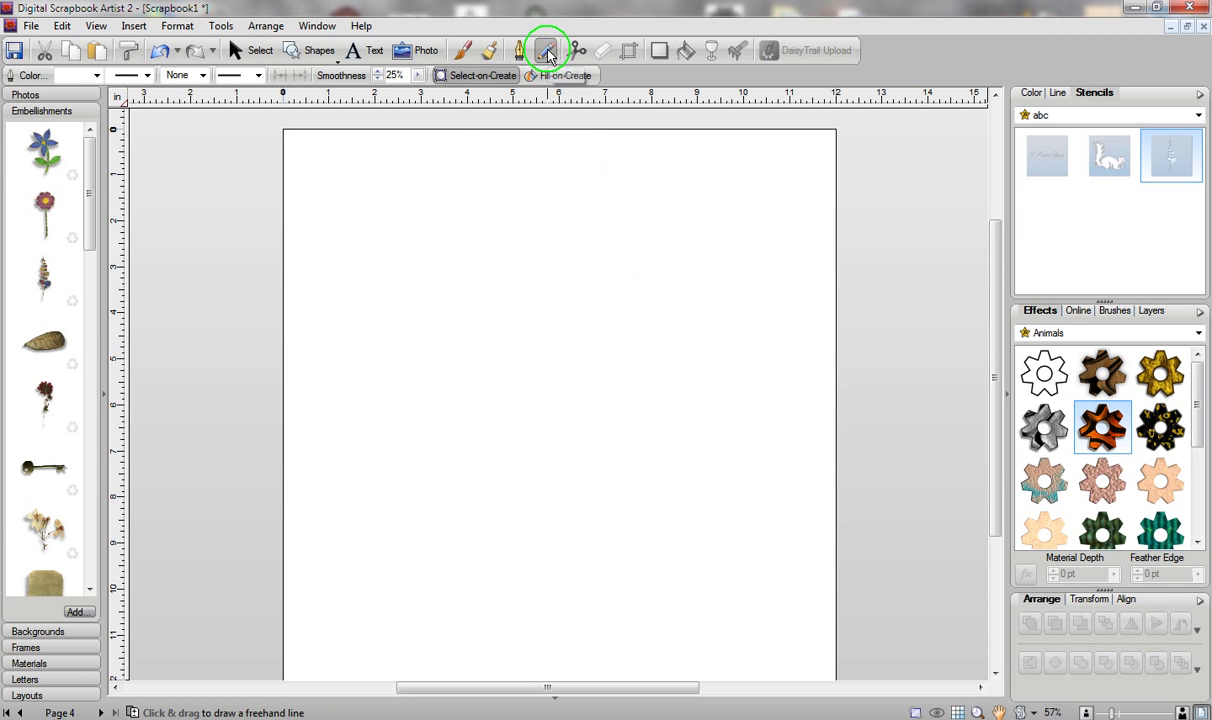
pyautogui.moveTo(423, 444)
pyautogui.mouseDown()
pyautogui.moveTo(441, 330)
pyautogui.moveTo(474, 244)
pyautogui.moveTo(541, 220)
pyautogui.moveTo(612, 350)
pyautogui.mouseUp()
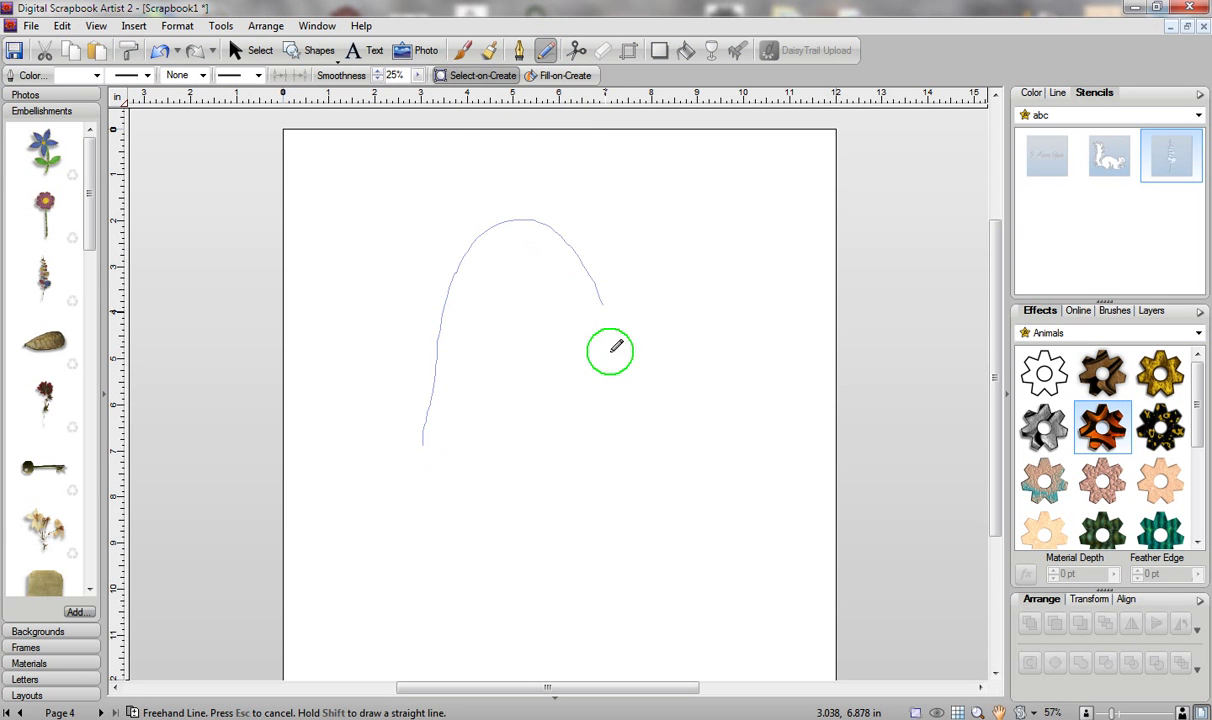
pyautogui.moveTo(567, 446)
pyautogui.mouseDown()
pyautogui.moveTo(528, 343)
pyautogui.moveTo(502, 350)
pyautogui.moveTo(480, 416)
pyautogui.moveTo(423, 441)
pyautogui.mouseUp()
pyautogui.moveTo(500, 290)
pyautogui.mouseDown()
pyautogui.moveTo(531, 316)
pyautogui.moveTo(536, 298)
pyautogui.moveTo(495, 288)
pyautogui.mouseUp()
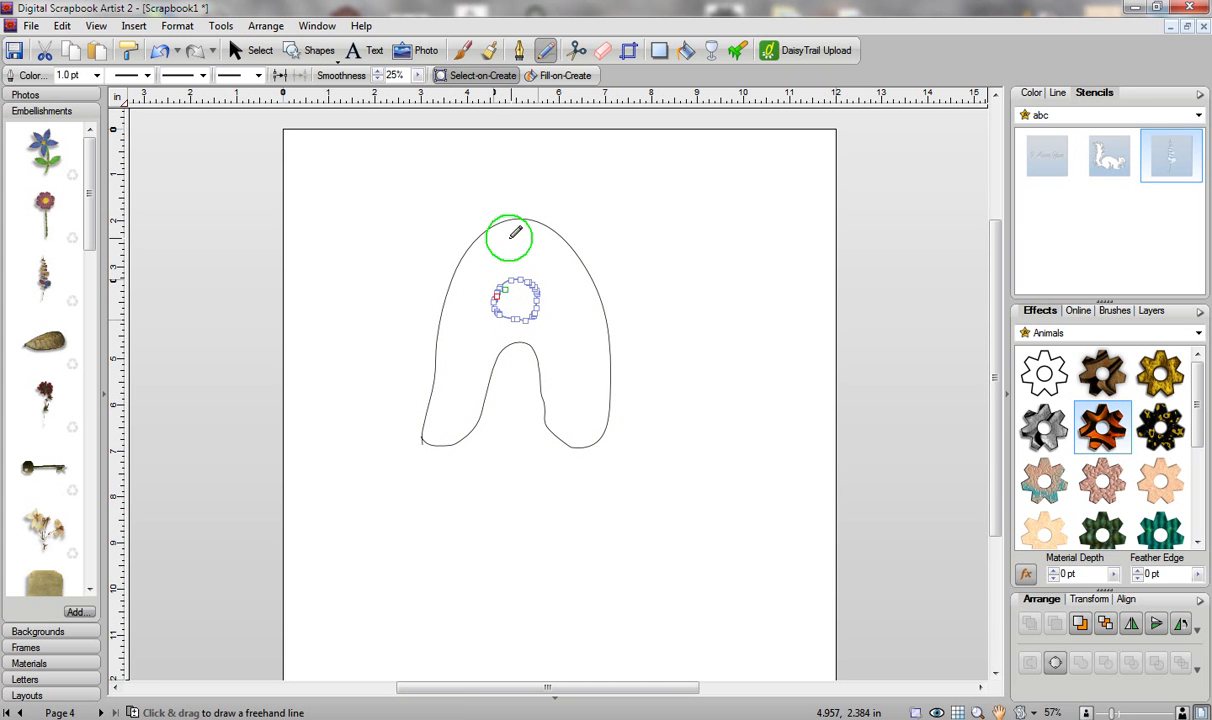
# Group the A outlines, save them as an abc stencil, and delete the drawing.
pyautogui.click(248, 50)
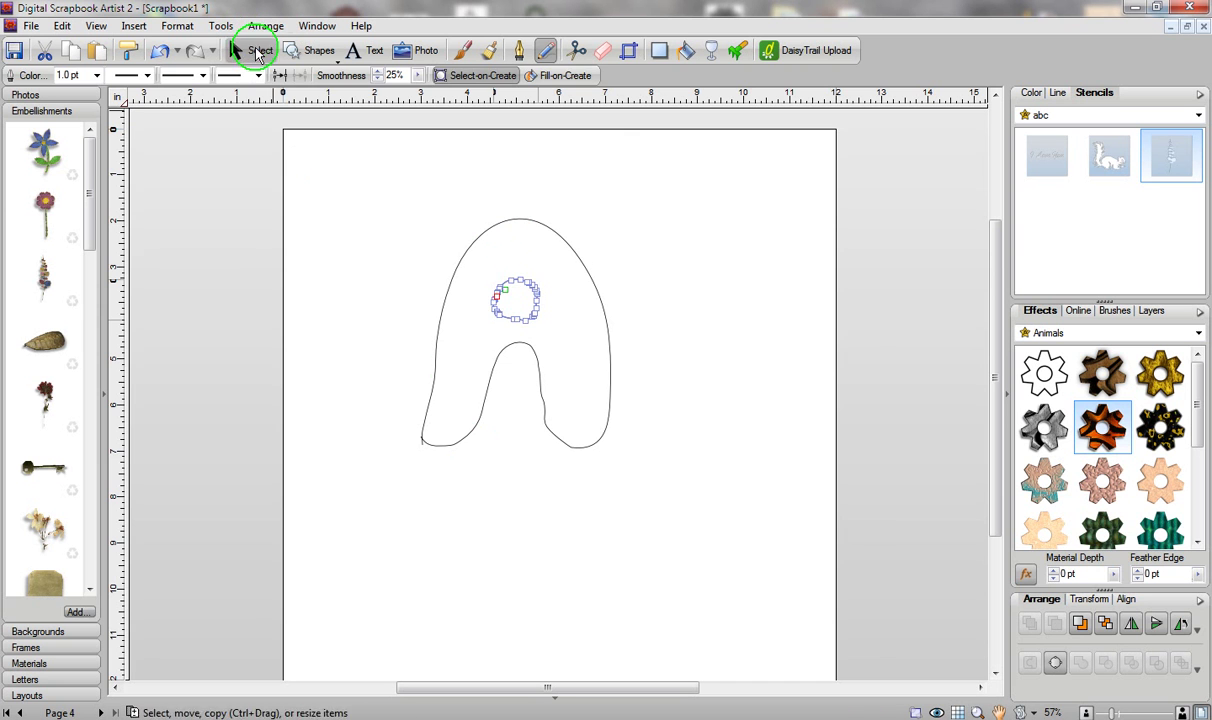
pyautogui.moveTo(304, 163)
pyautogui.mouseDown()
pyautogui.moveTo(567, 213)
pyautogui.moveTo(684, 487)
pyautogui.moveTo(684, 521)
pyautogui.mouseUp()
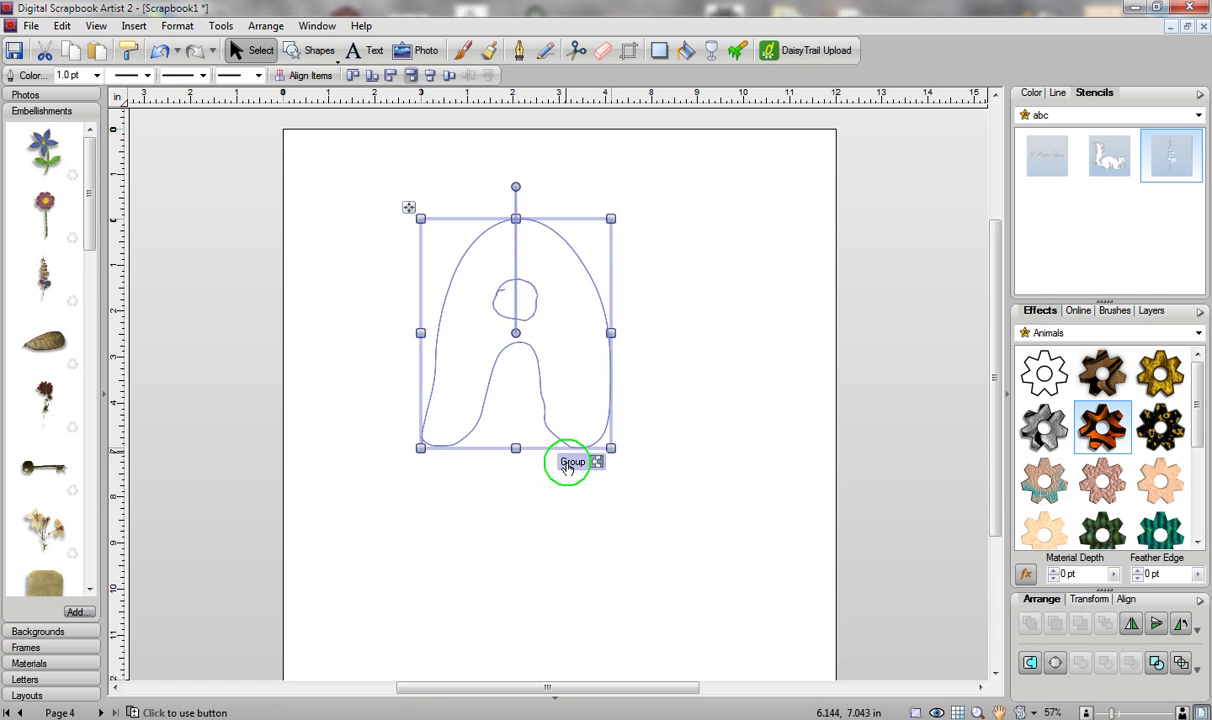
pyautogui.click(567, 465)
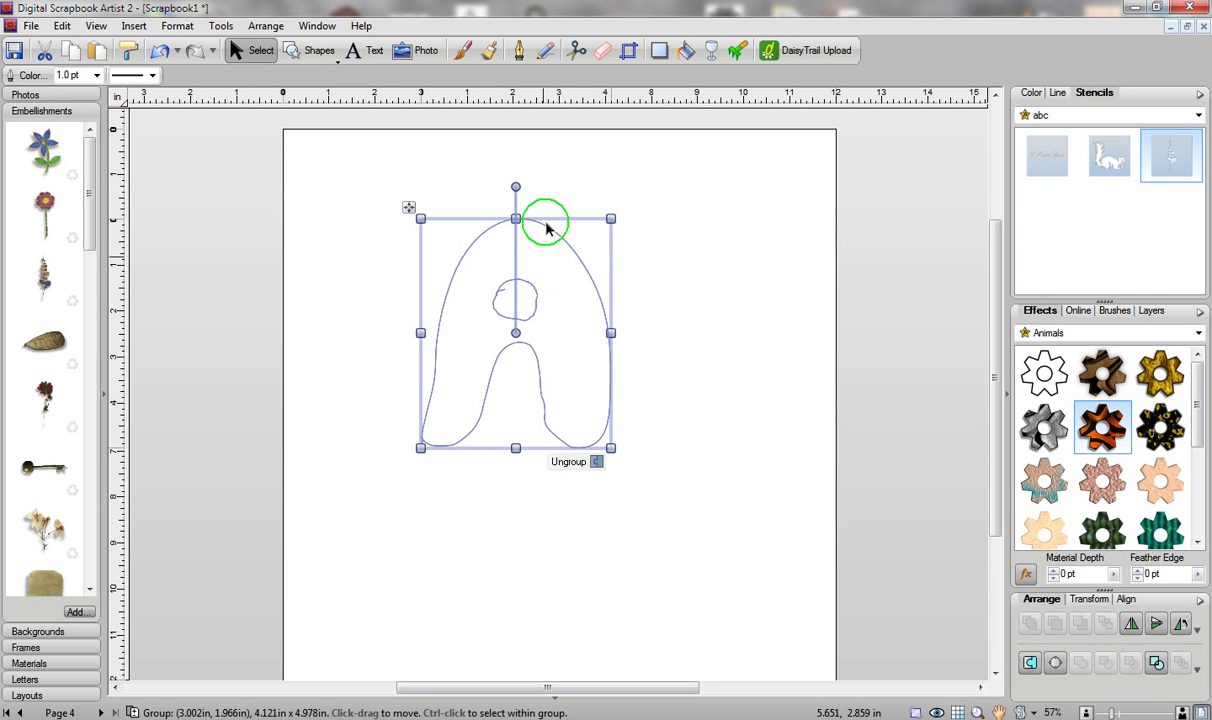
pyautogui.moveTo(545, 262); pyautogui.dragTo(1077, 222)
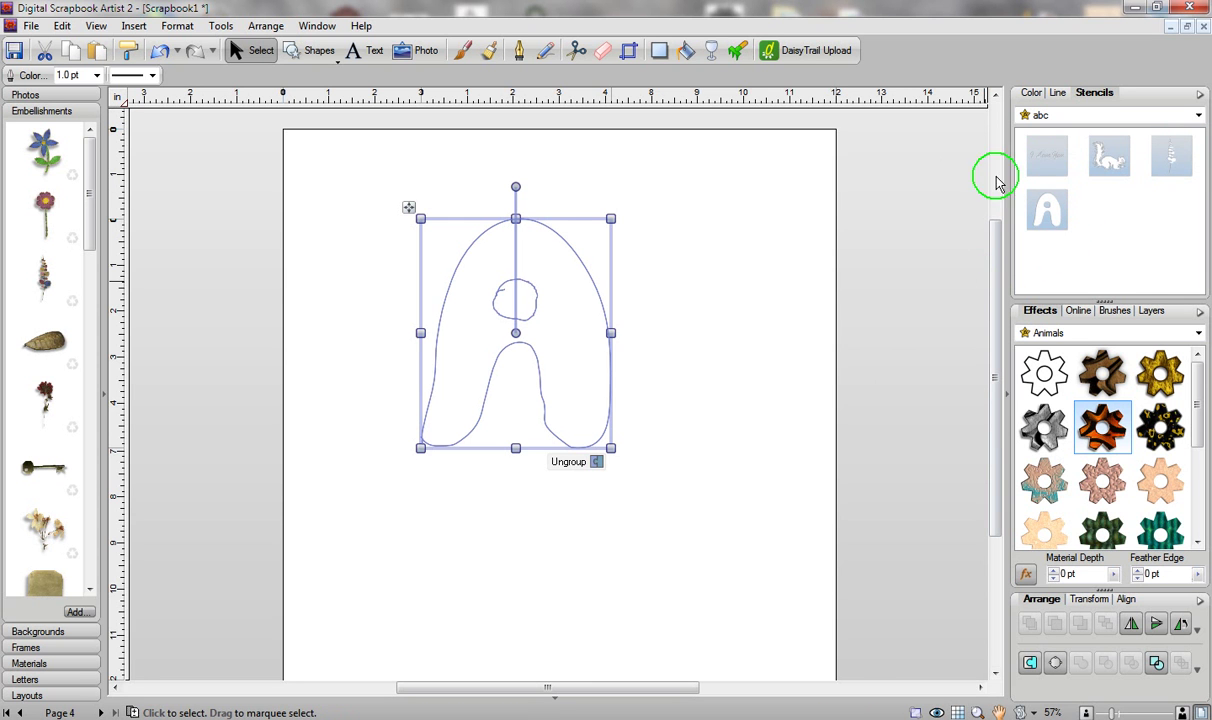
pyautogui.click(598, 216)
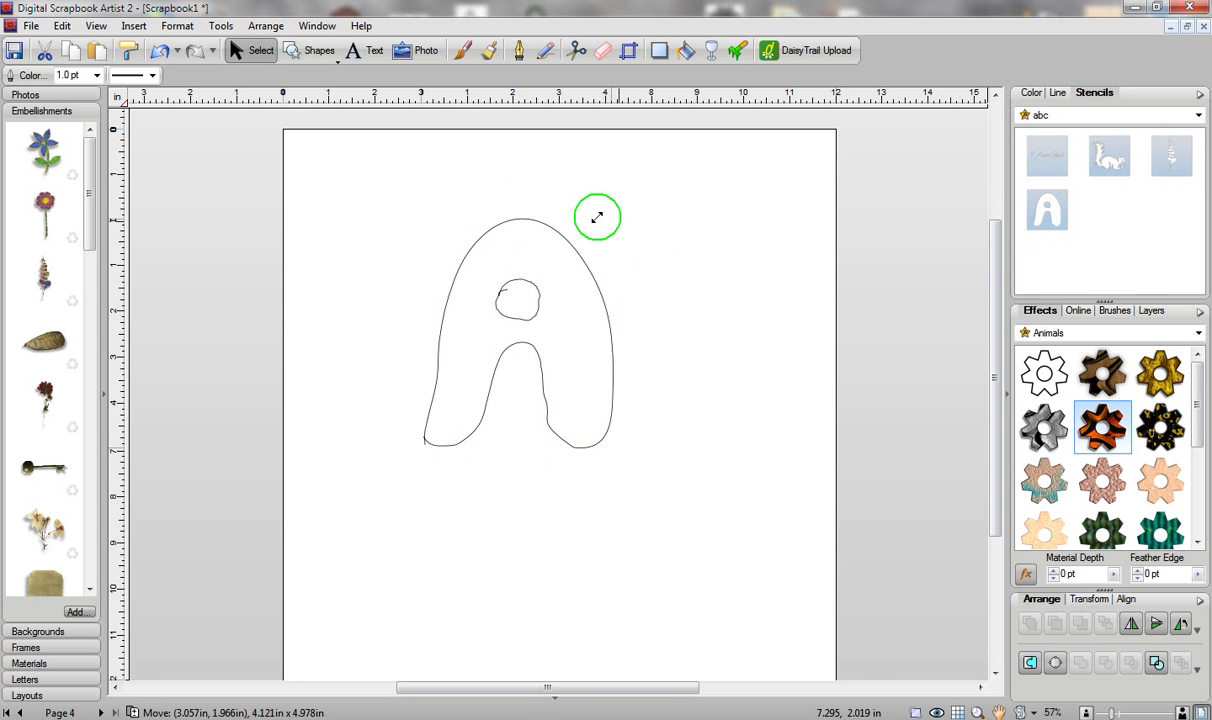
pyautogui.click(533, 246)
pyautogui.press('Delete')
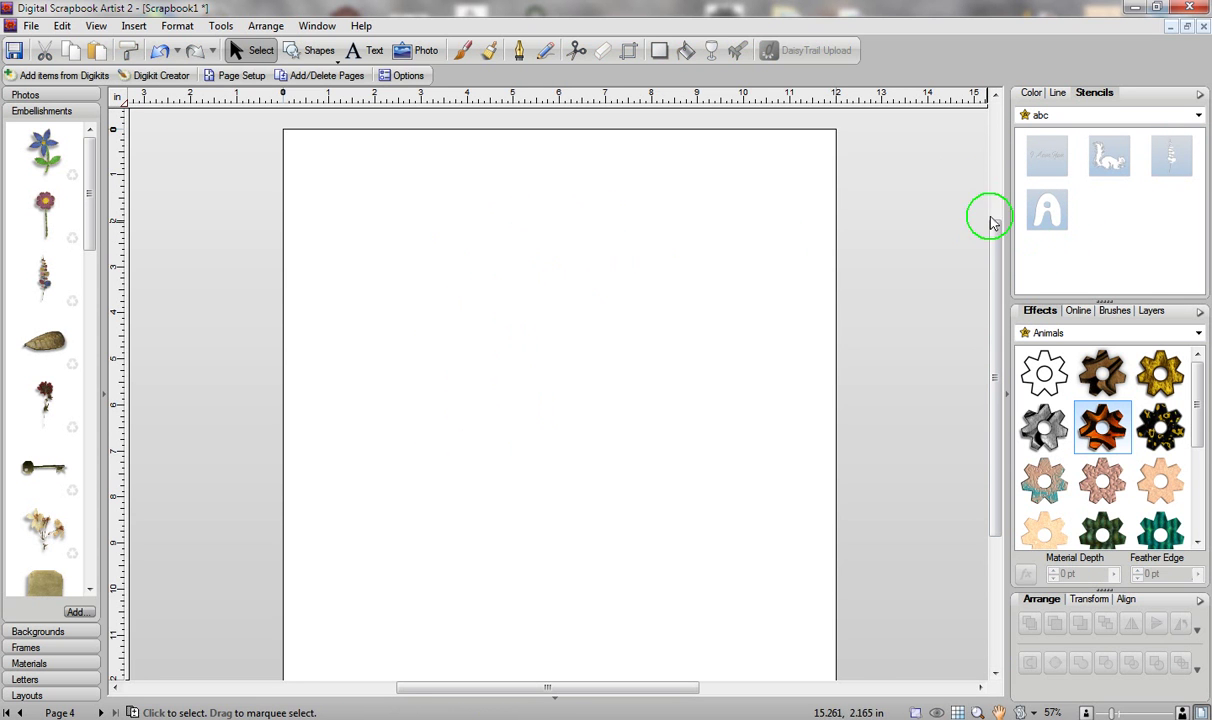
pyautogui.click(1040, 208)
pyautogui.click(554, 322)
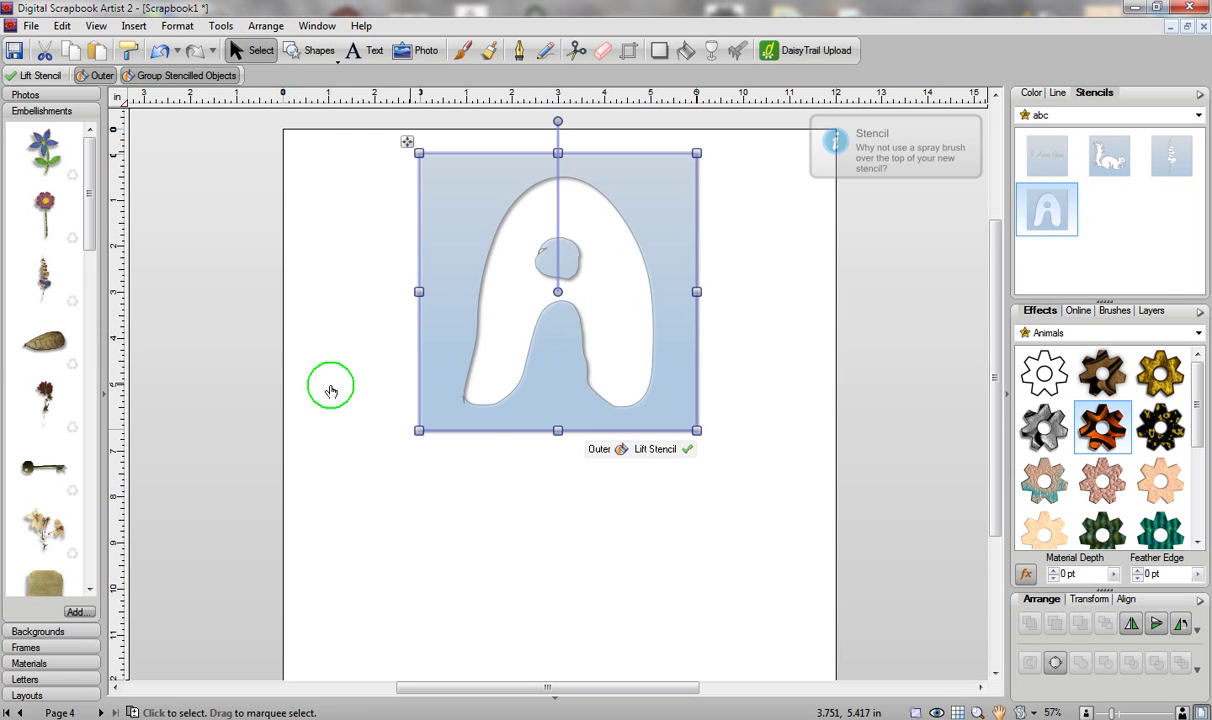
pyautogui.moveTo(40, 200); pyautogui.dragTo(438, 303)
pyautogui.moveTo(140, 148); pyautogui.dragTo(514, 230)
pyautogui.moveTo(48, 155); pyautogui.dragTo(672, 314)
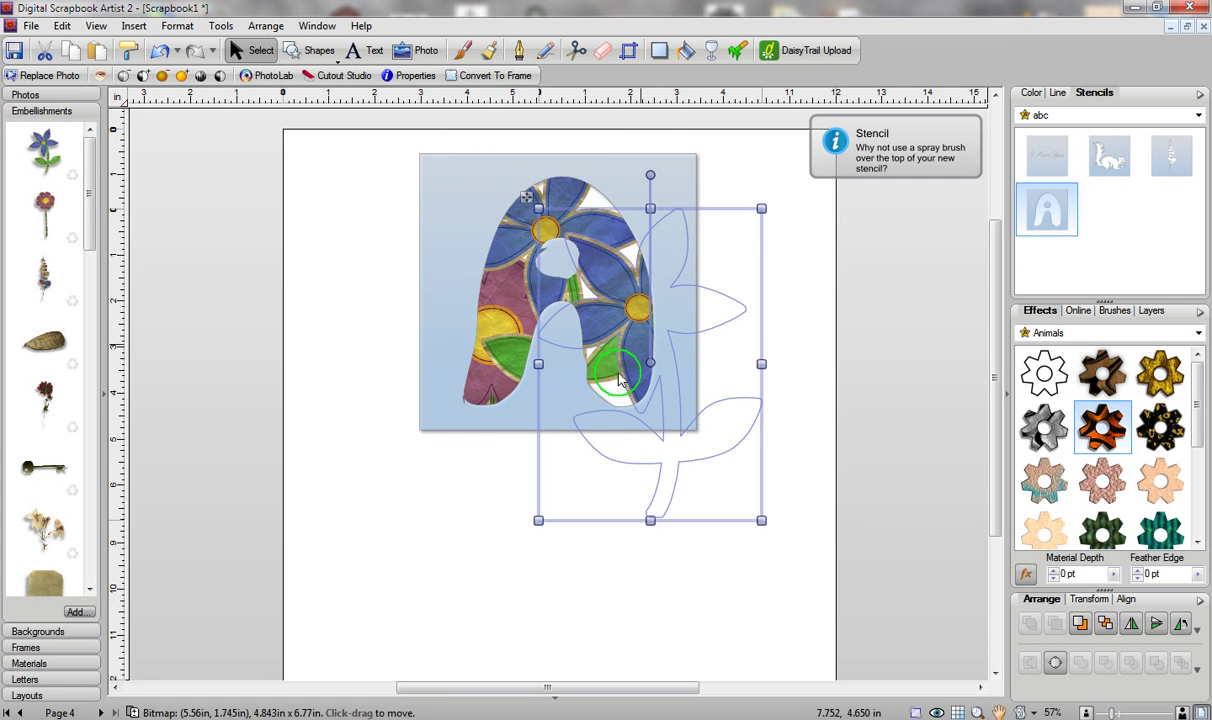
pyautogui.moveTo(597, 400); pyautogui.dragTo(465, 385)
pyautogui.click(485, 442)
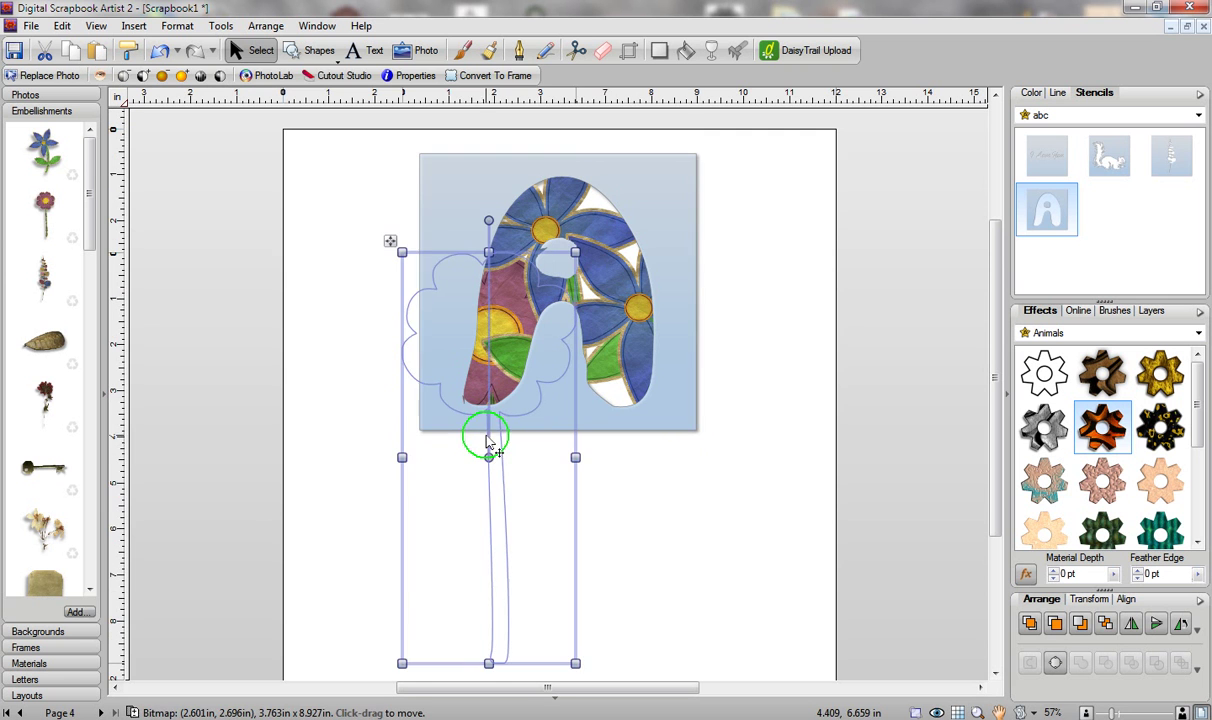
pyautogui.moveTo(487, 440); pyautogui.dragTo(682, 252)
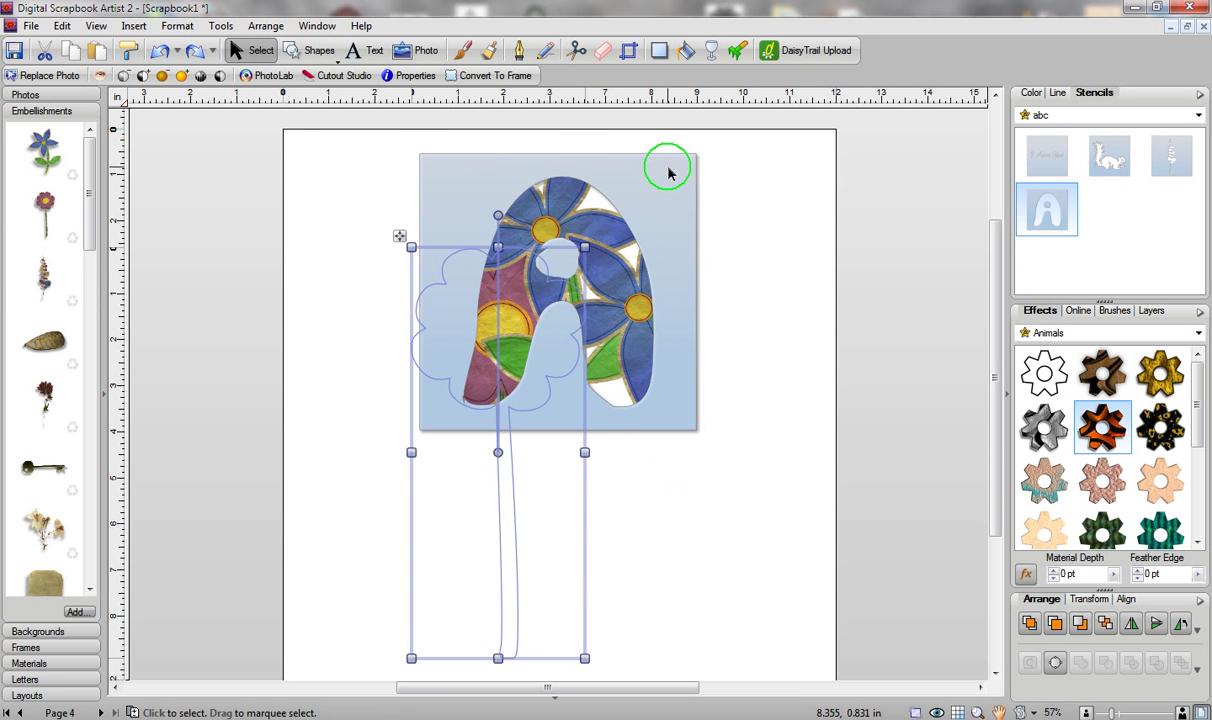
pyautogui.click(684, 452)
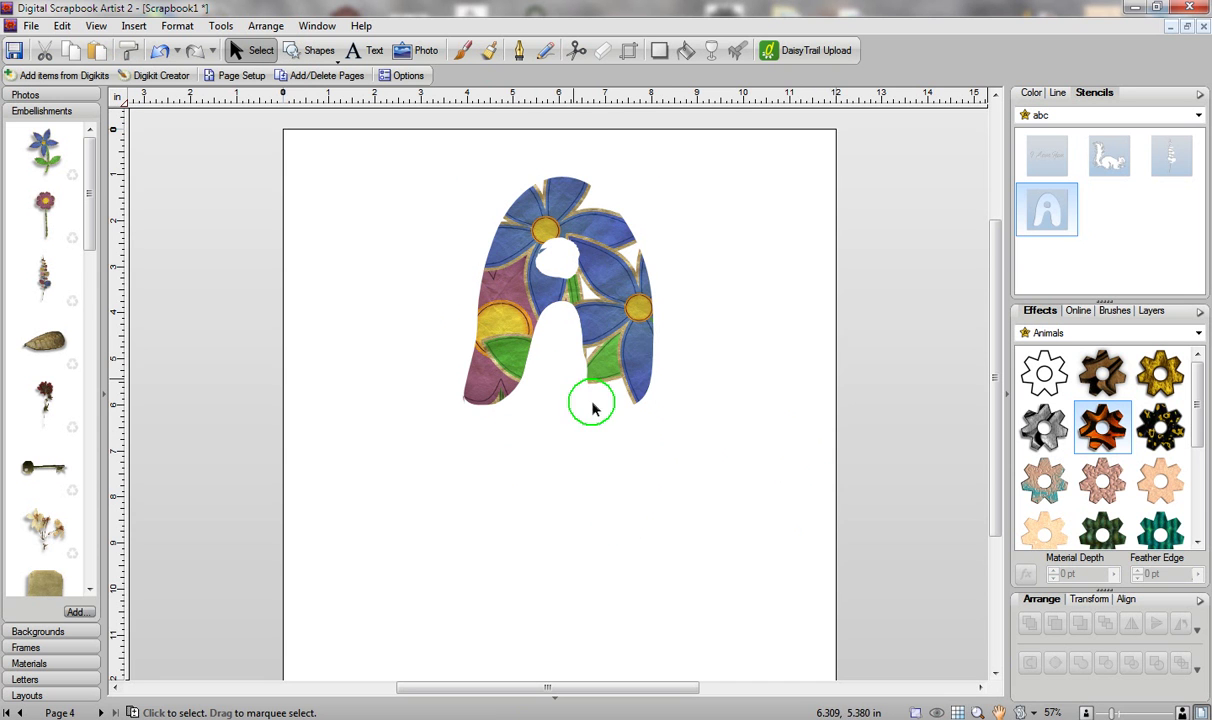
pyautogui.click(627, 279)
pyautogui.press('Delete')
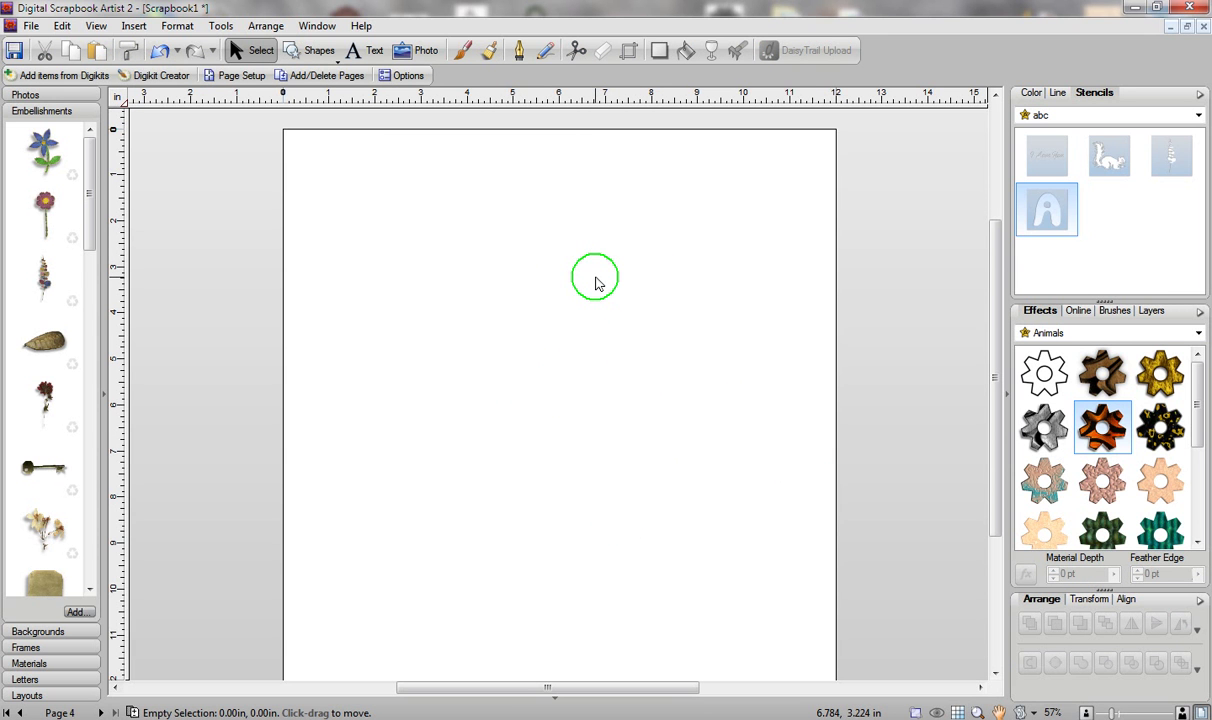
# Place a tilted butterfly stencil from the Creatures collection on the page.
pyautogui.click(1050, 116)
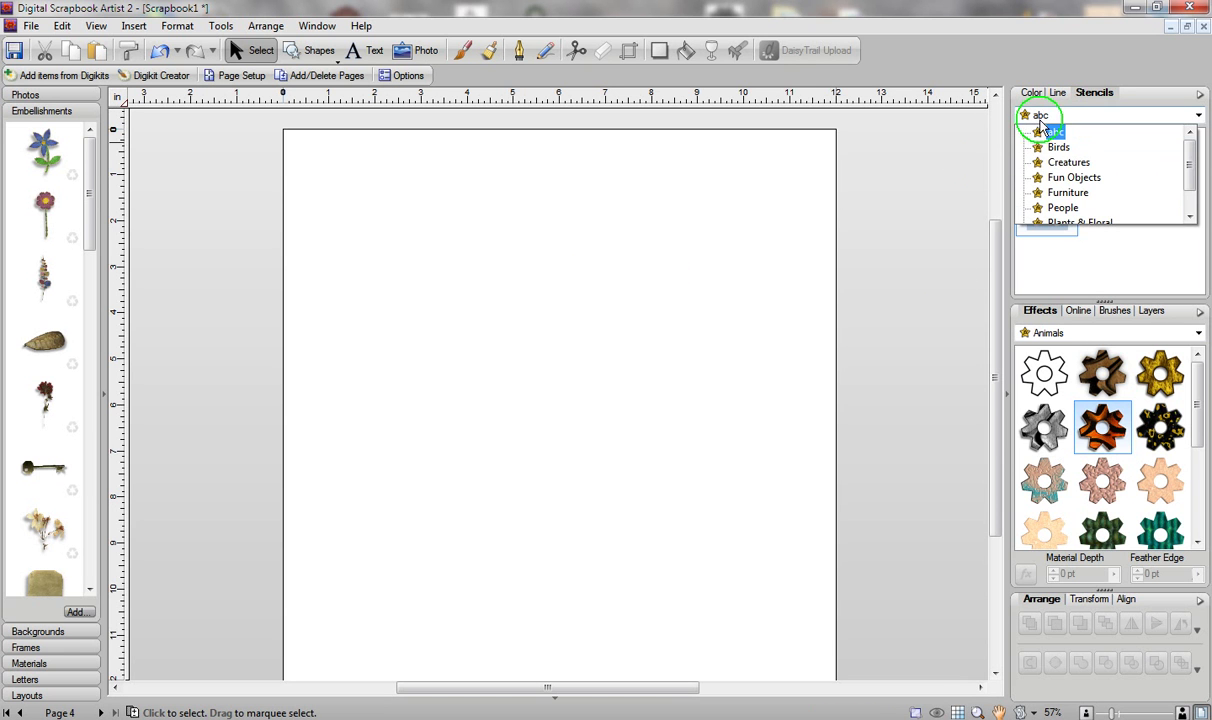
pyautogui.click(1068, 162)
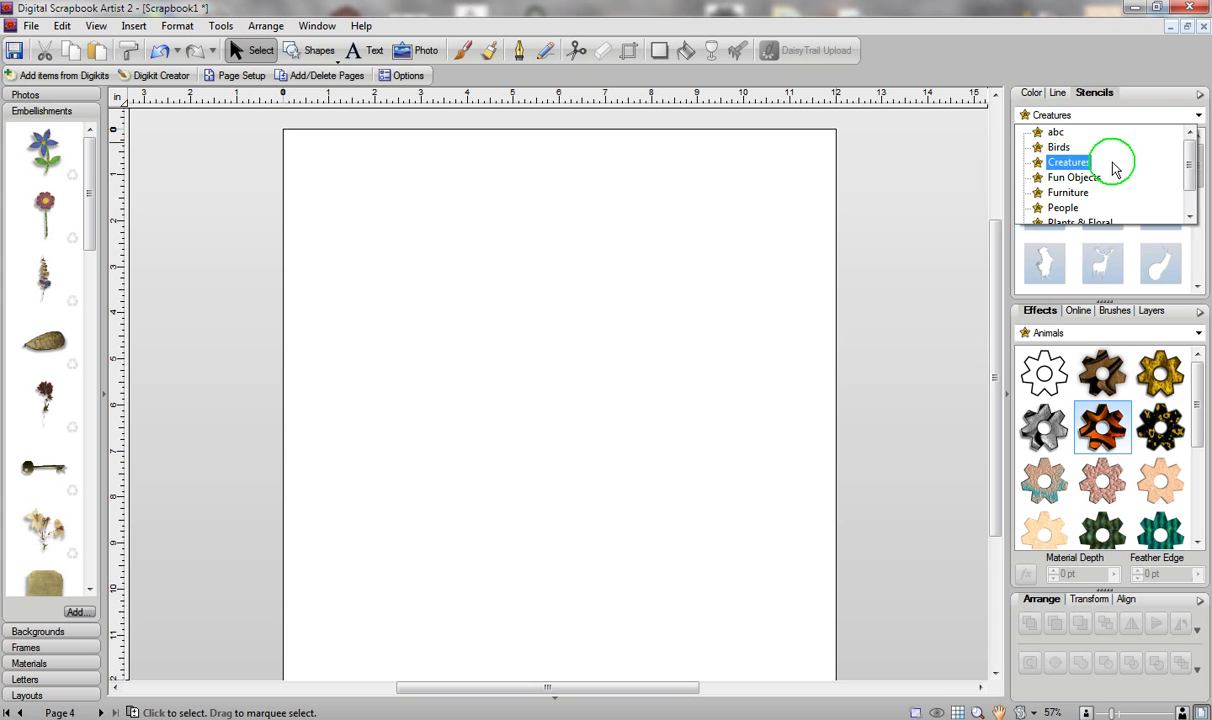
pyautogui.moveTo(1197, 162); pyautogui.dragTo(1197, 235)
pyautogui.click(1048, 264)
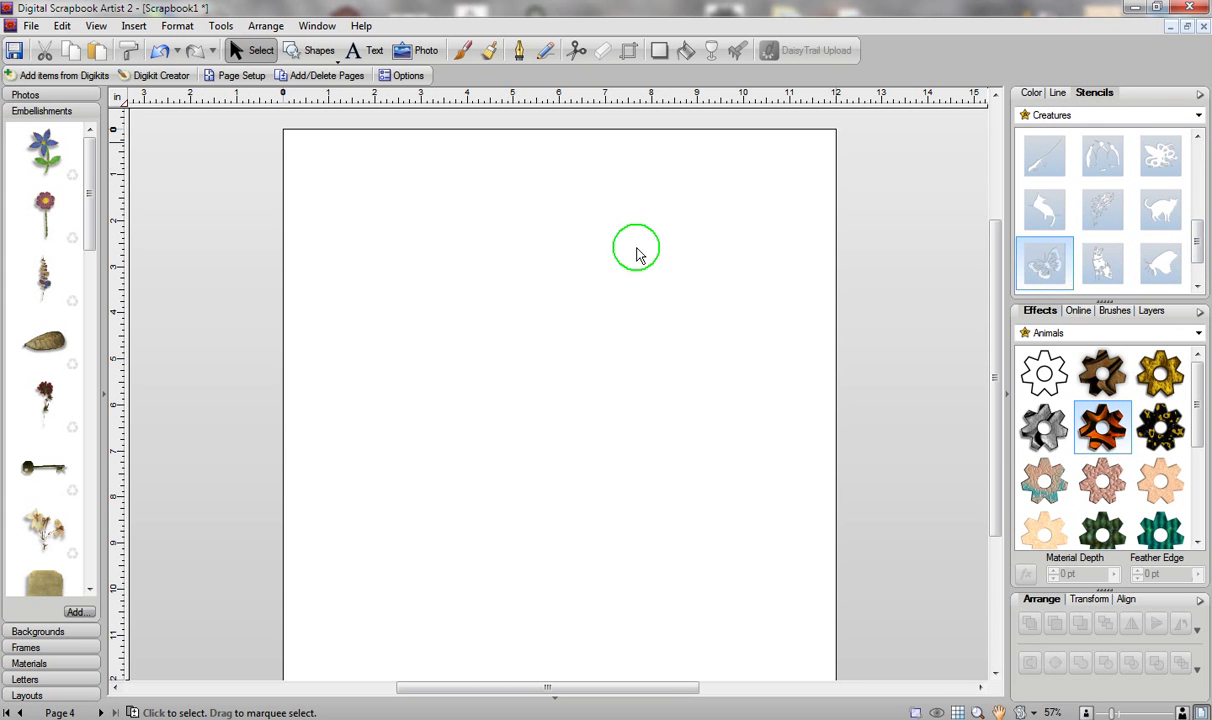
pyautogui.click(525, 293)
pyautogui.moveTo(522, 117); pyautogui.dragTo(624, 174)
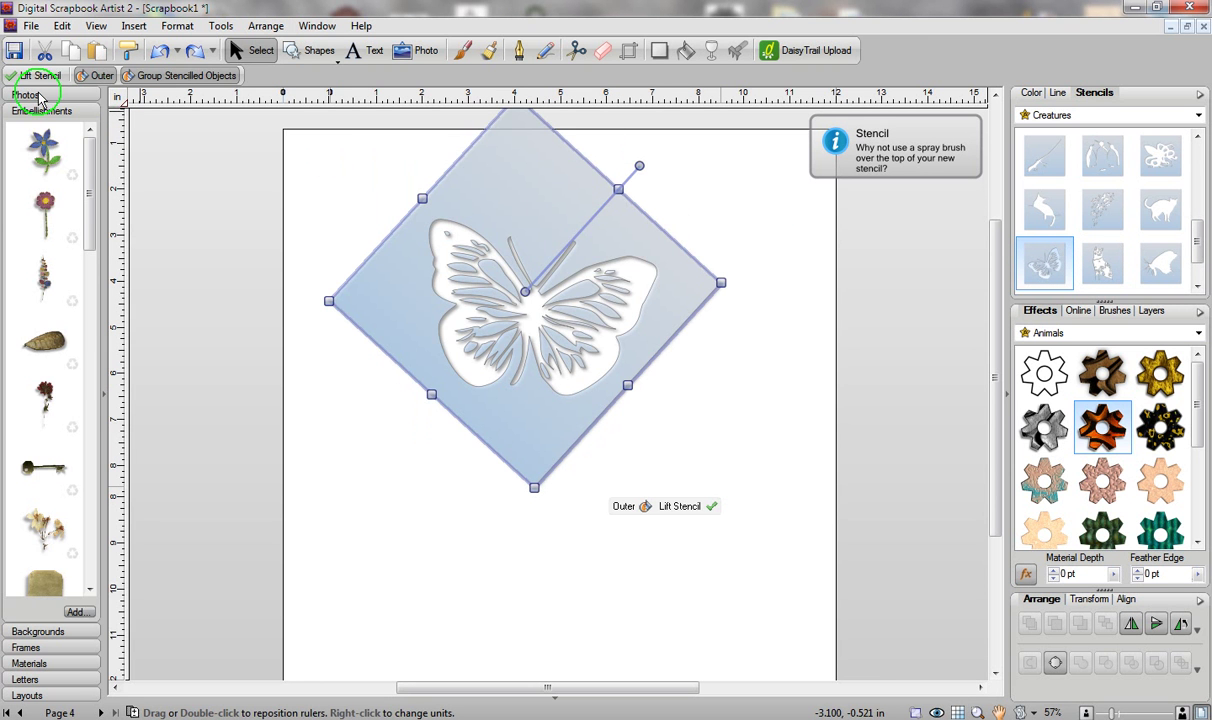
# Add the butterfly photo and shrink and rotate the stencil to match its butterfly.
pyautogui.click(38, 94)
pyautogui.moveTo(50, 137); pyautogui.dragTo(440, 290)
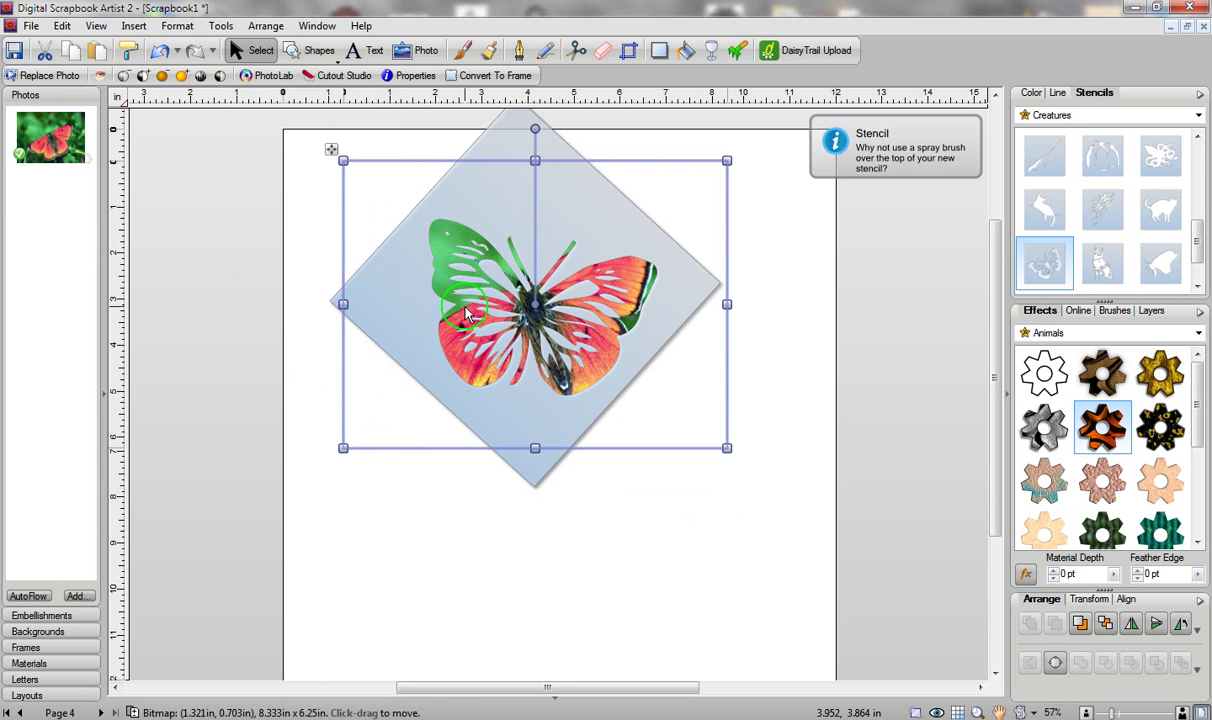
pyautogui.click(578, 190)
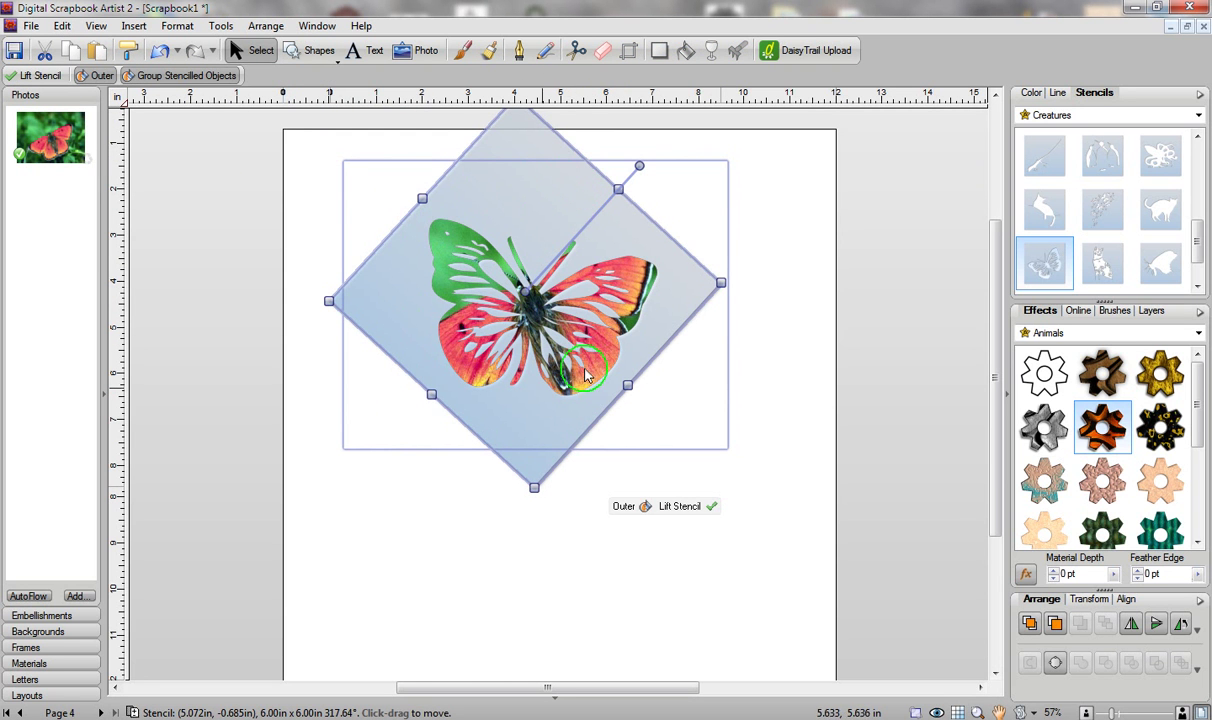
pyautogui.click(1029, 624)
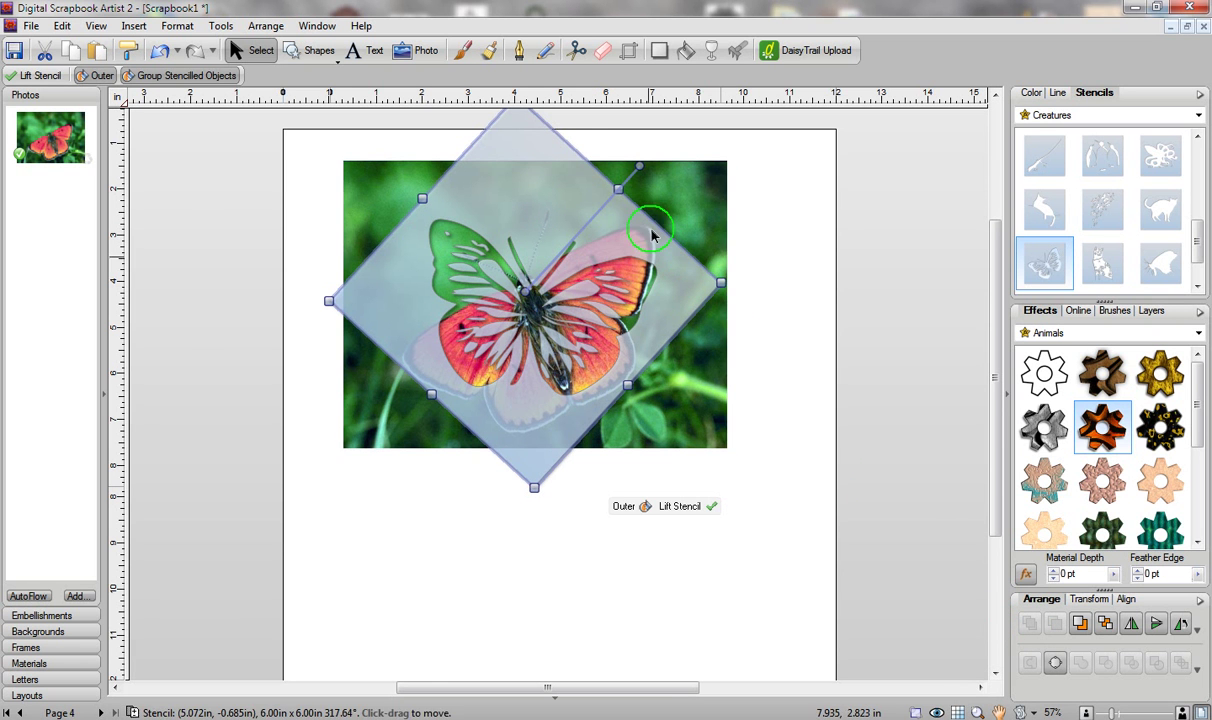
pyautogui.moveTo(535, 487); pyautogui.dragTo(522, 322)
pyautogui.moveTo(495, 185); pyautogui.dragTo(524, 328)
pyautogui.moveTo(584, 237); pyautogui.dragTo(550, 238)
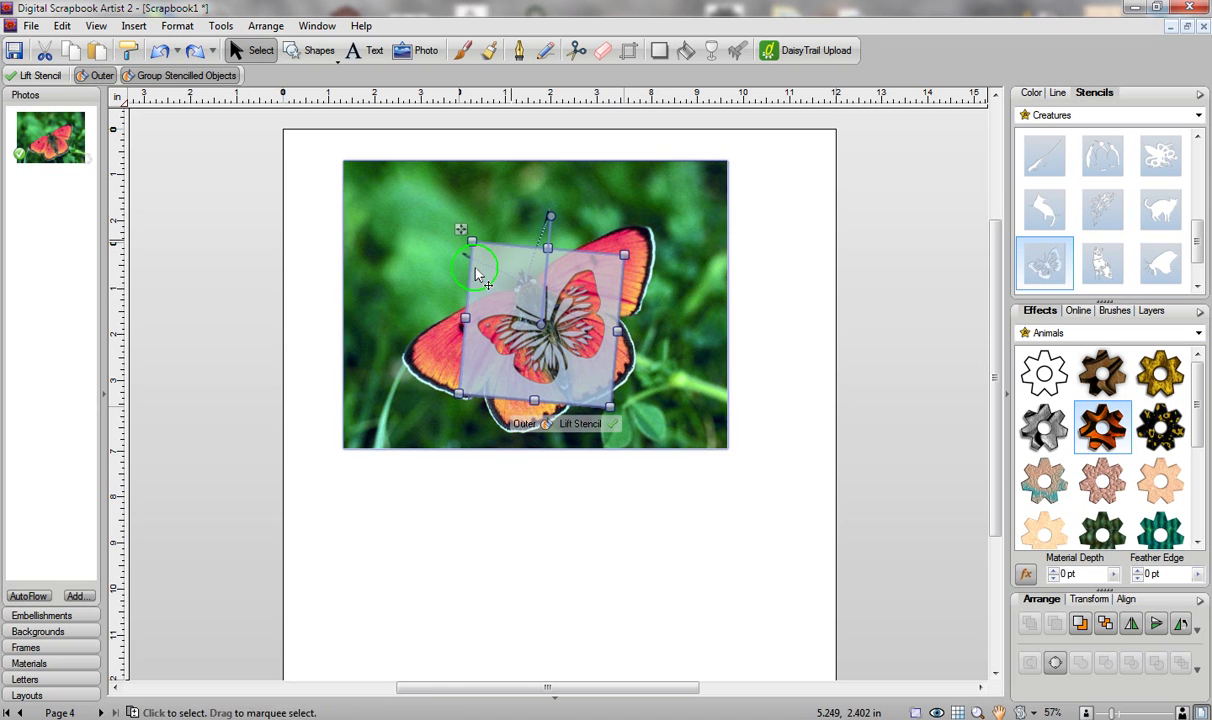
pyautogui.click(1105, 624)
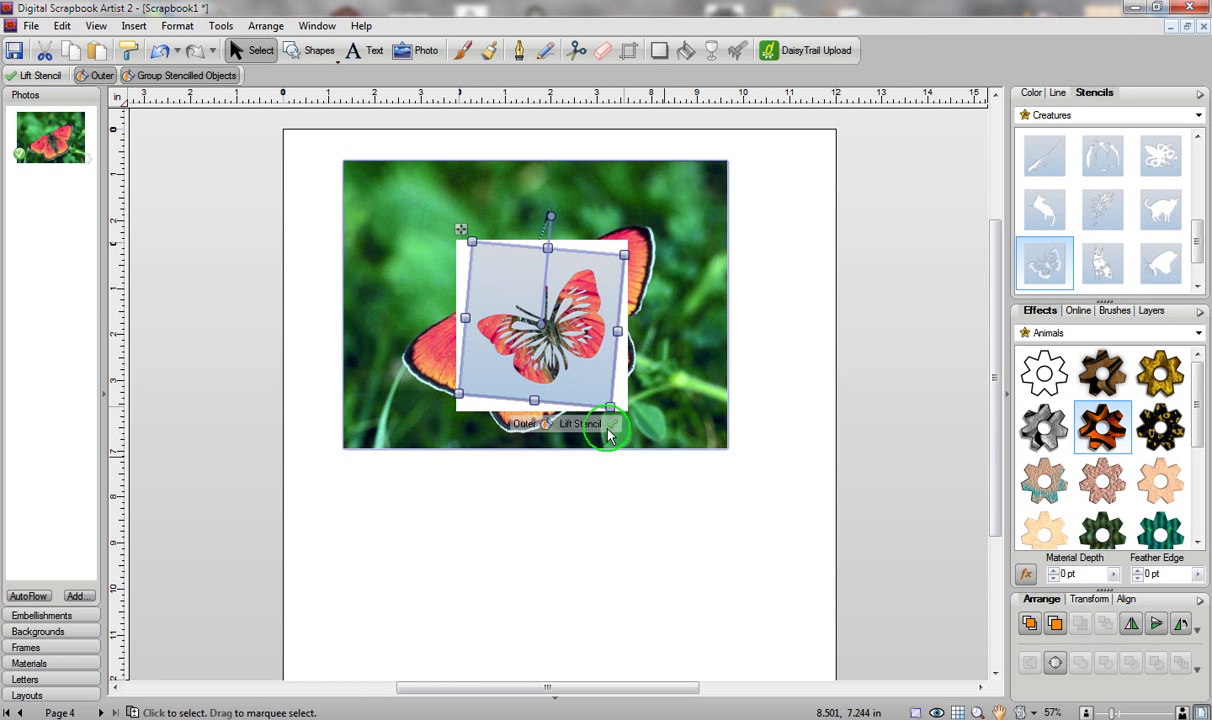
# Lift the stencil, enlarge and move the butterfly cut-out, then delete it.
pyautogui.click(605, 424)
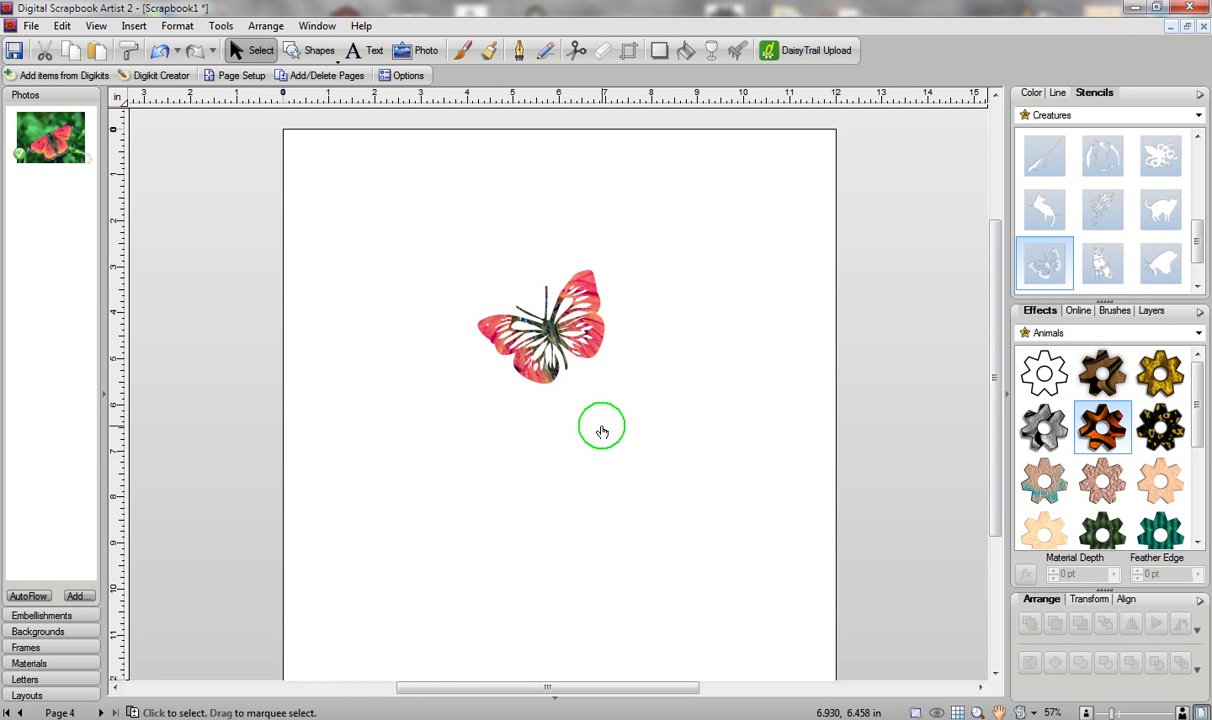
pyautogui.click(553, 285)
pyautogui.moveTo(637, 399); pyautogui.dragTo(801, 560)
pyautogui.moveTo(730, 485); pyautogui.dragTo(585, 392)
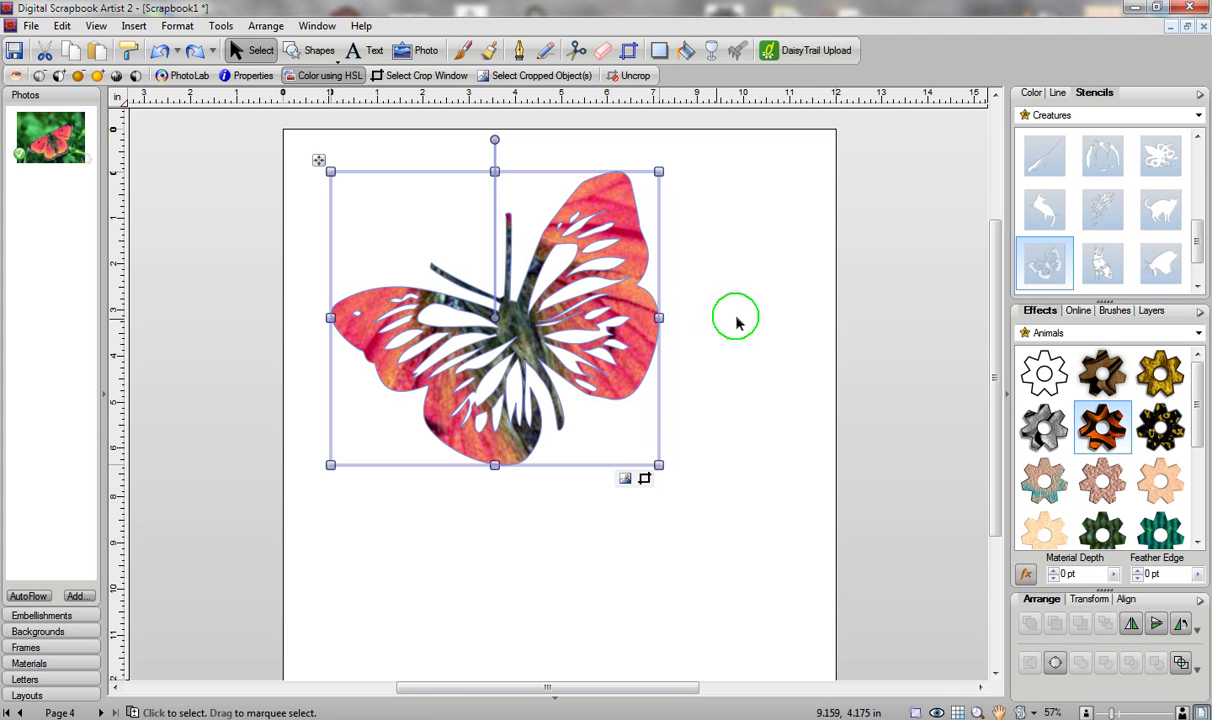
pyautogui.press('Delete')
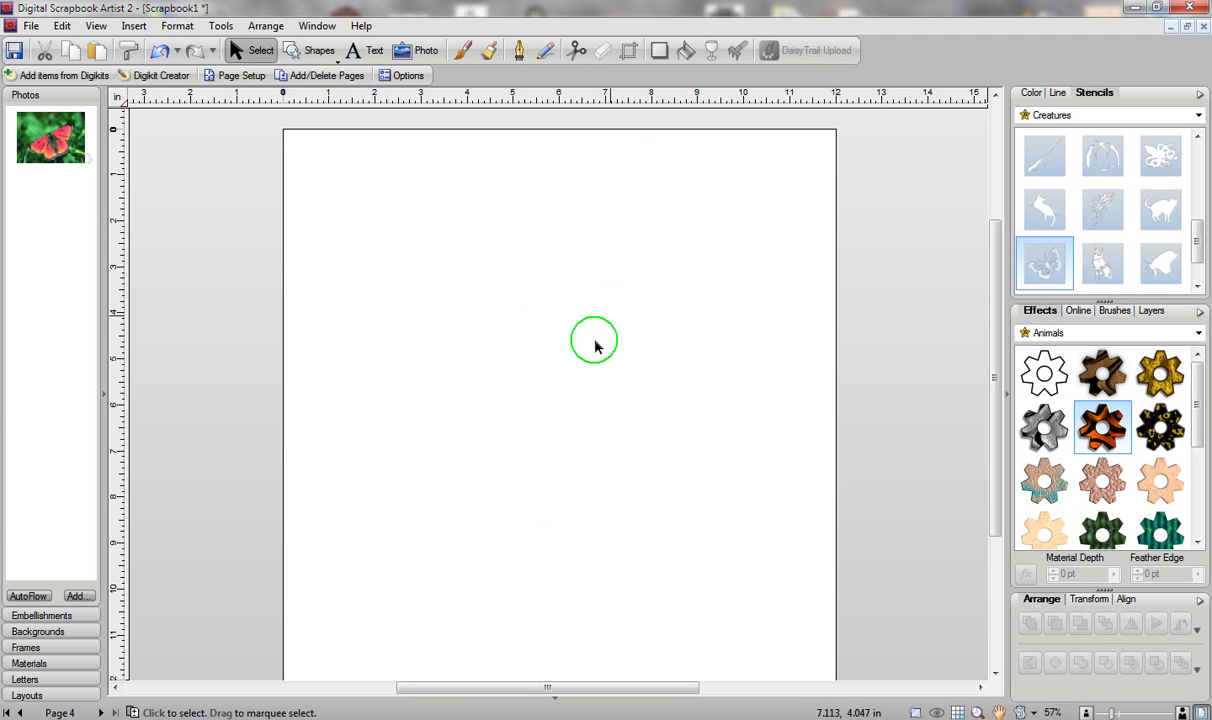
# Switch to Page 3, then show the embellishments collection and page thumbnails.
pyautogui.click(555, 698)
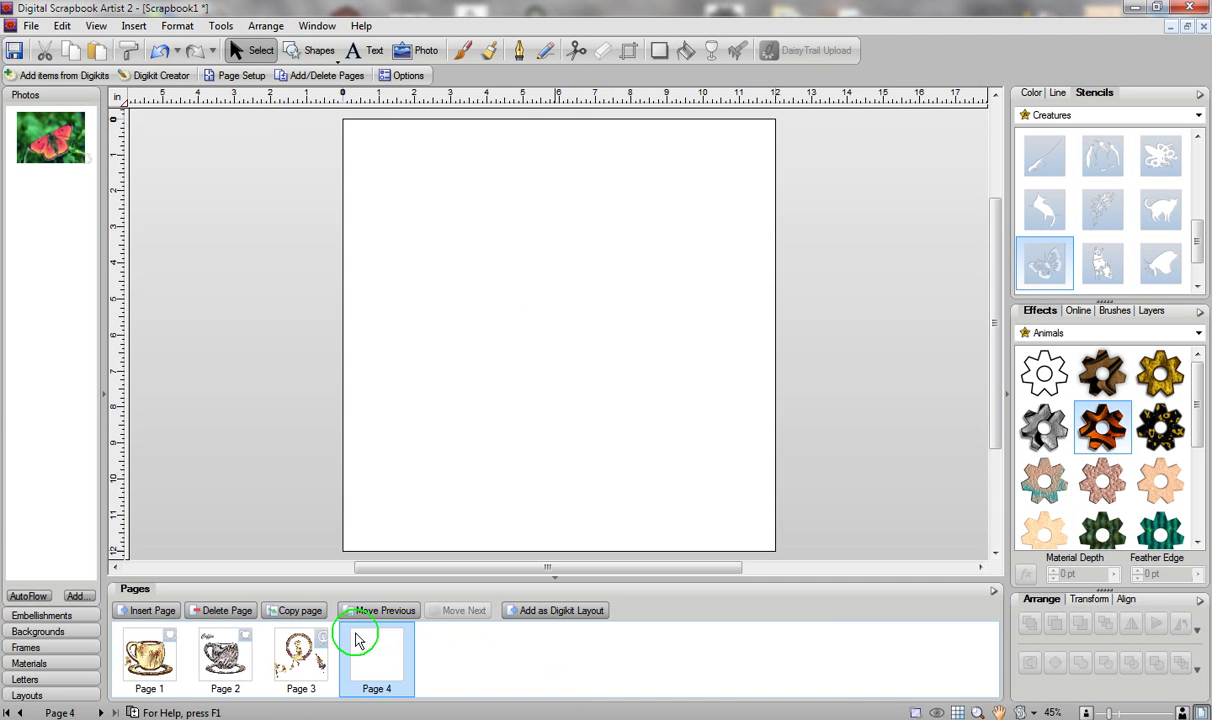
pyautogui.click(300, 655)
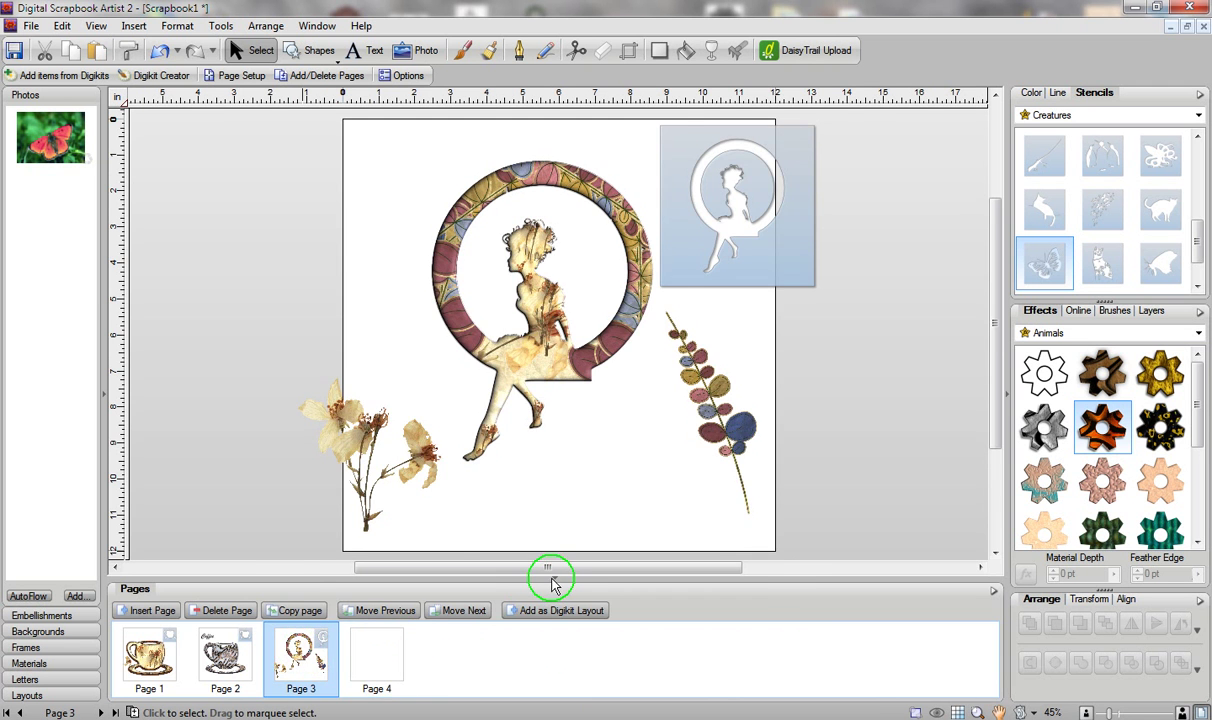
pyautogui.click(552, 580)
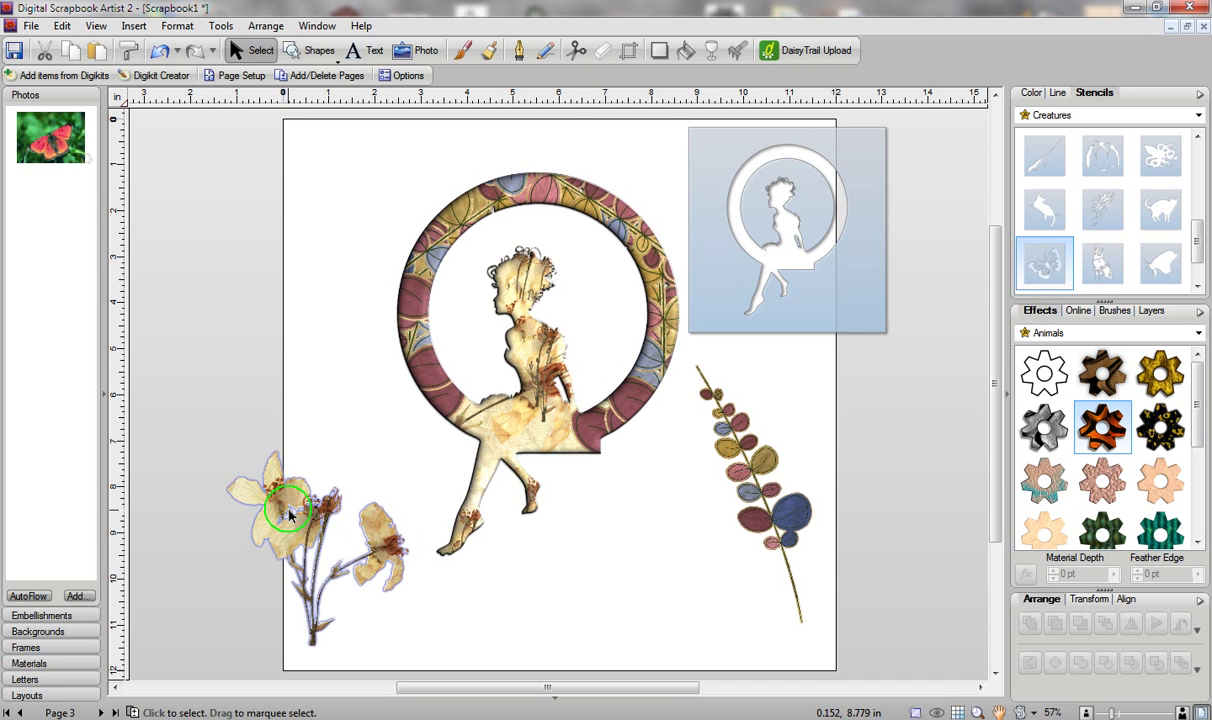
pyautogui.click(41, 615)
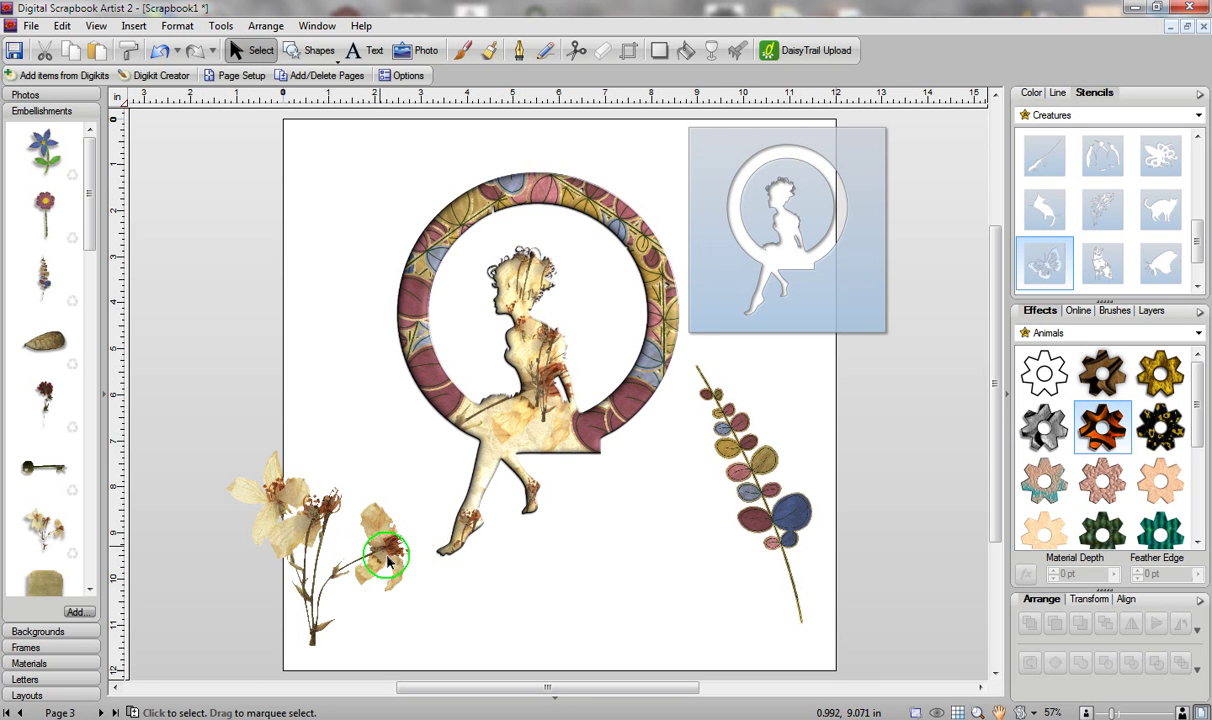
pyautogui.click(554, 697)
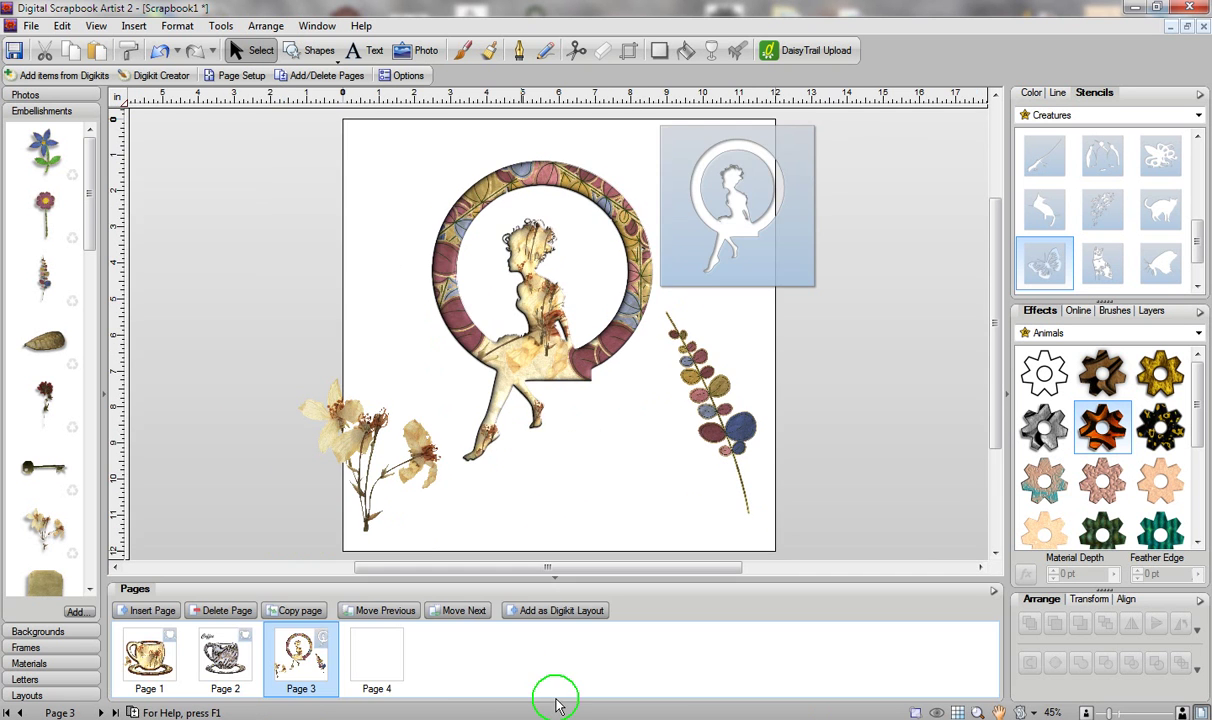
# View the Coffee page 2, check stencil categories keeping Creatures, then go to page 1.
pyautogui.click(238, 658)
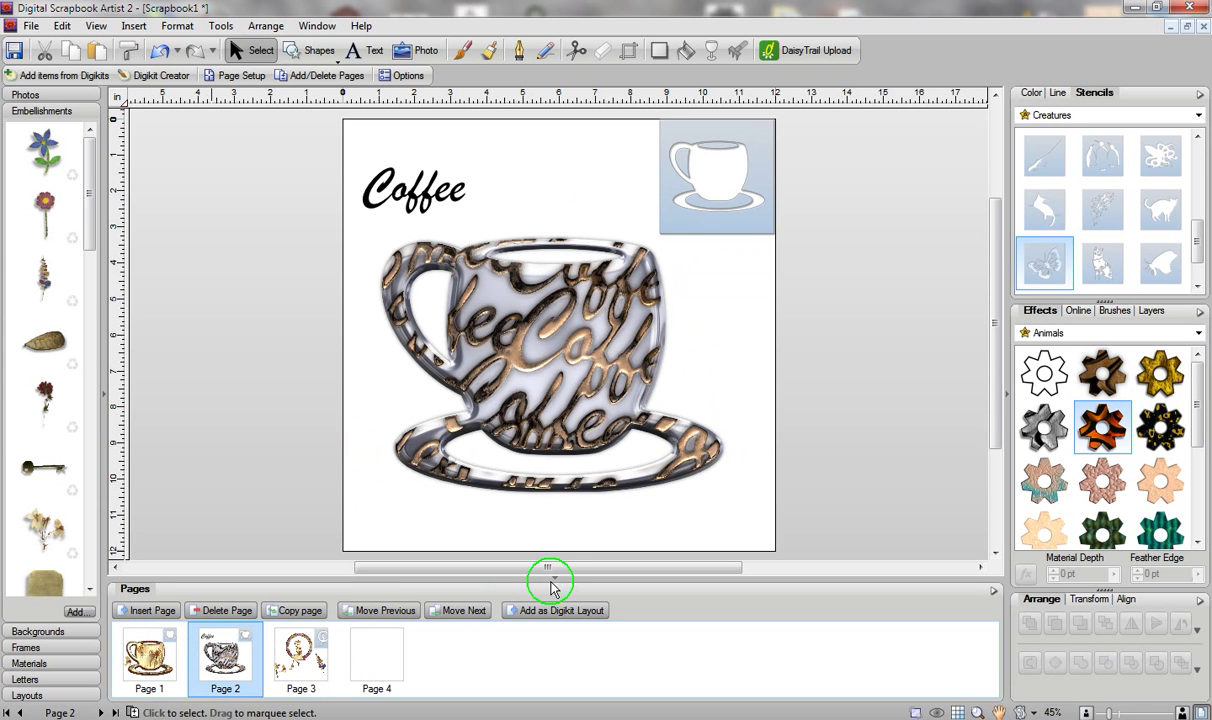
pyautogui.click(557, 583)
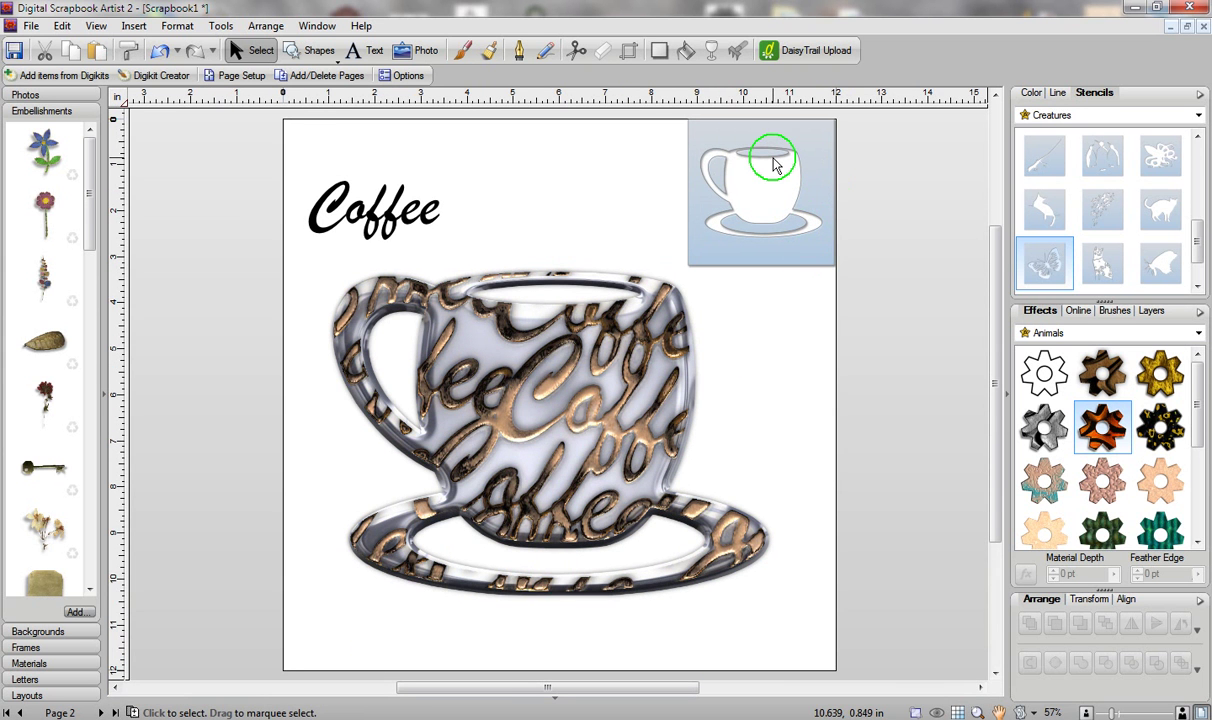
pyautogui.click(1030, 115)
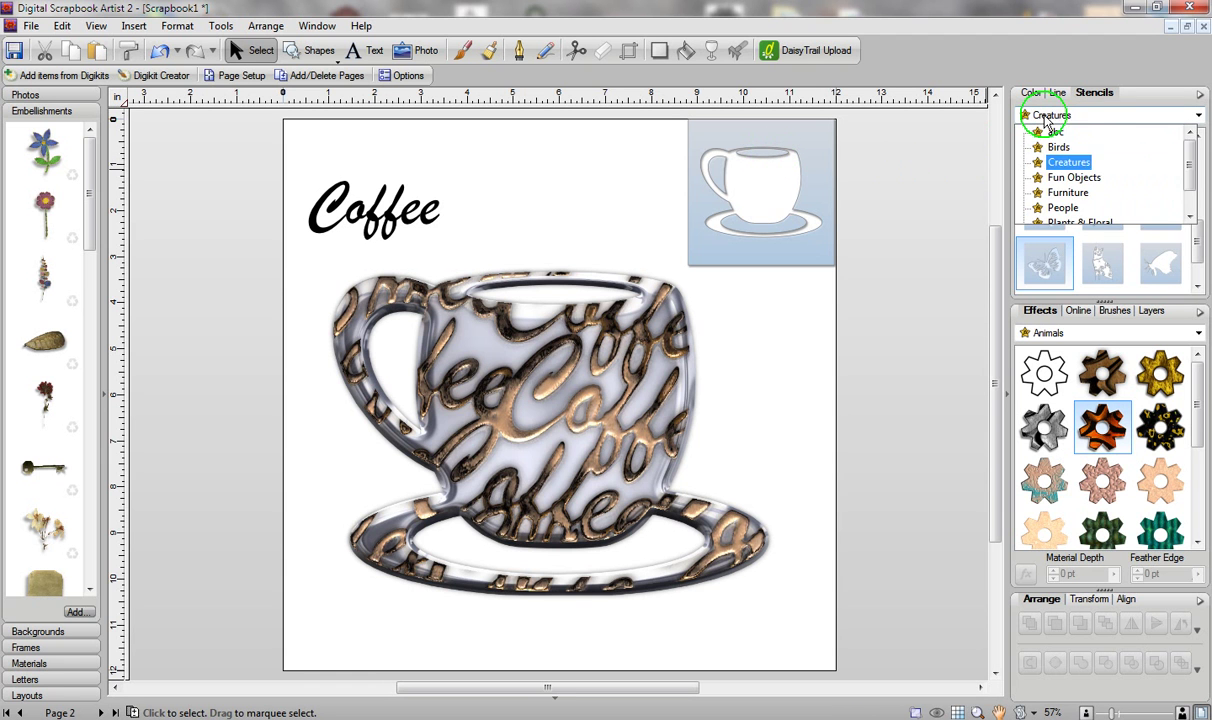
pyautogui.click(880, 200)
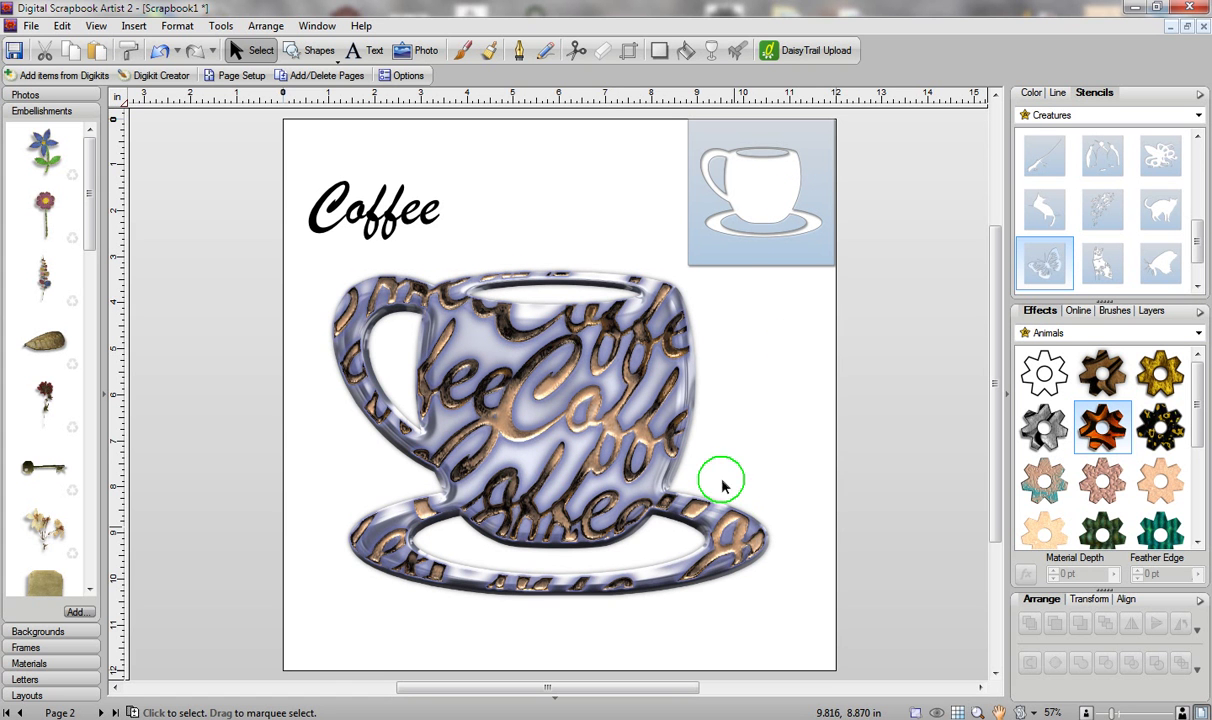
pyautogui.click(557, 703)
pyautogui.press('pageup')
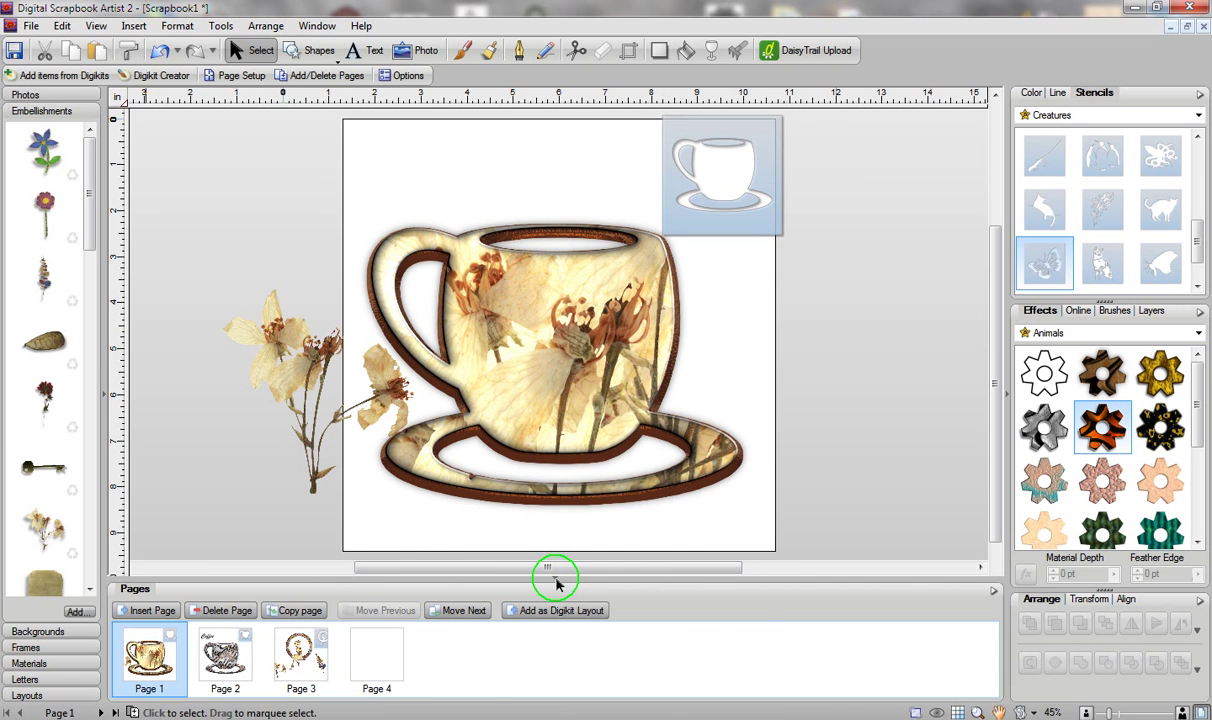
# Move page 1's flower cup group right and browse the Tools menu without running anything.
pyautogui.click(557, 583)
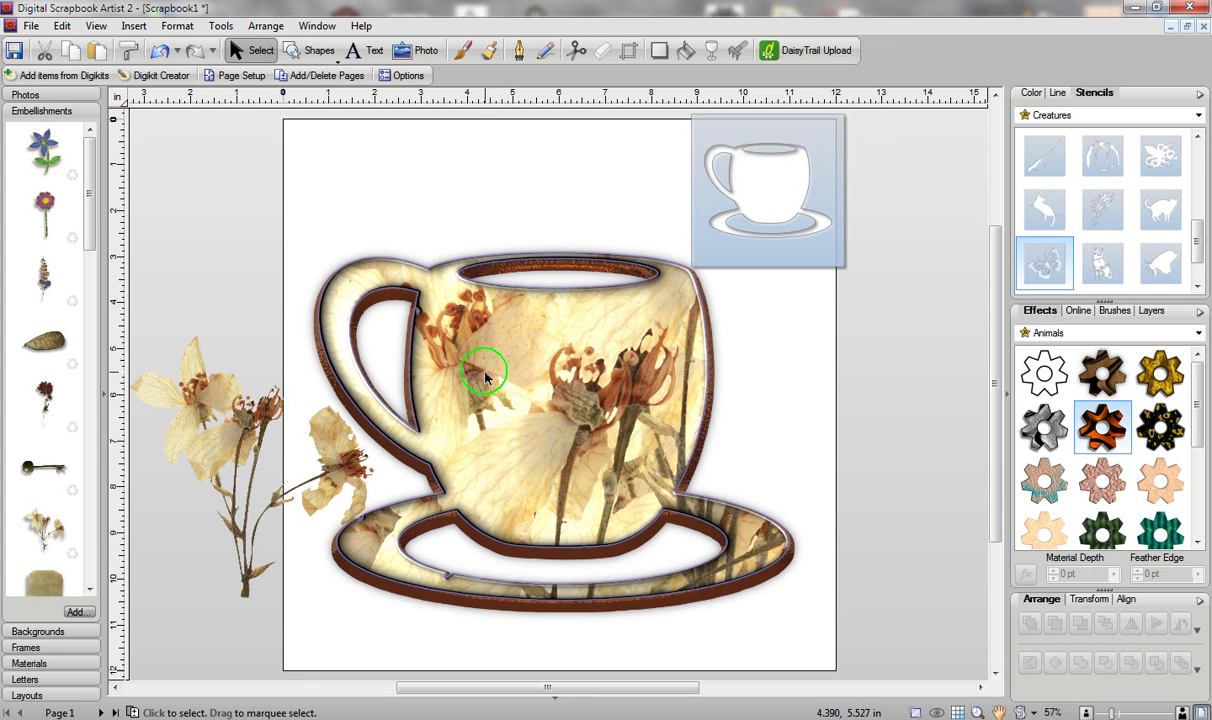
pyautogui.click(474, 338)
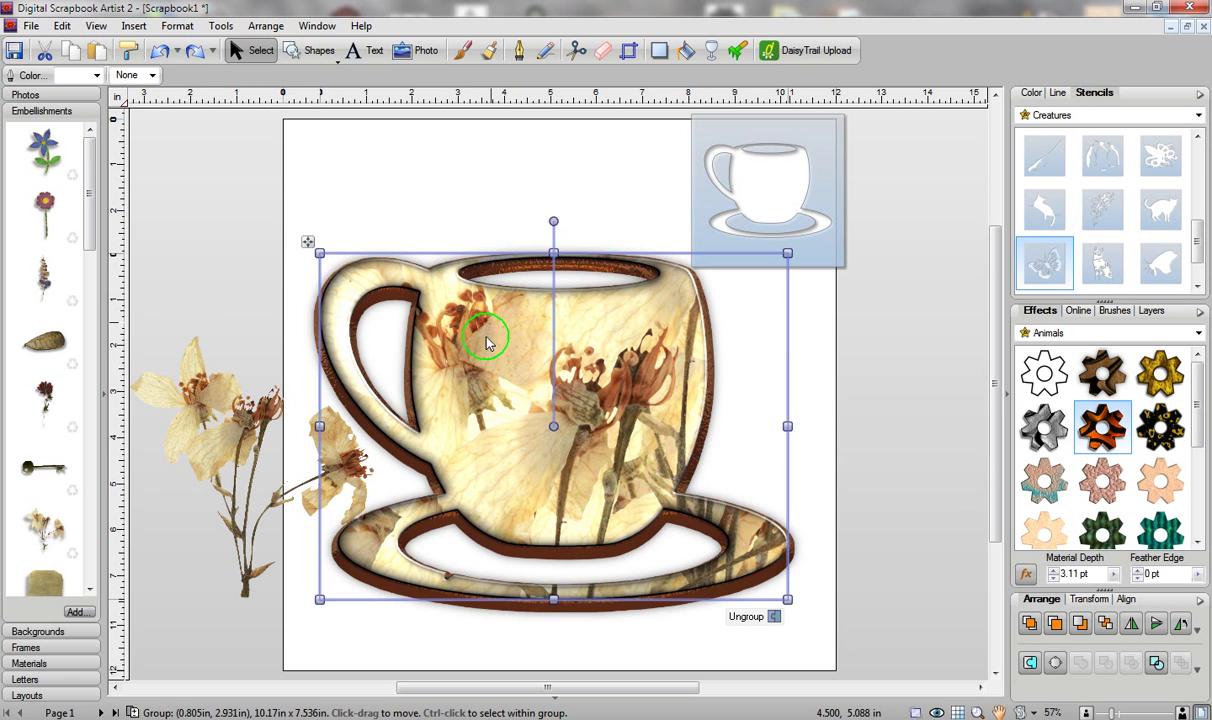
pyautogui.moveTo(487, 333); pyautogui.dragTo(530, 350)
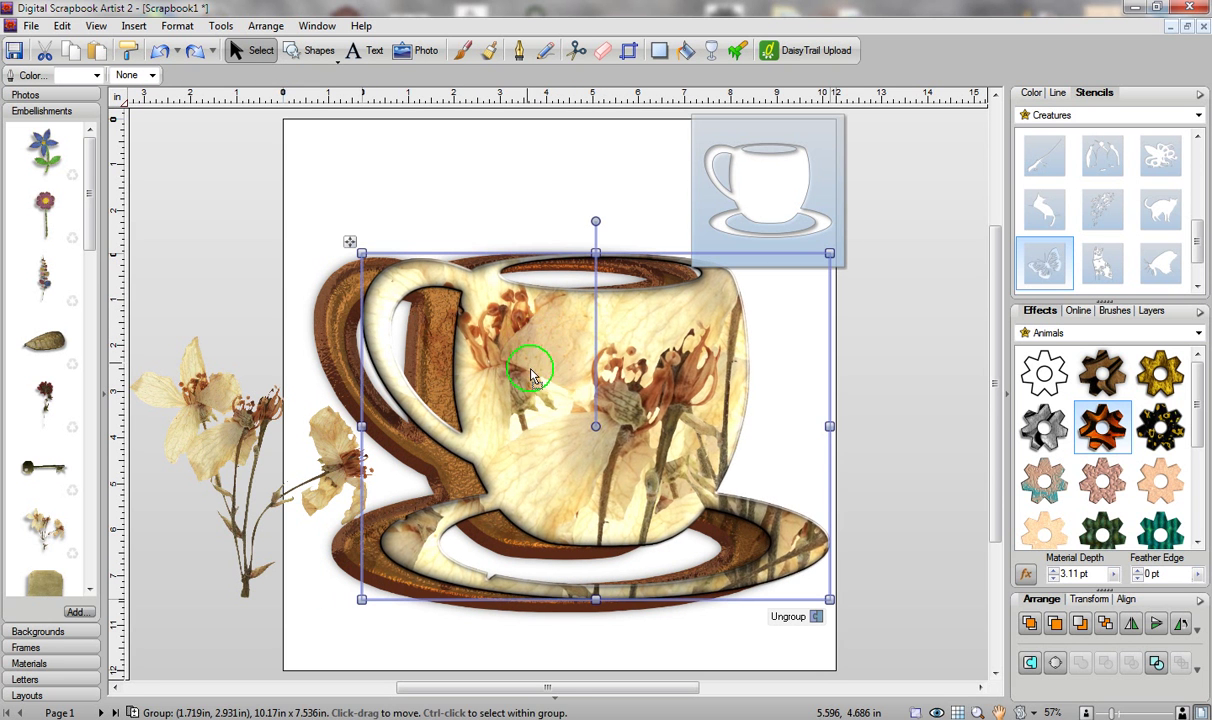
pyautogui.click(221, 26)
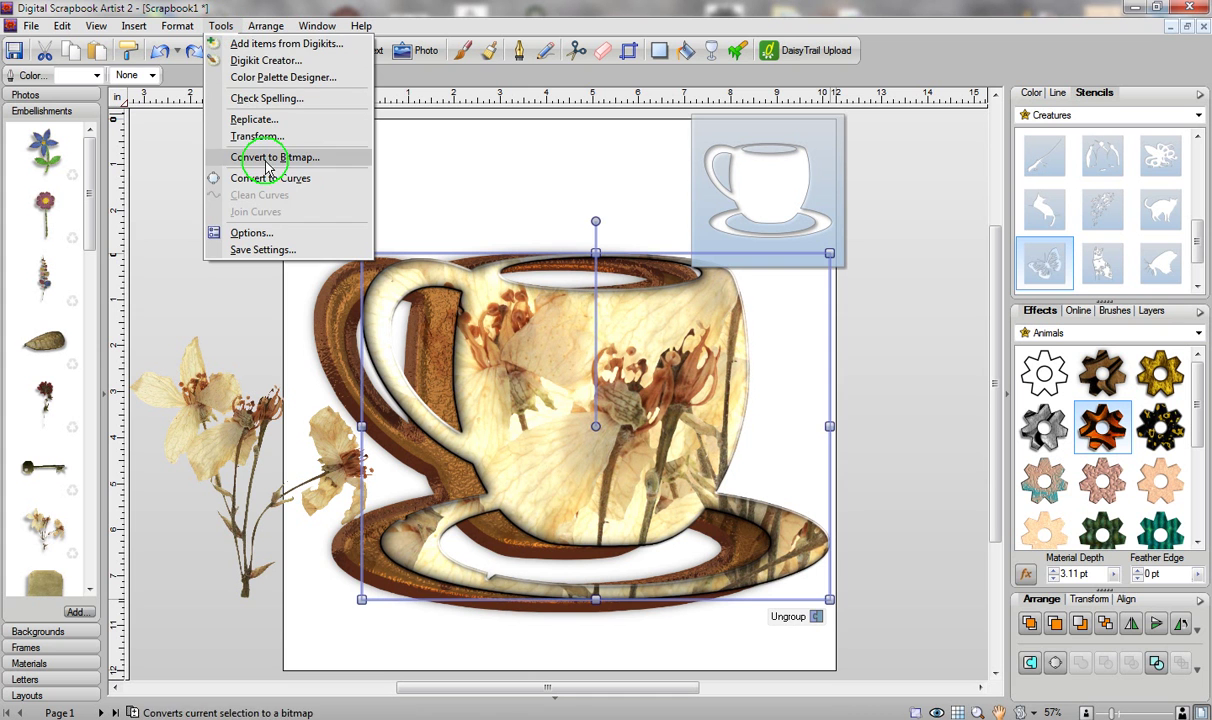
pyautogui.click(460, 162)
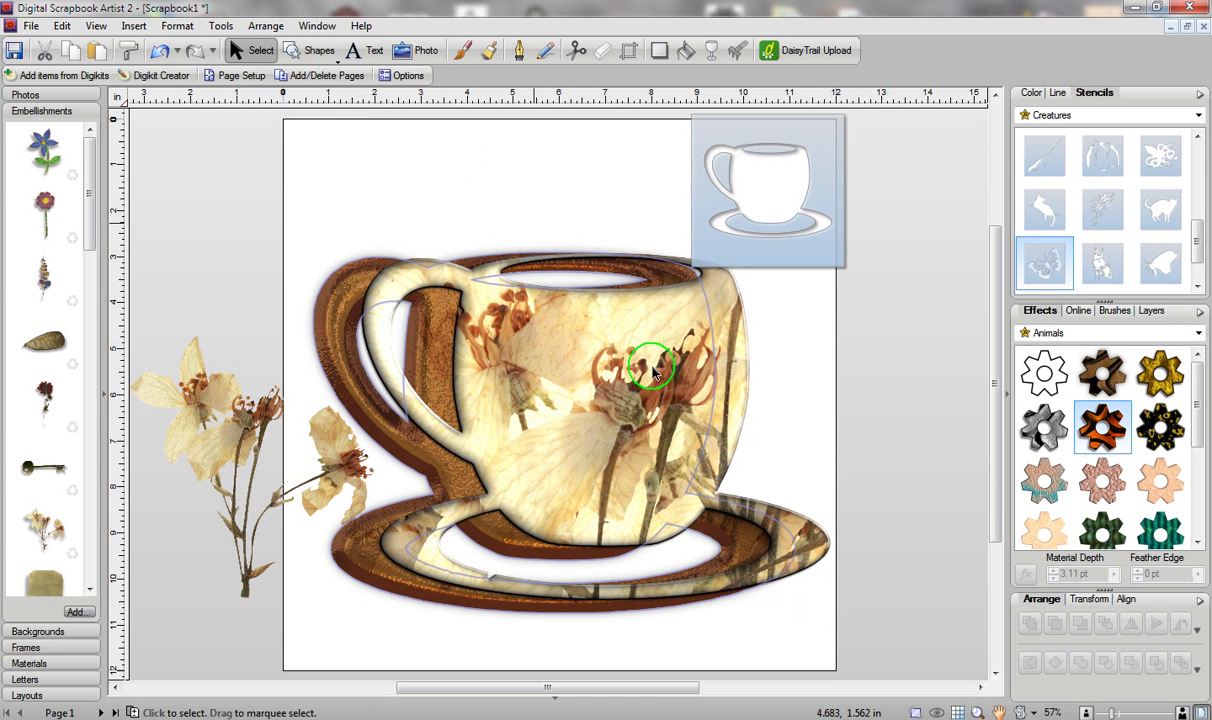
pyautogui.click(616, 370)
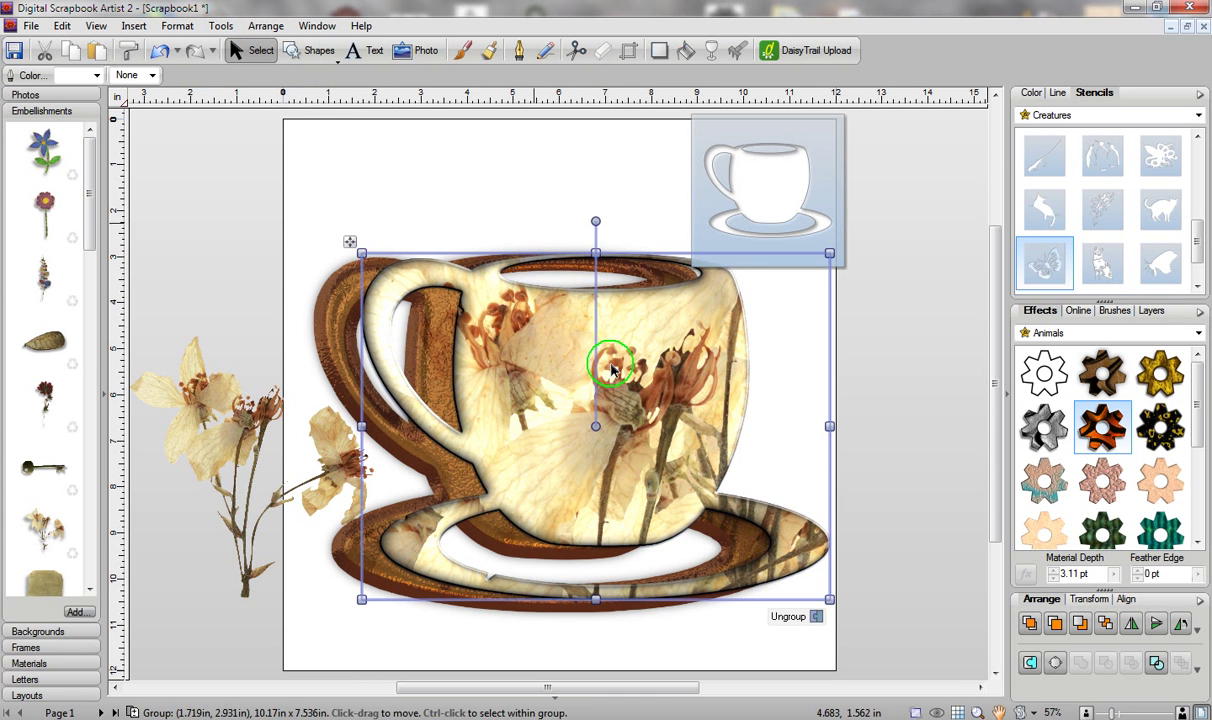
# Check the cup's outline colour and line settings, then set it back over its copy.
pyautogui.click(1032, 93)
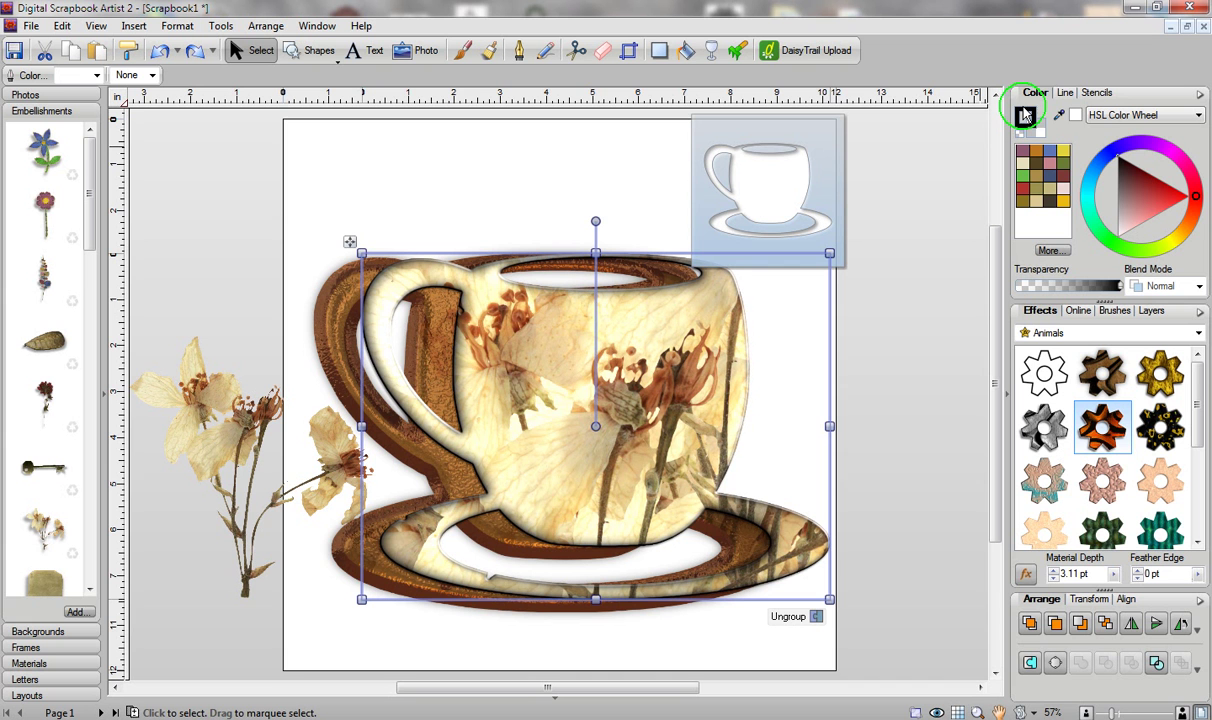
pyautogui.click(1027, 116)
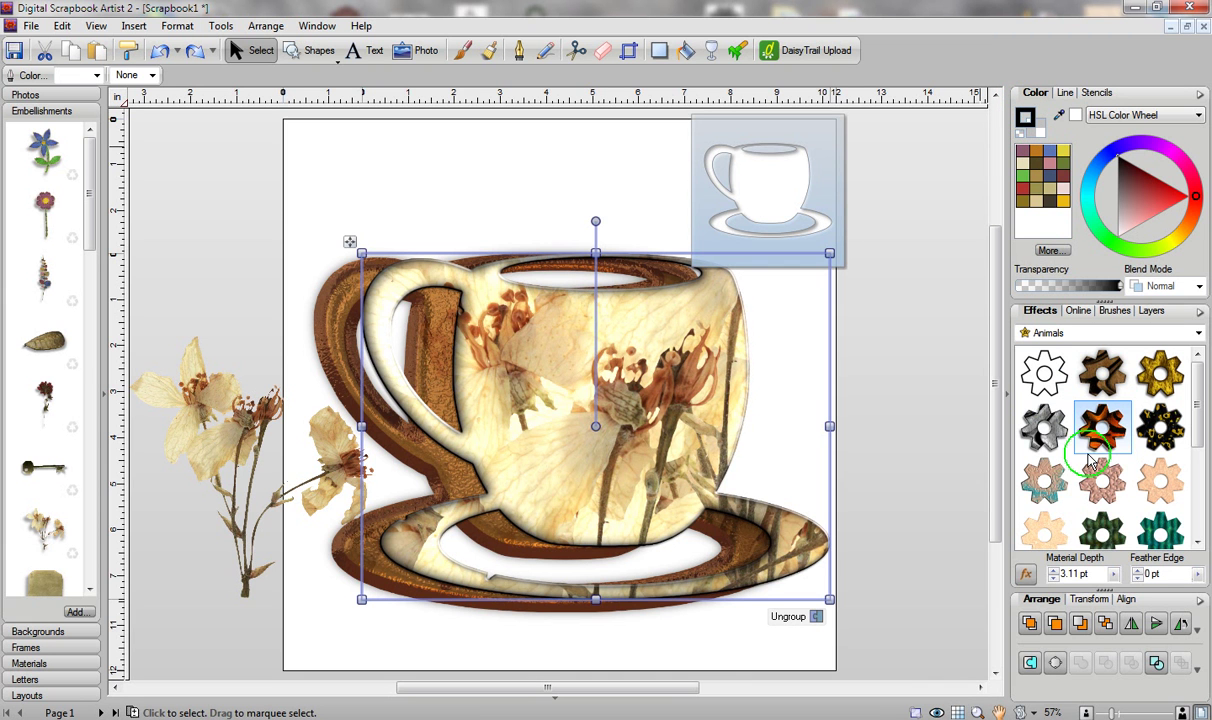
pyautogui.moveTo(1090, 458); pyautogui.dragTo(335, 311)
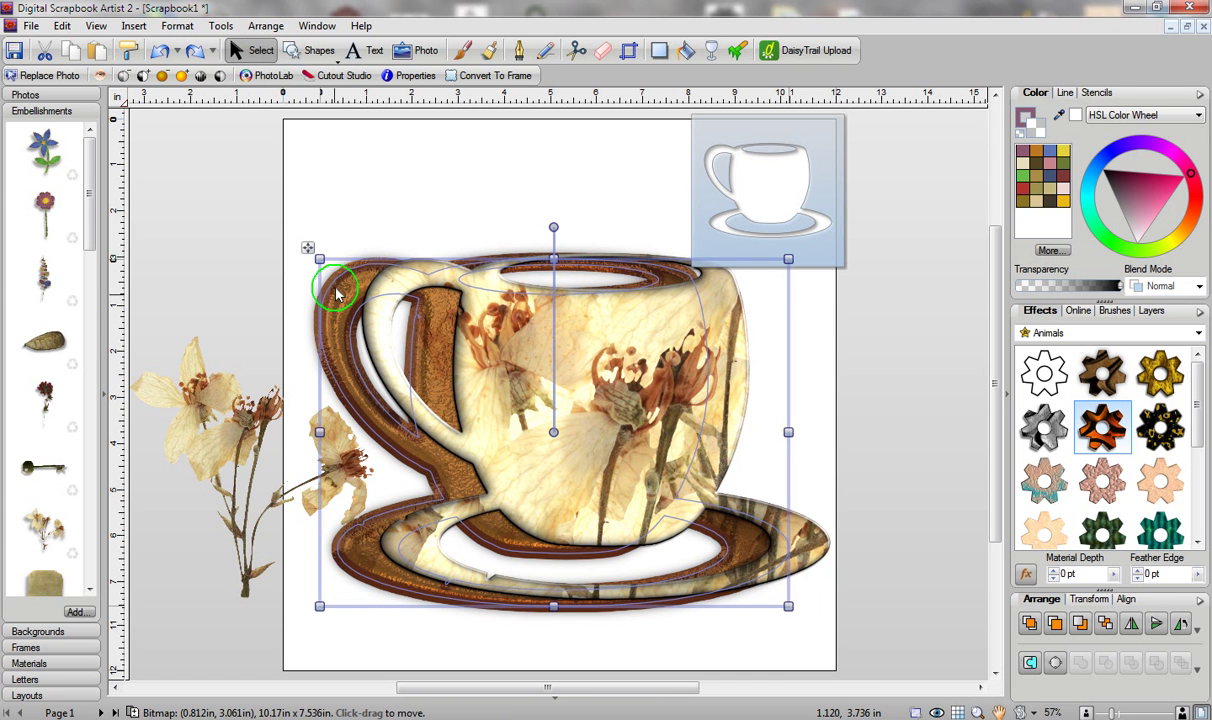
pyautogui.click(1063, 93)
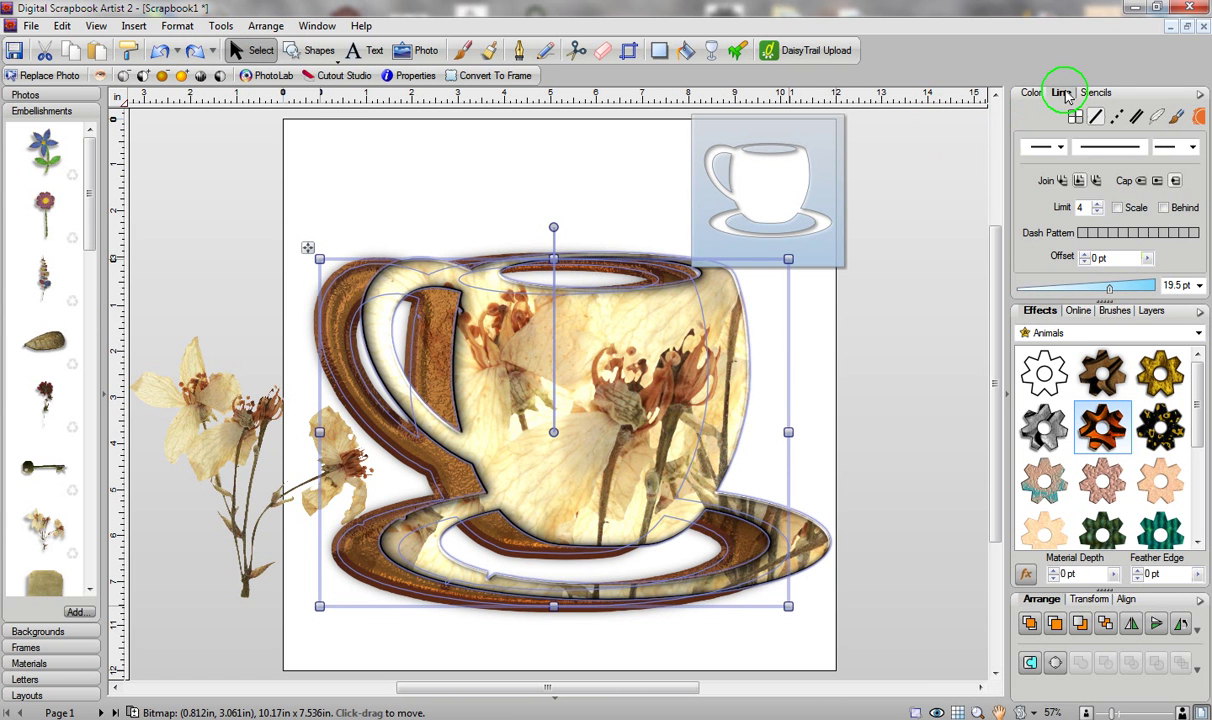
pyautogui.click(836, 362)
pyautogui.moveTo(641, 352)
pyautogui.mouseDown()
pyautogui.moveTo(614, 360)
pyautogui.moveTo(631, 361)
pyautogui.mouseUp()
pyautogui.moveTo(630, 360); pyautogui.dragTo(630, 362)
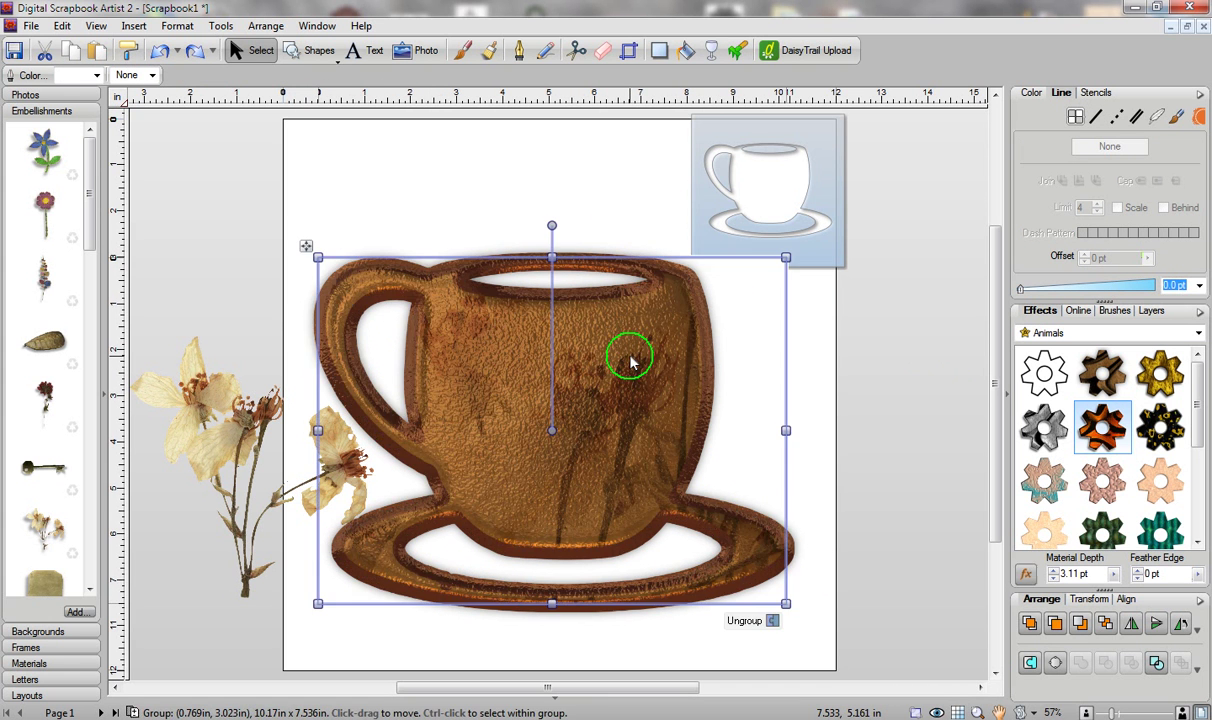
pyautogui.click(589, 183)
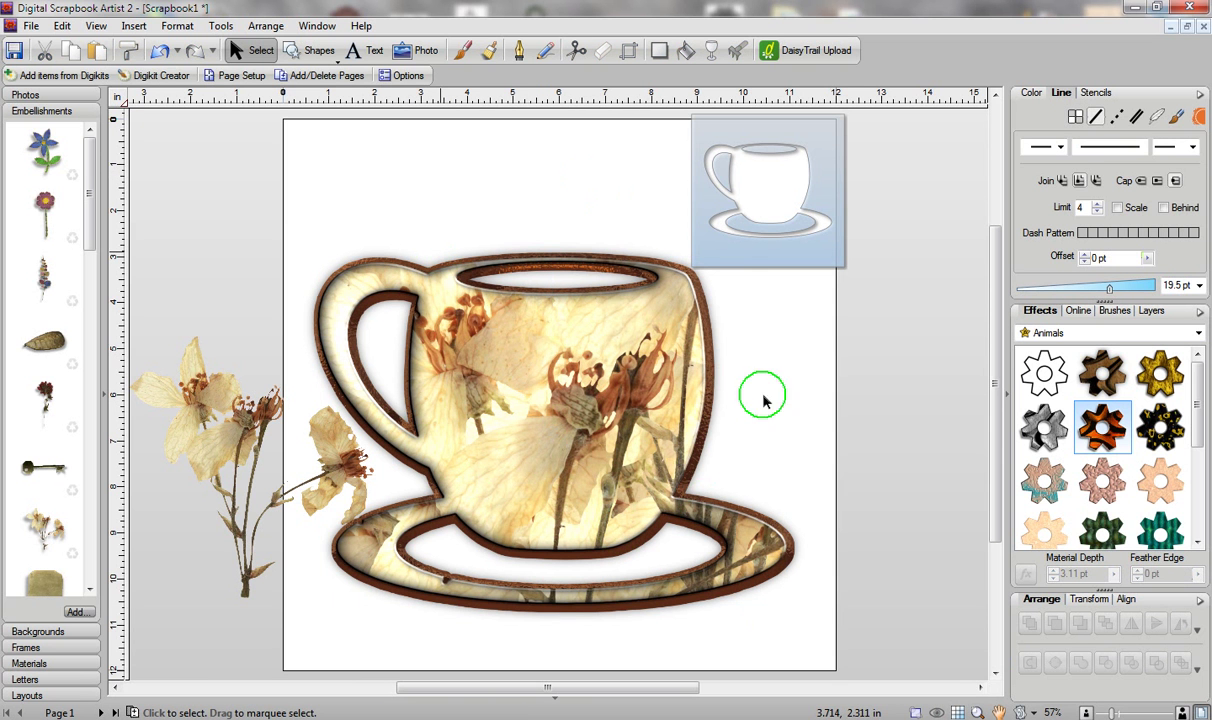
# Delete the hand-drawn A design from the abc stencil category and confirm.
pyautogui.click(1096, 92)
pyautogui.click(1054, 114)
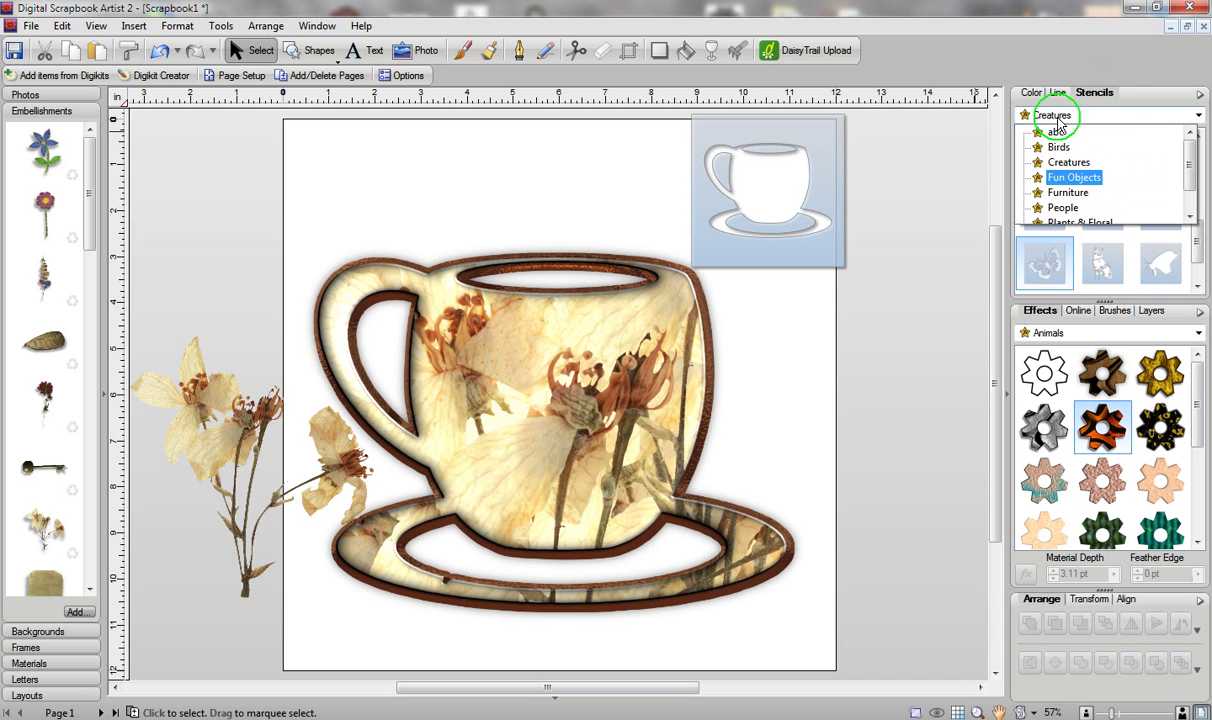
pyautogui.click(1056, 133)
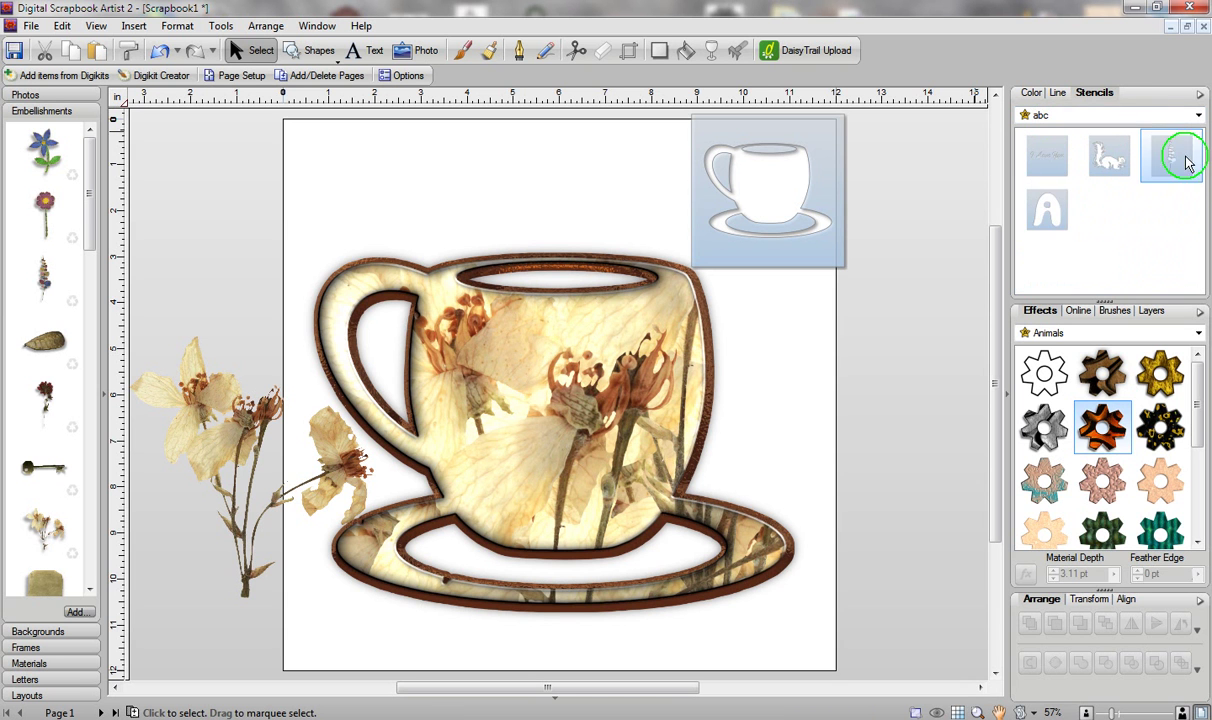
pyautogui.rightClick(1050, 203)
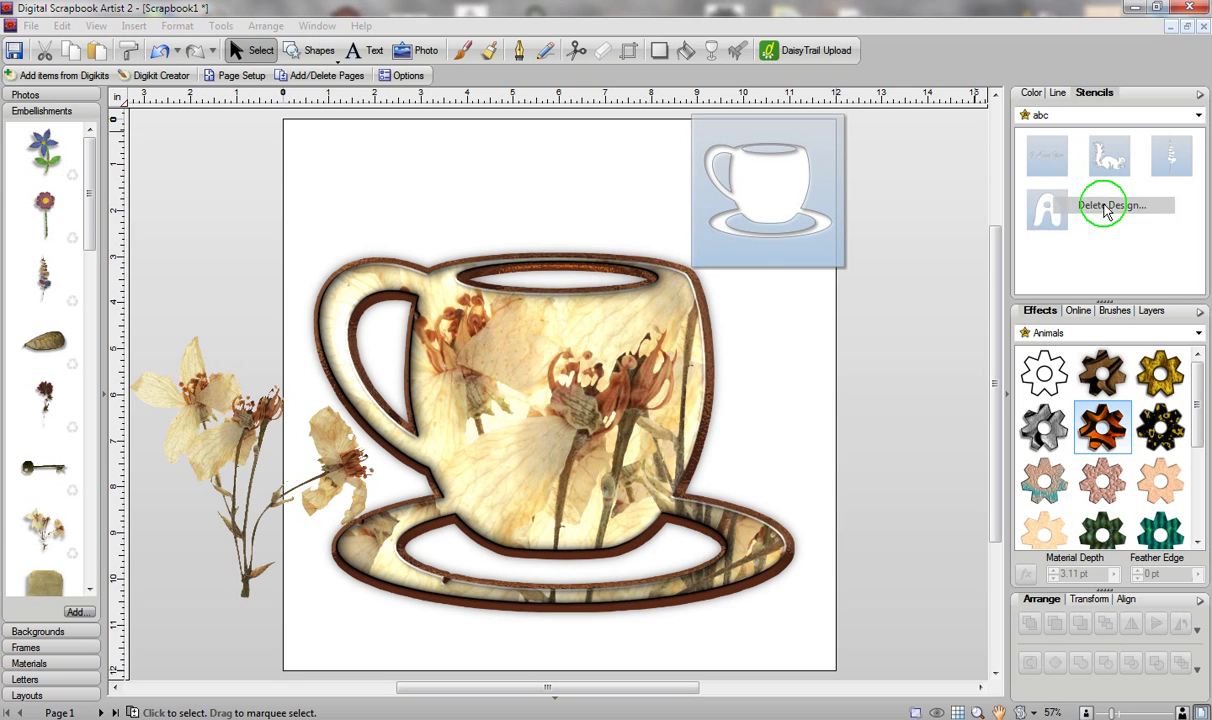
pyautogui.click(1099, 209)
pyautogui.click(621, 408)
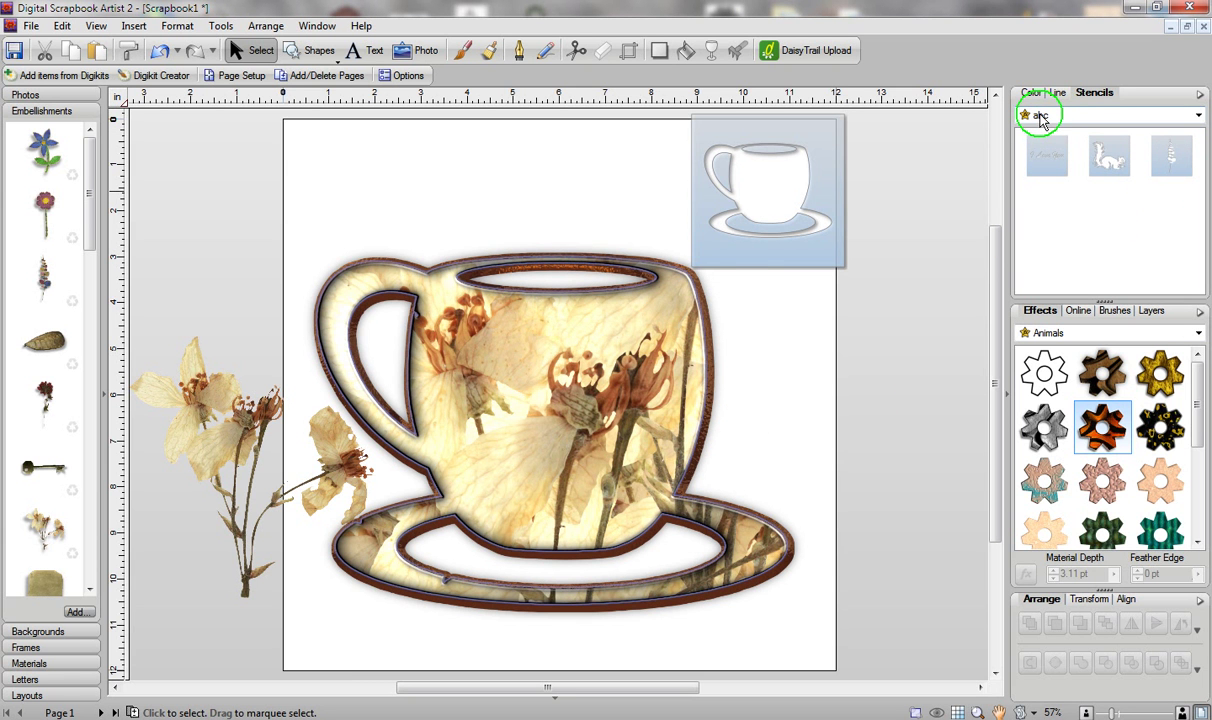
pyautogui.rightClick(1040, 118)
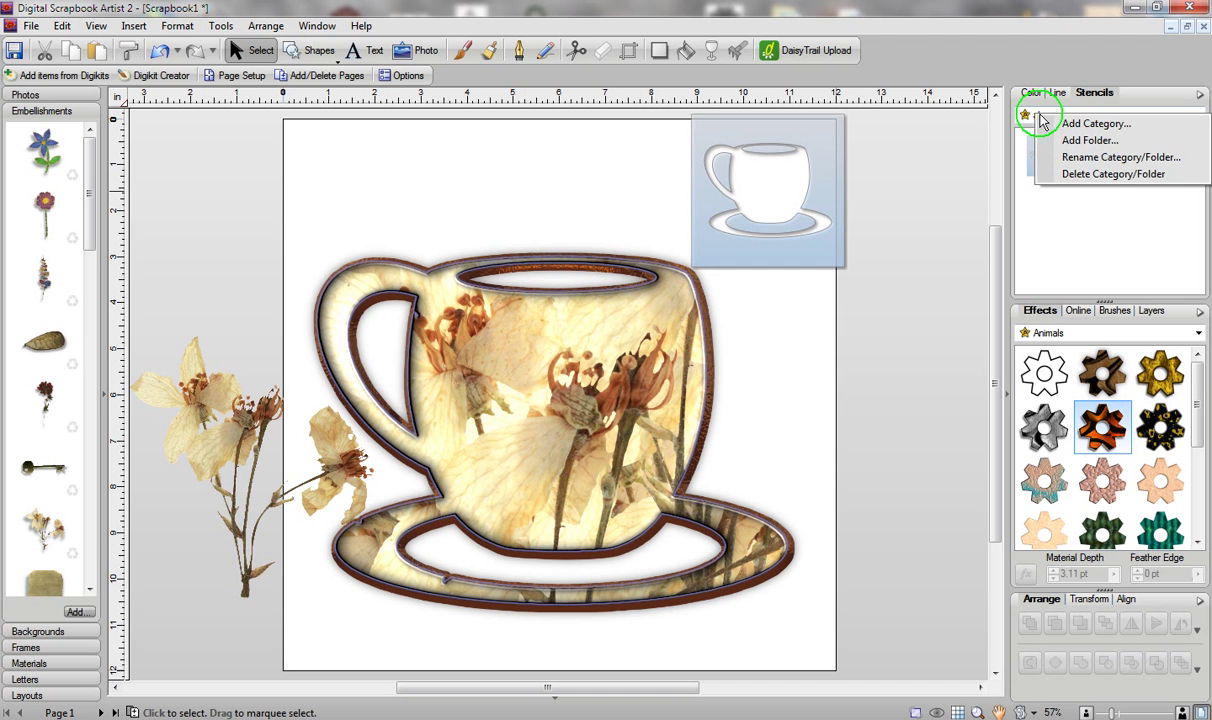
pyautogui.click(1063, 240)
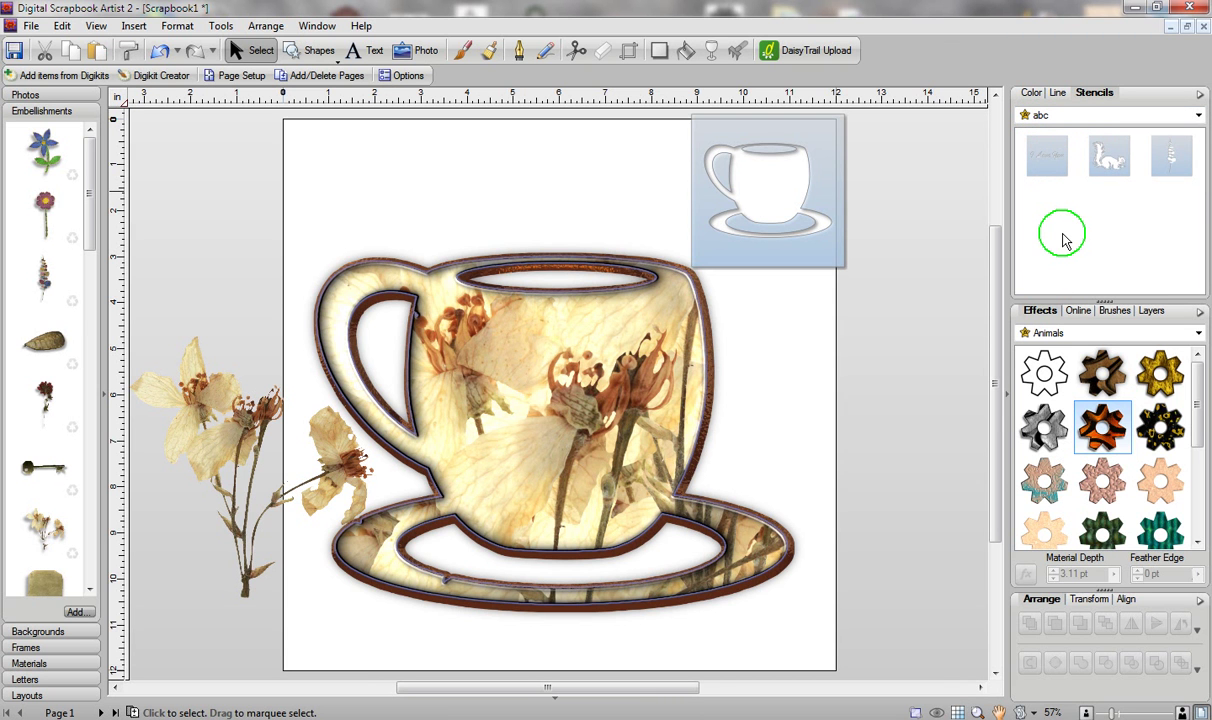